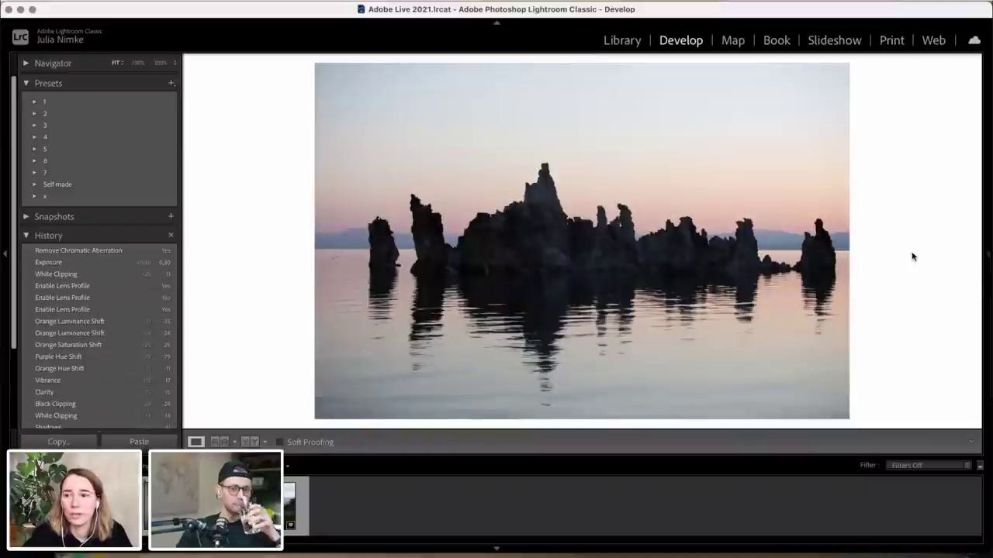
- Collapse the presets and set the photo to its Remove Chromatic Aberration history state
left_click(988, 258)
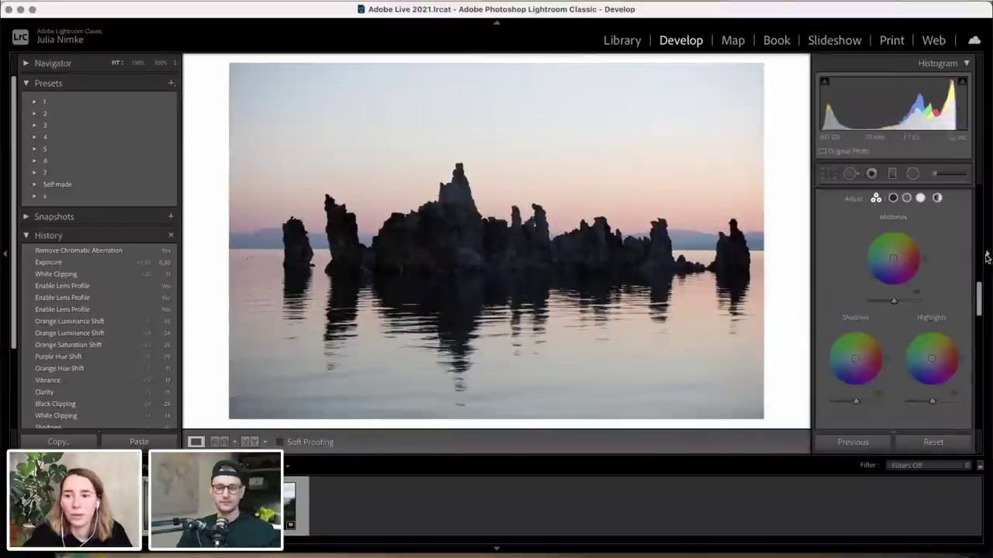
scroll(958, 247, "up", 10)
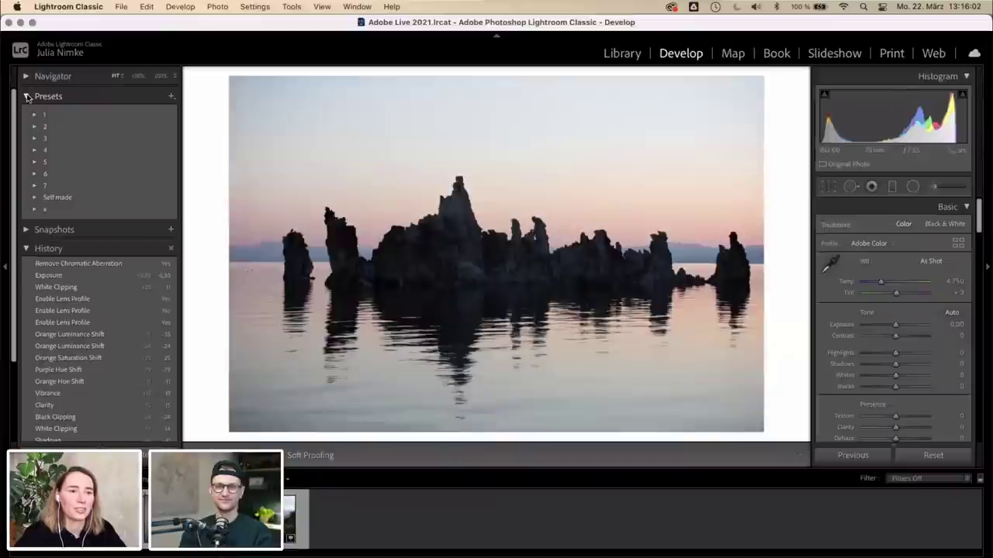
left_click(26, 83)
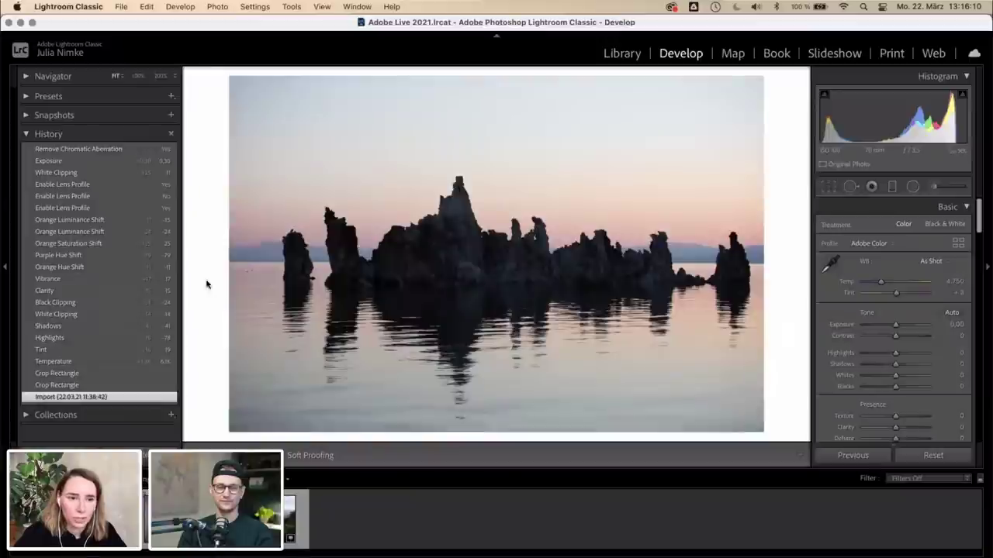
left_click(138, 149)
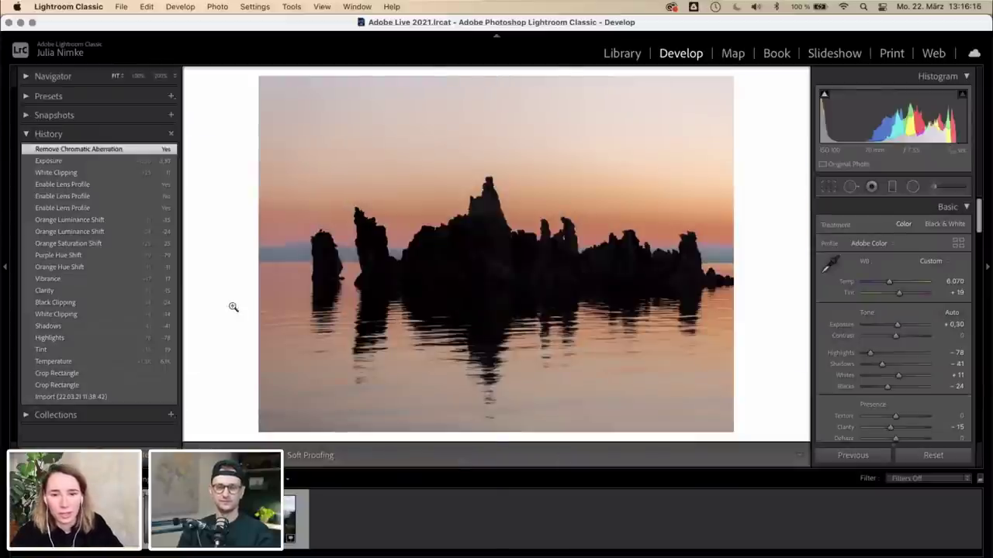
- Compare the photo's before and after versions side by side with the side panels hidden and the surroundings blacked out
key("y")
key("shift+Tab")
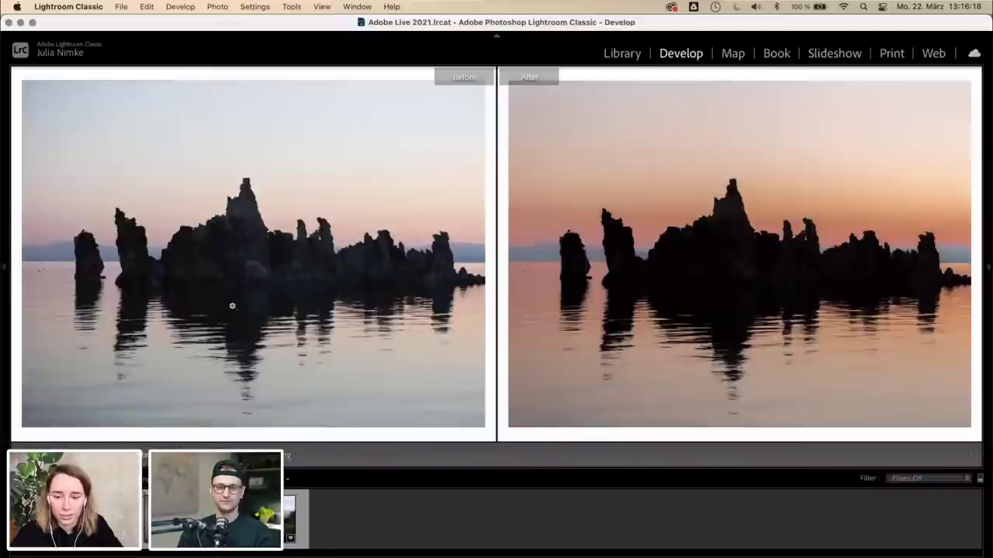
key("l")
key("l")
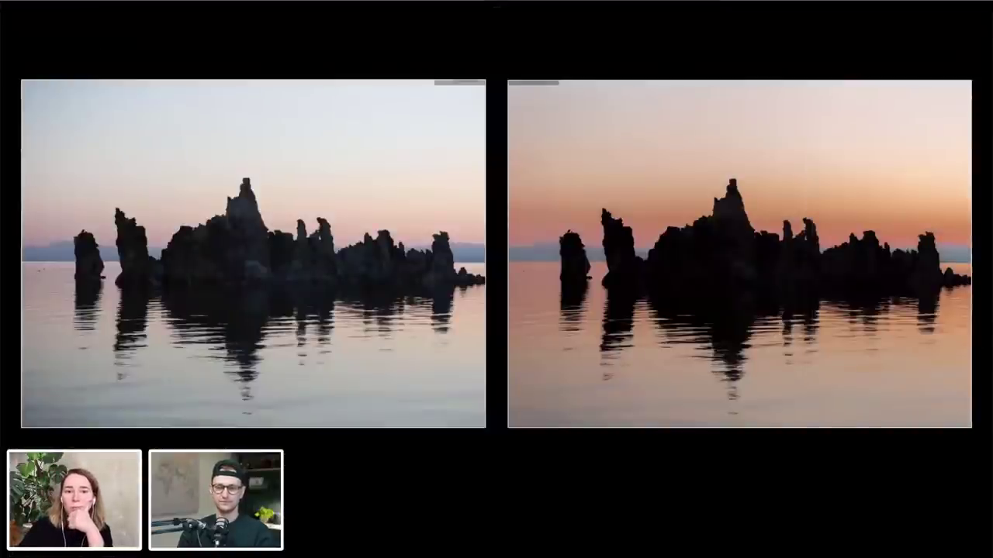
key("l")
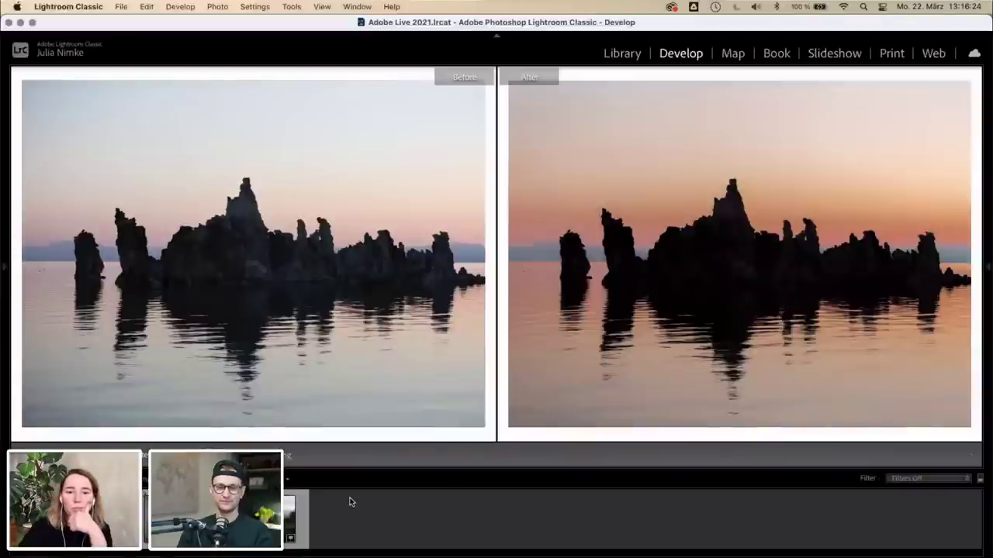
key("g")
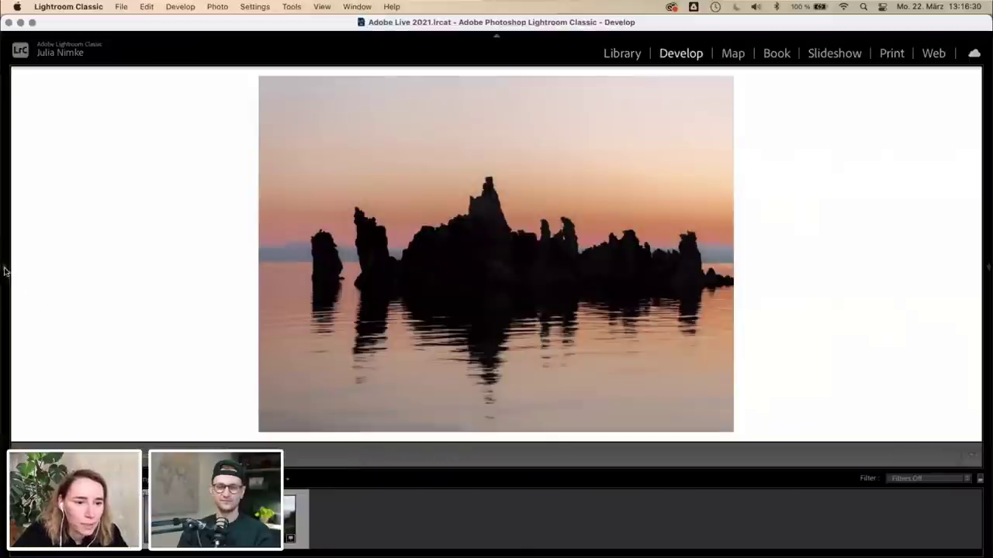
- Return the photo to its Import history state and show both side panels again
left_click(4, 271)
left_click(120, 397)
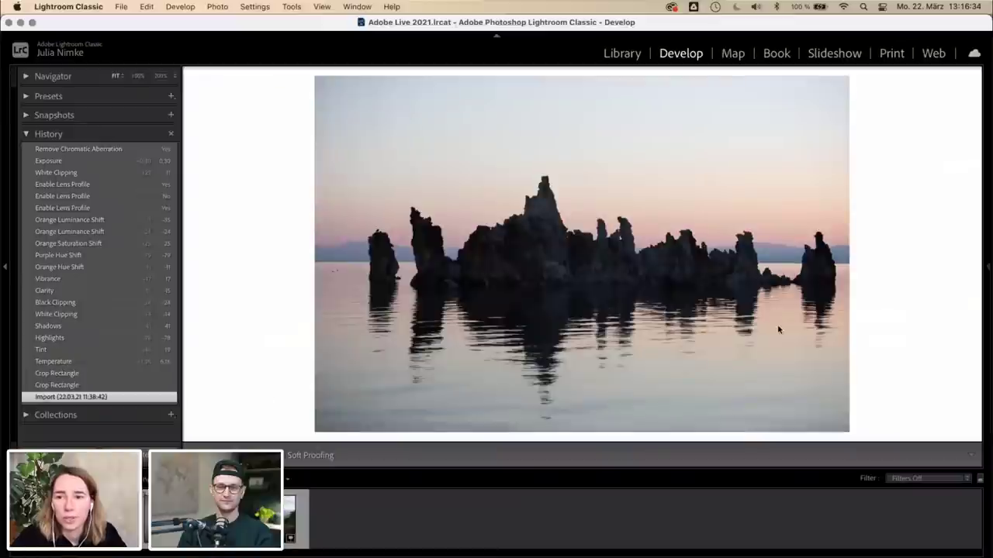
left_click(988, 268)
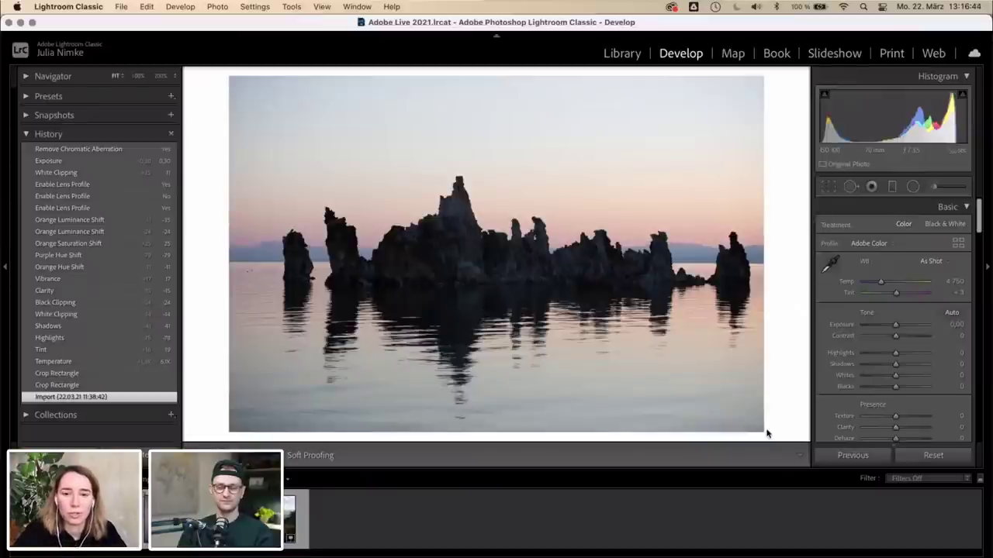
- Crop the photo to a 4 x 3 aspect ratio, shifting it slightly within the frame while the surroundings are blacked out
key("r")
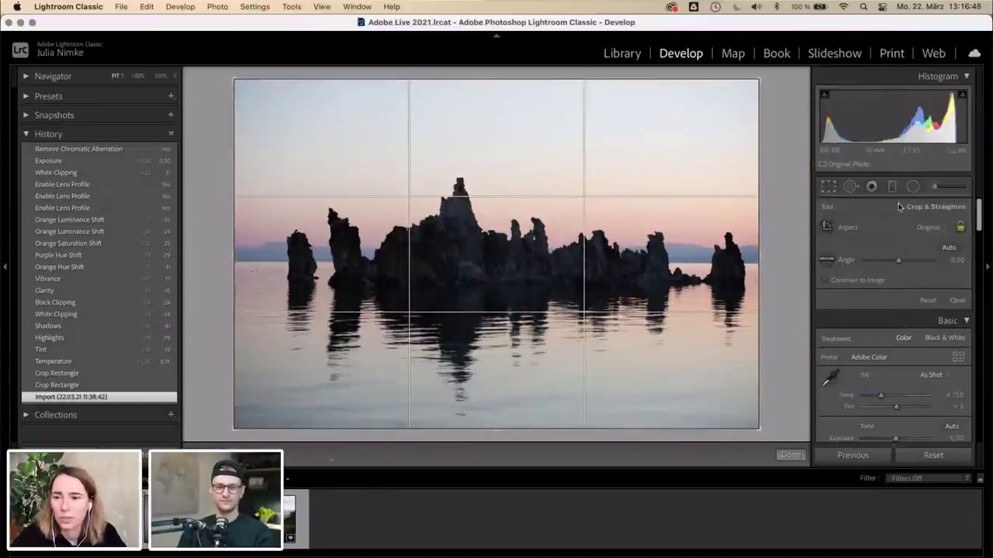
left_click(927, 227)
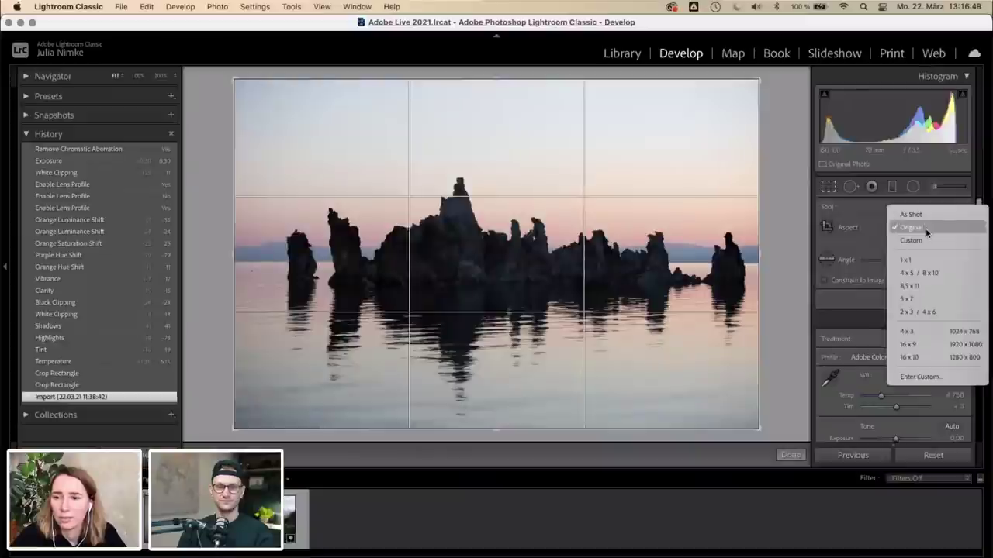
left_click(920, 332)
key("l")
key("l")
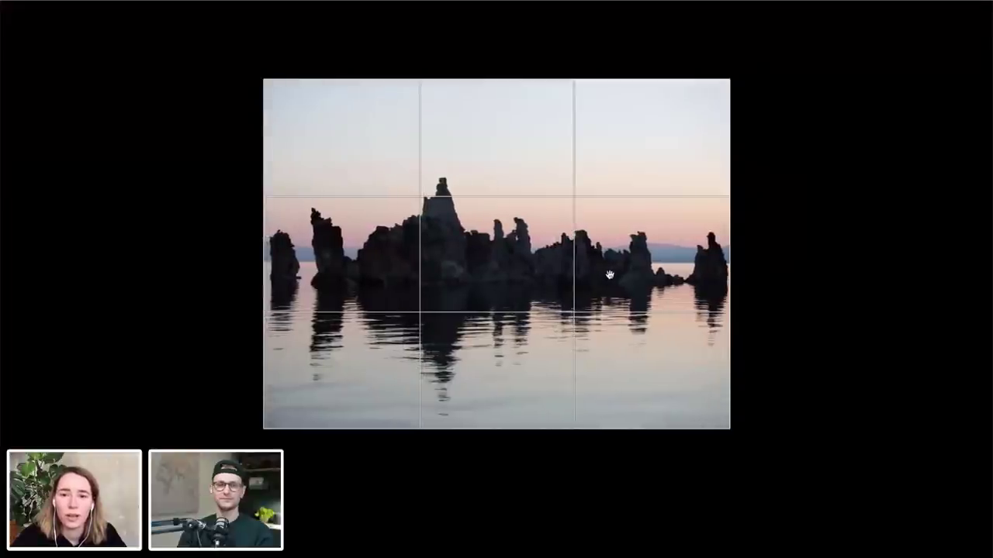
left_click_drag(610, 275, 608, 275)
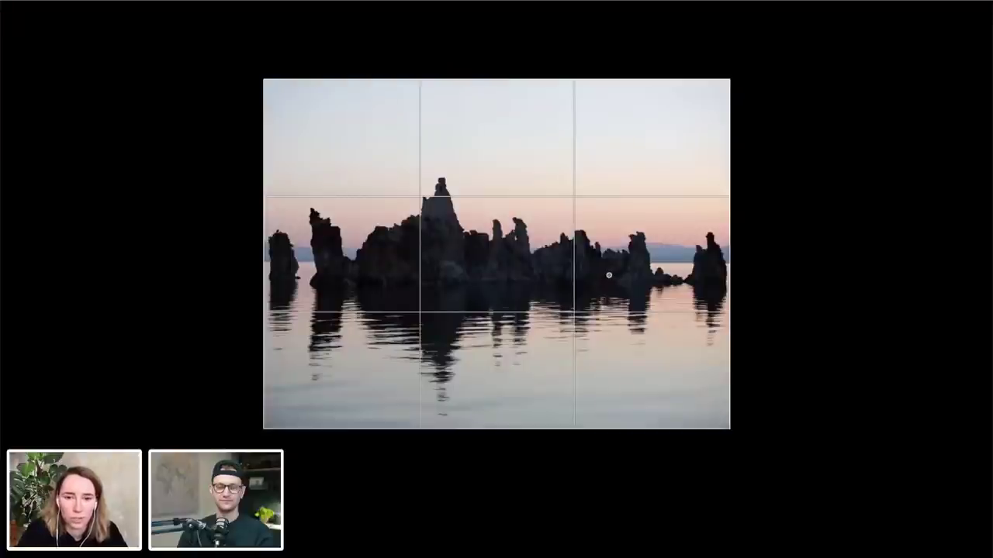
key("Return")
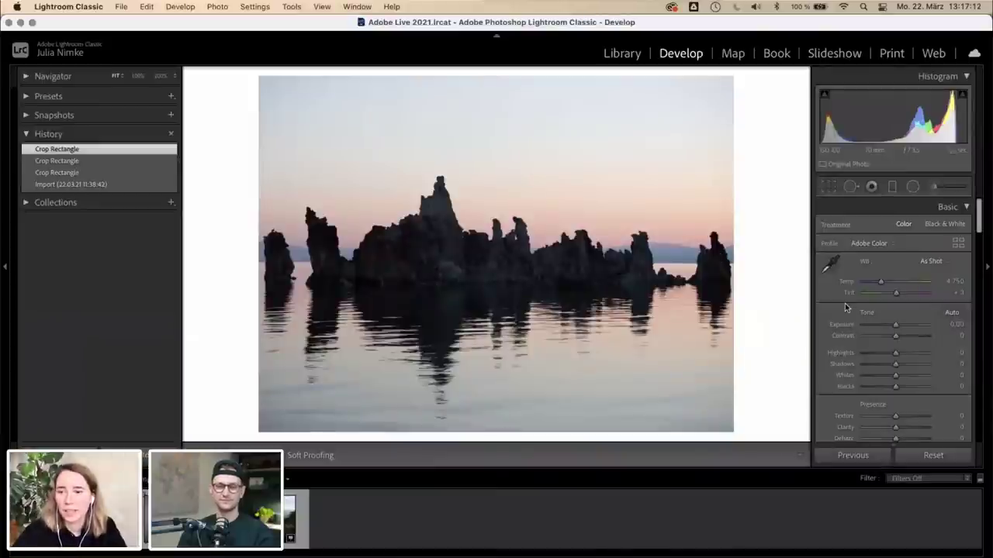
- Set the white balance temperature to 6,500 and the tint to +19
scroll(845, 303, "down", 2)
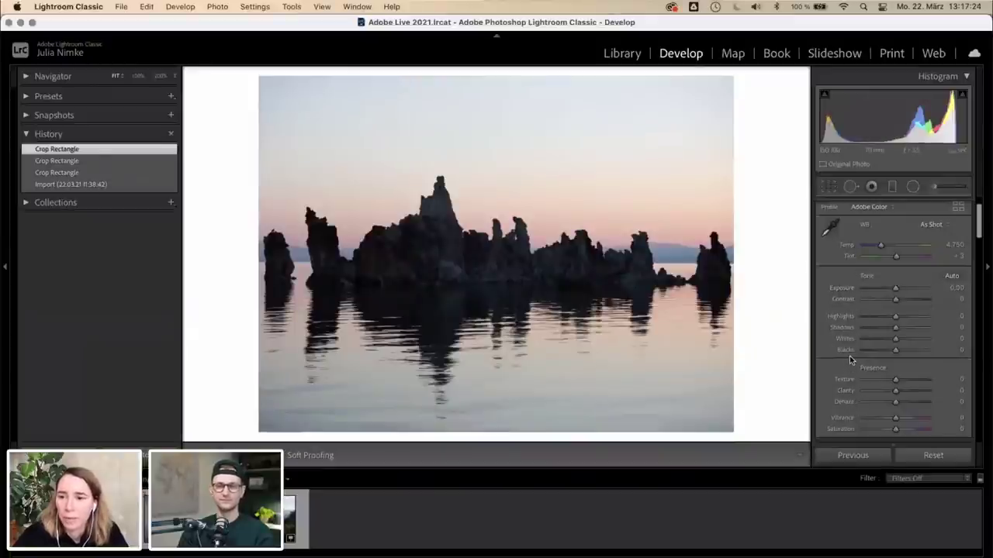
scroll(849, 356, "down", 2)
scroll(849, 356, "up", 3)
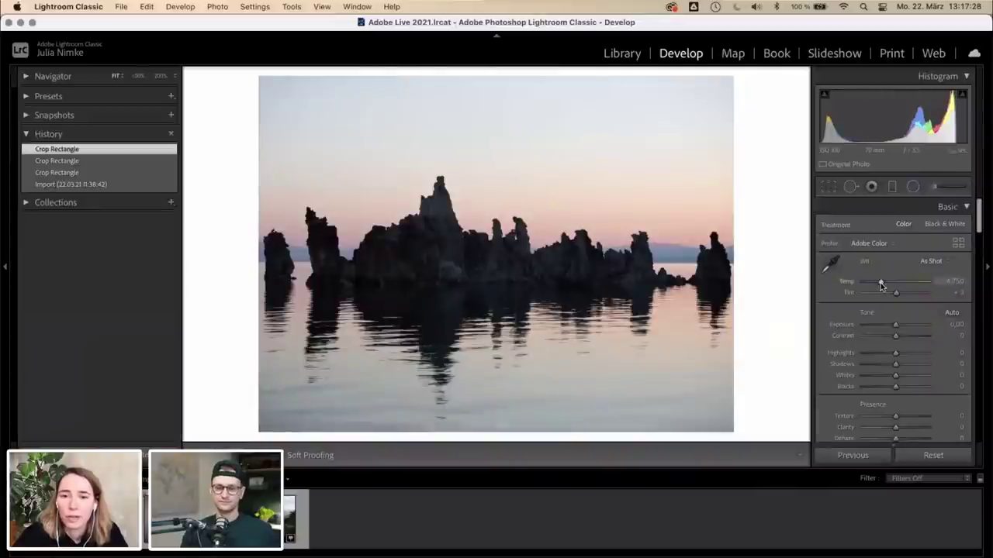
left_click_drag(881, 286, 893, 286)
left_click(954, 281)
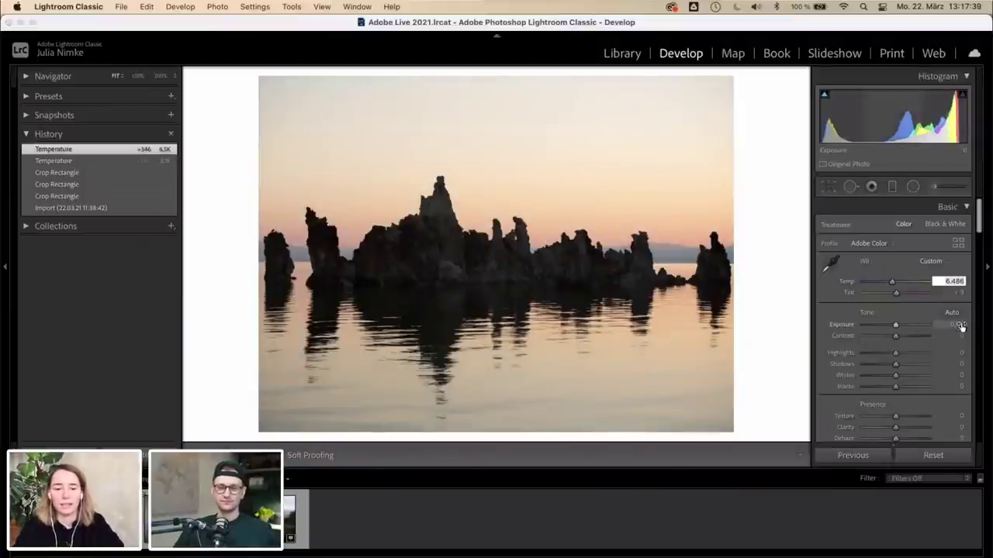
type("6500")
key("Return")
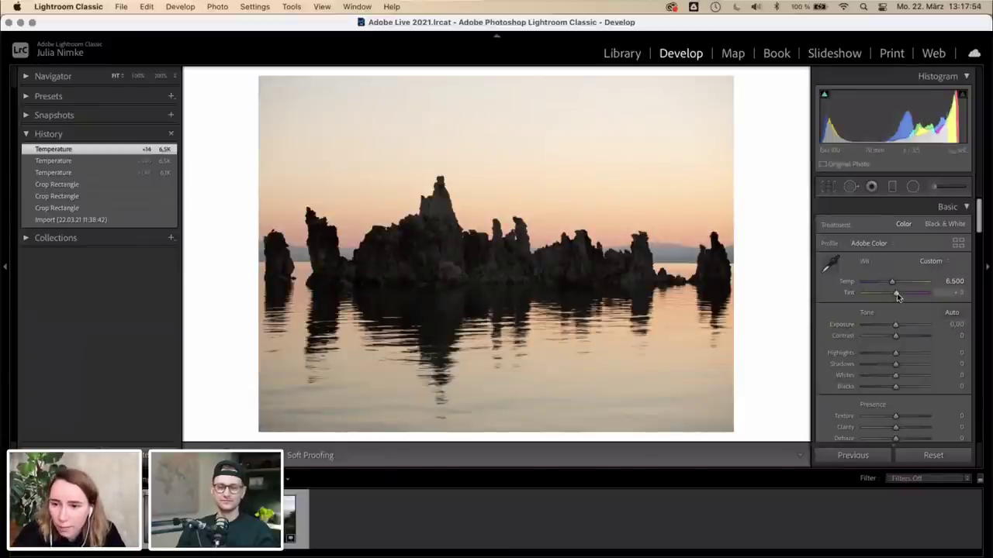
left_click_drag(897, 293, 899, 294)
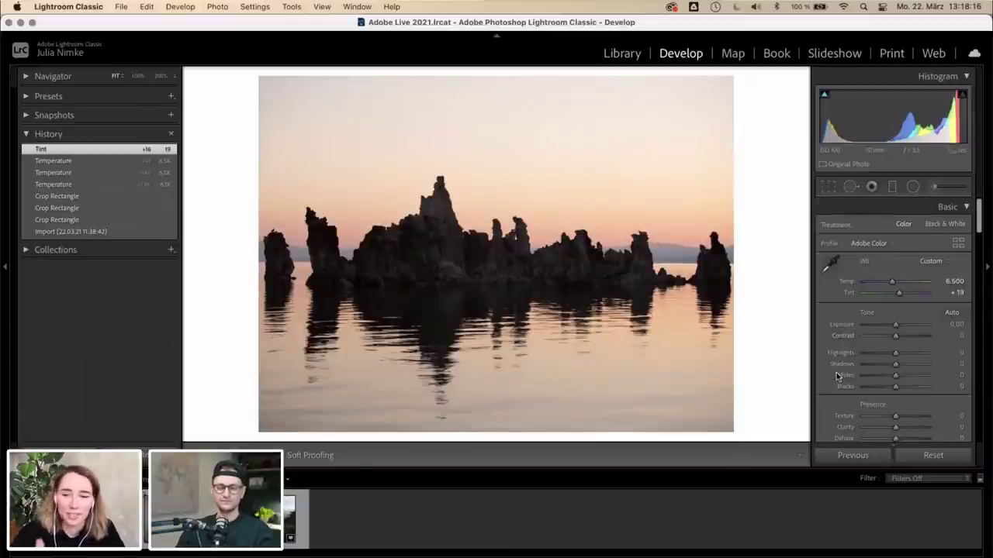
- Lower the Highlights to -60 and the Shadows to -18
scroll(831, 348, "down", 3)
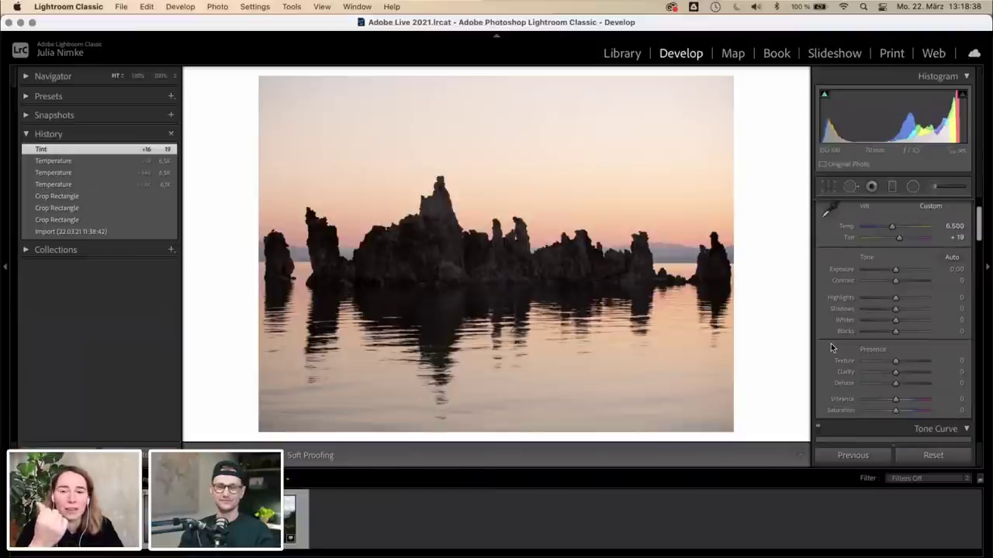
left_click(880, 301)
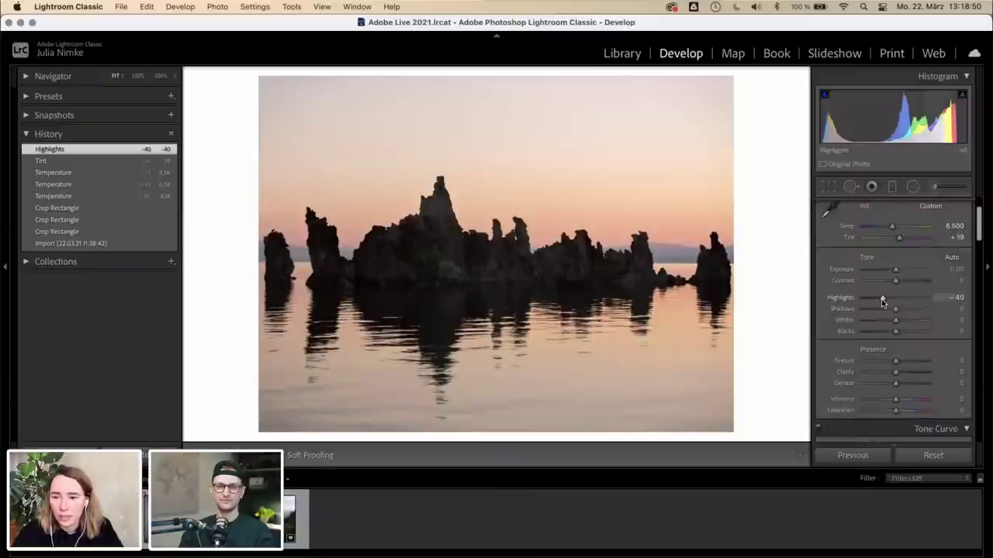
mouse_move(881, 301)
left_mouse_down()
mouse_move(890, 299)
mouse_move(875, 301)
mouse_move(882, 298)
left_mouse_up()
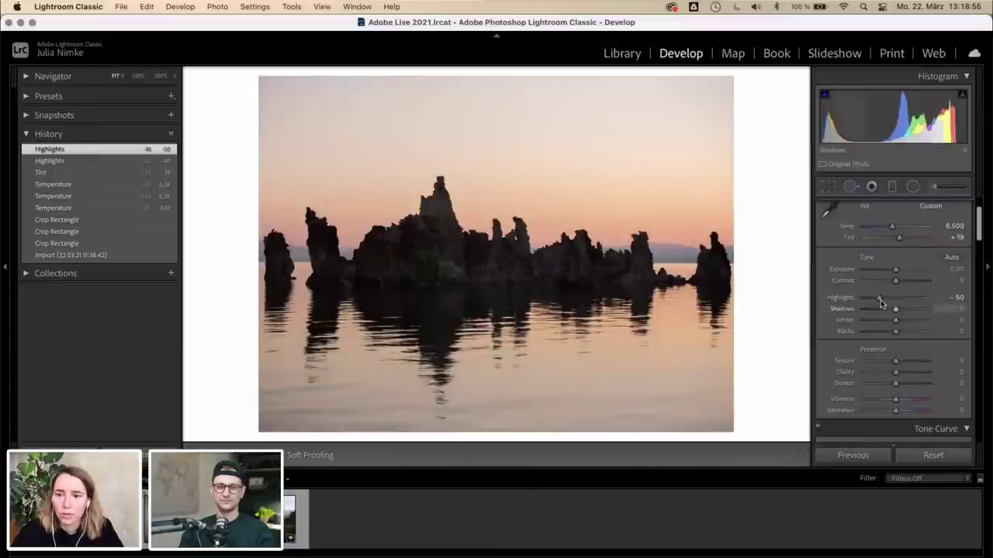
mouse_move(880, 299)
left_mouse_down()
mouse_move(864, 299)
mouse_move(897, 299)
mouse_move(876, 298)
left_mouse_up()
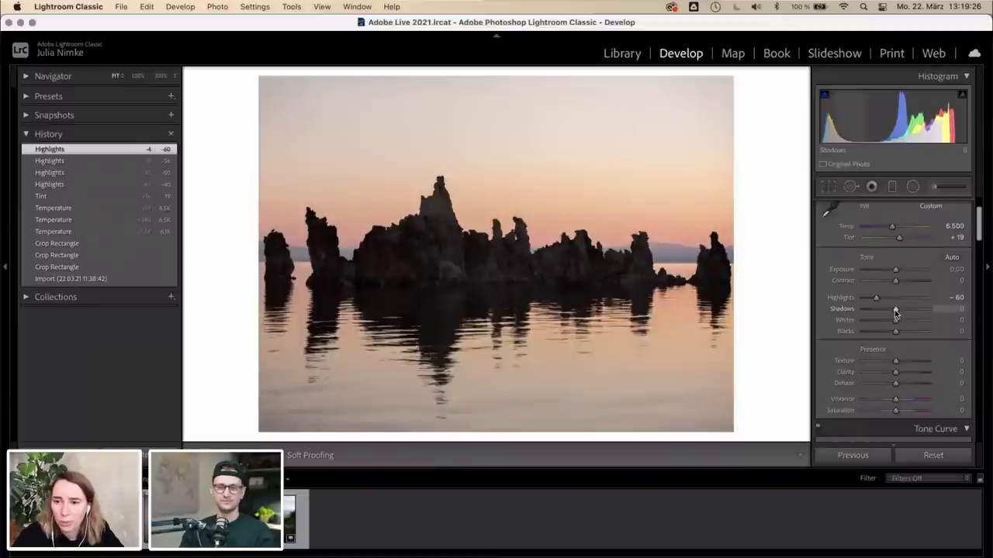
left_click_drag(895, 311, 891, 313)
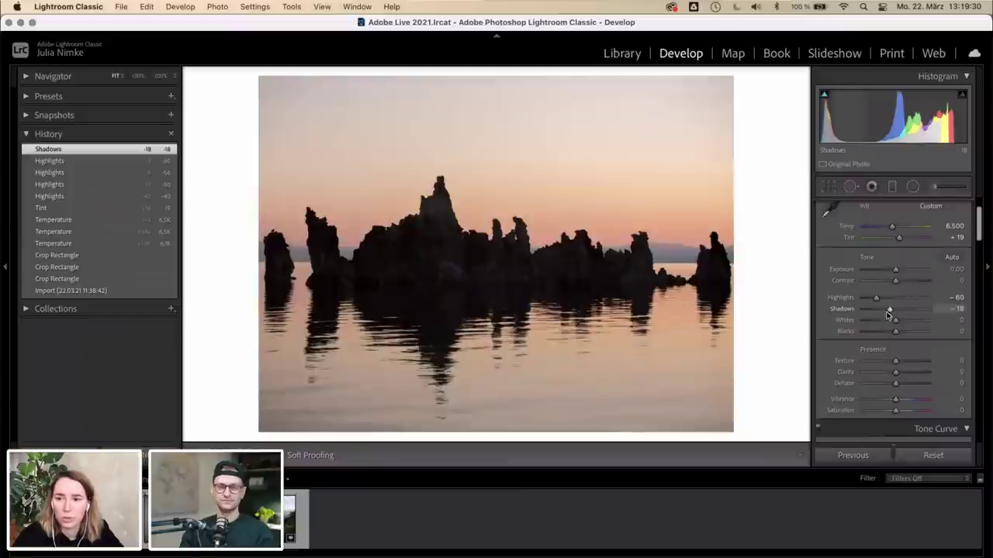
- Set the Clarity to -10 and the Vibrance to +14
scroll(830, 349, "down", 3)
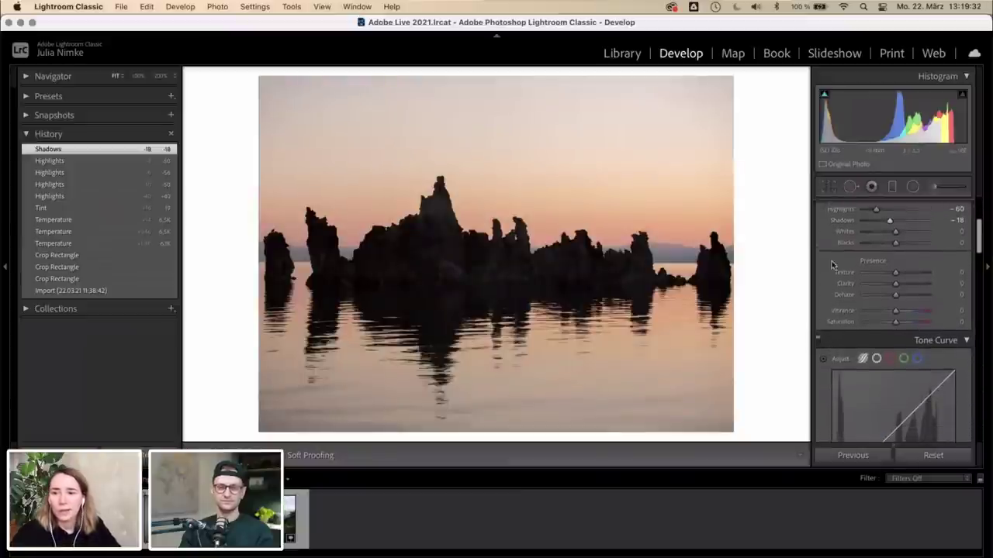
mouse_move(895, 231)
left_mouse_down()
mouse_move(906, 233)
mouse_move(877, 234)
mouse_move(908, 235)
mouse_move(886, 240)
mouse_move(895, 241)
left_mouse_up()
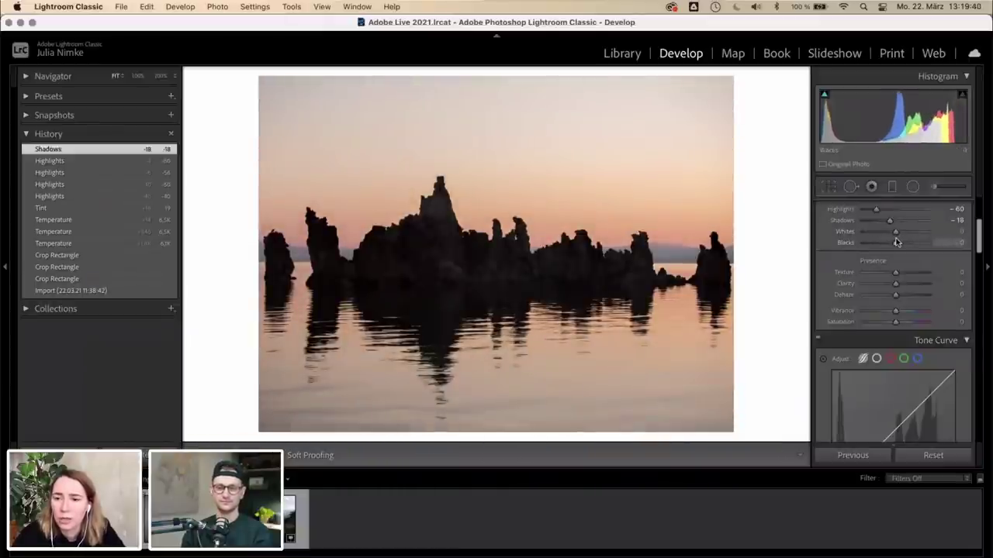
scroll(865, 262, "down", 2)
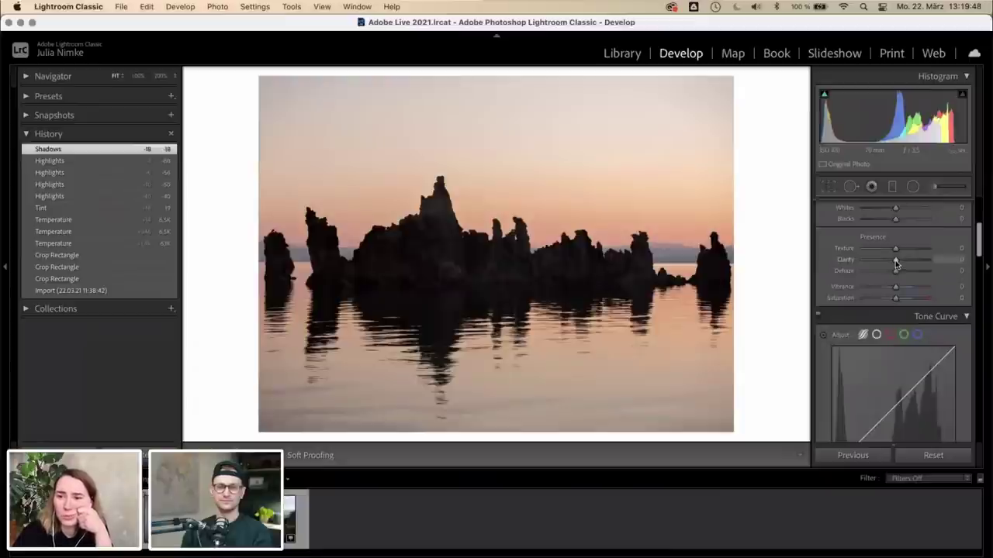
left_click_drag(896, 264, 893, 265)
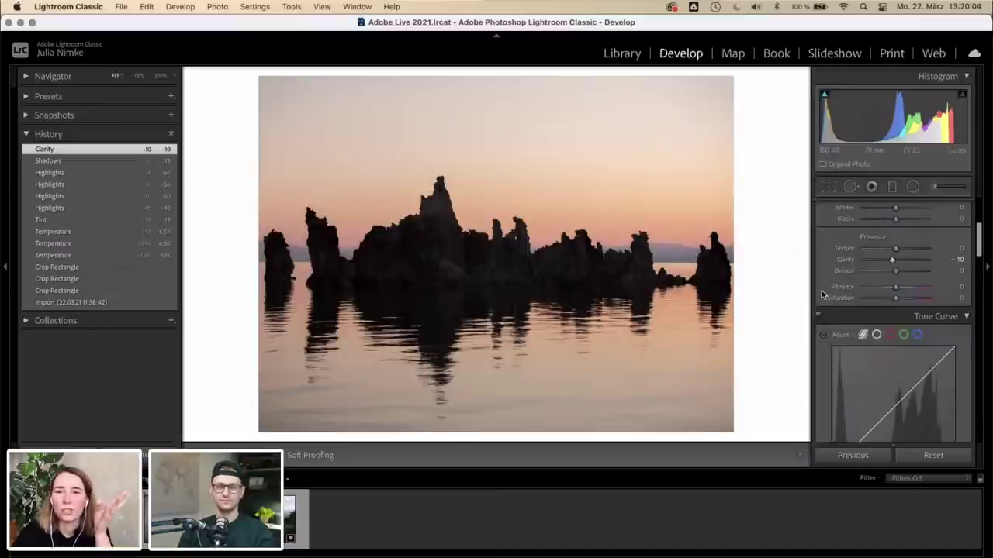
scroll(822, 294, "down", 2)
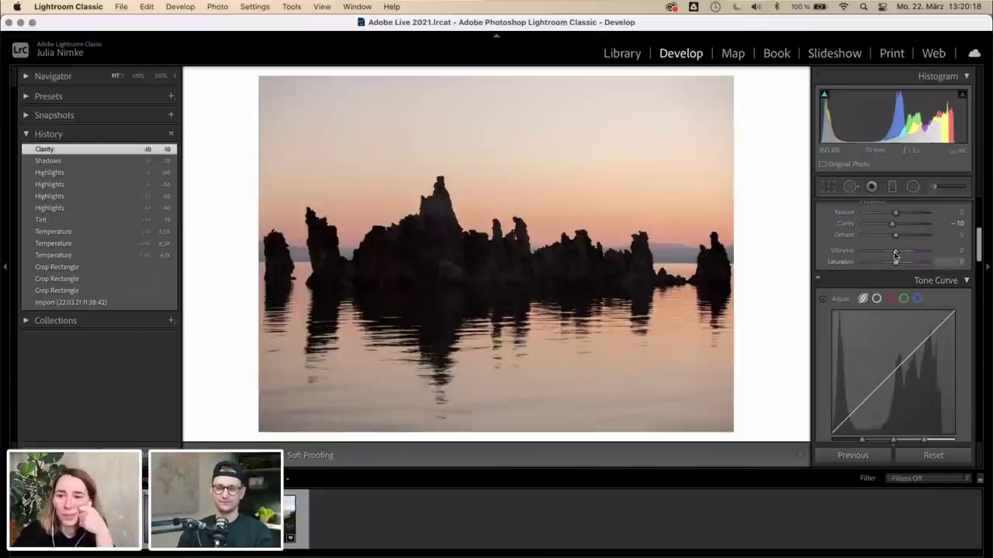
left_click_drag(896, 254, 900, 255)
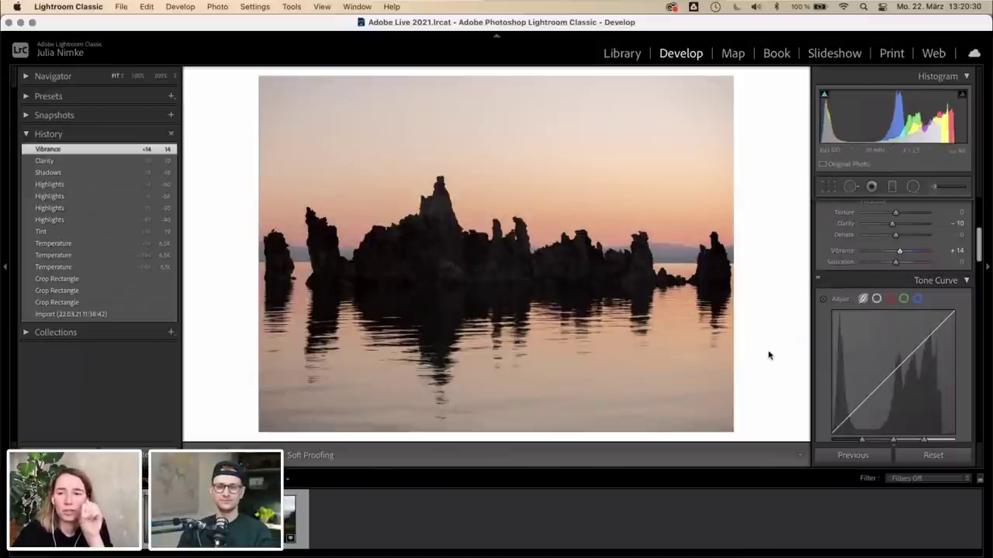
- Shift the hue of the distant hills with the targeted adjustment, to Blue -18 and Purple -94
scroll(822, 332, "down", 3)
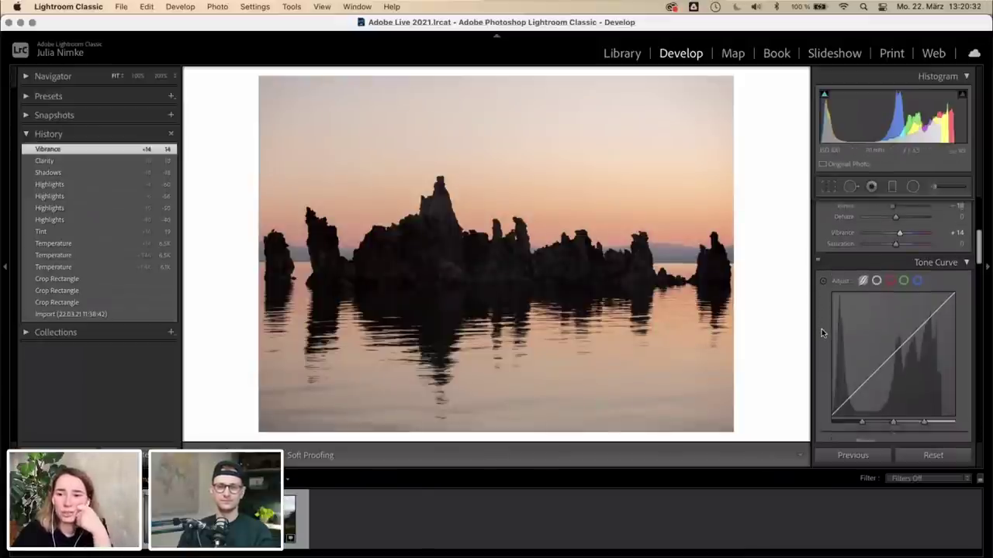
scroll(821, 329, "down", 2)
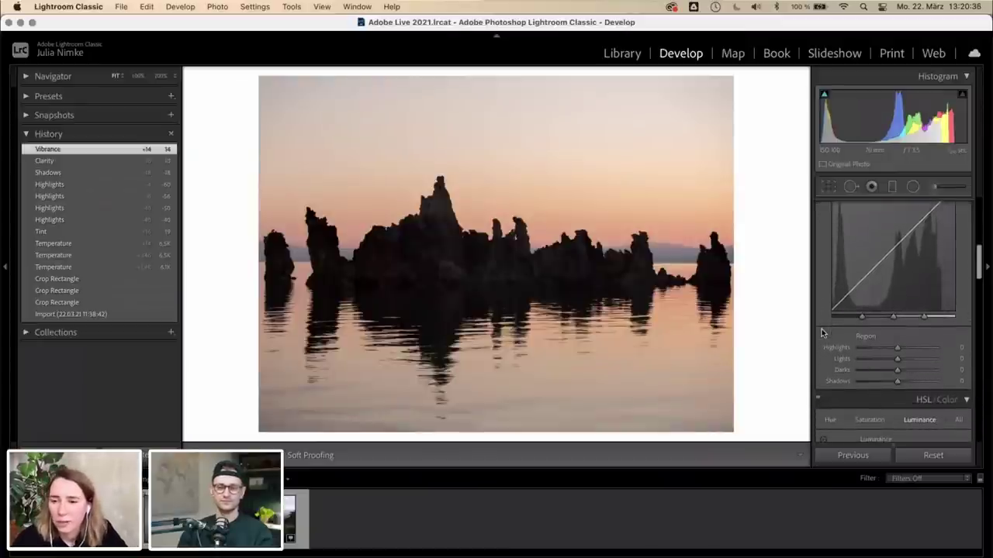
scroll(821, 328, "down", 2)
scroll(835, 354, "down", 5)
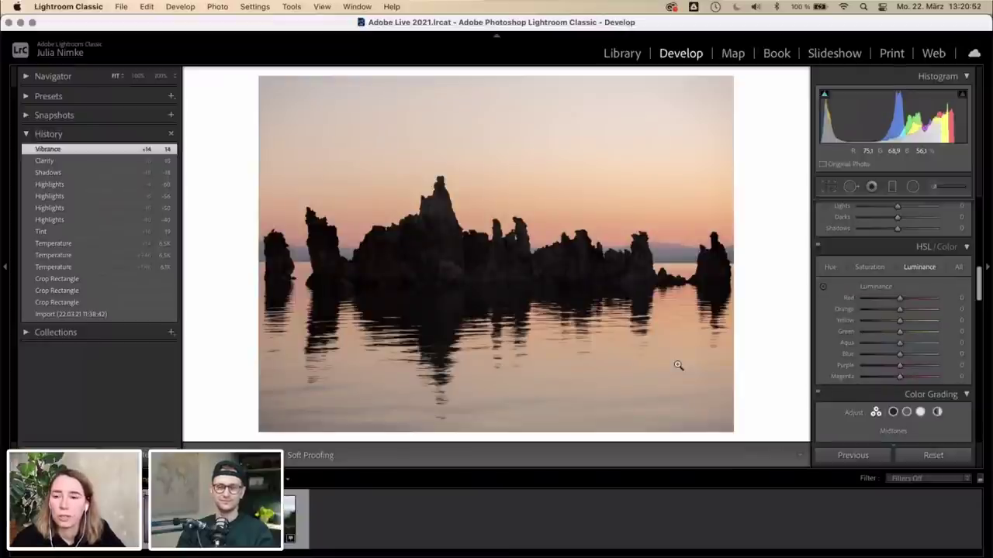
left_click(829, 267)
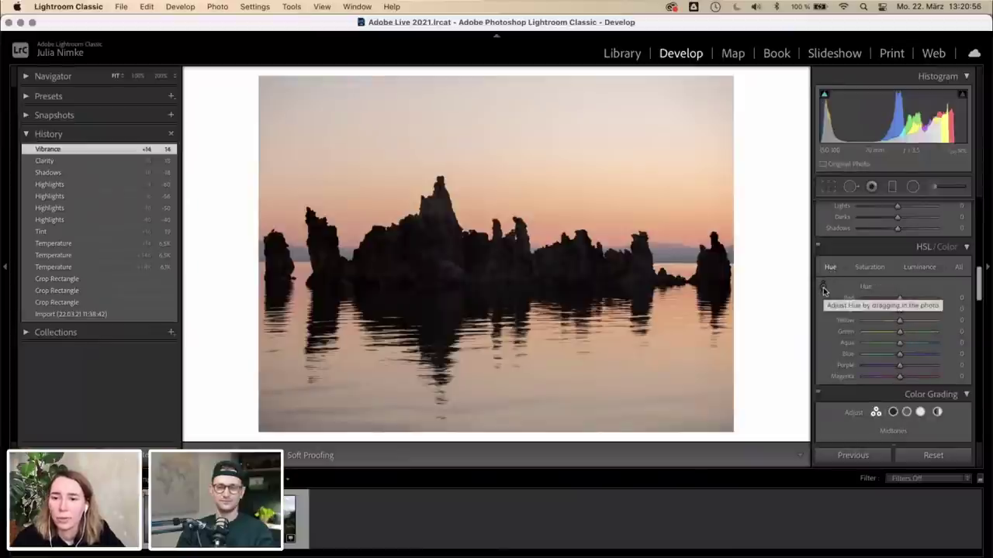
left_click(677, 252)
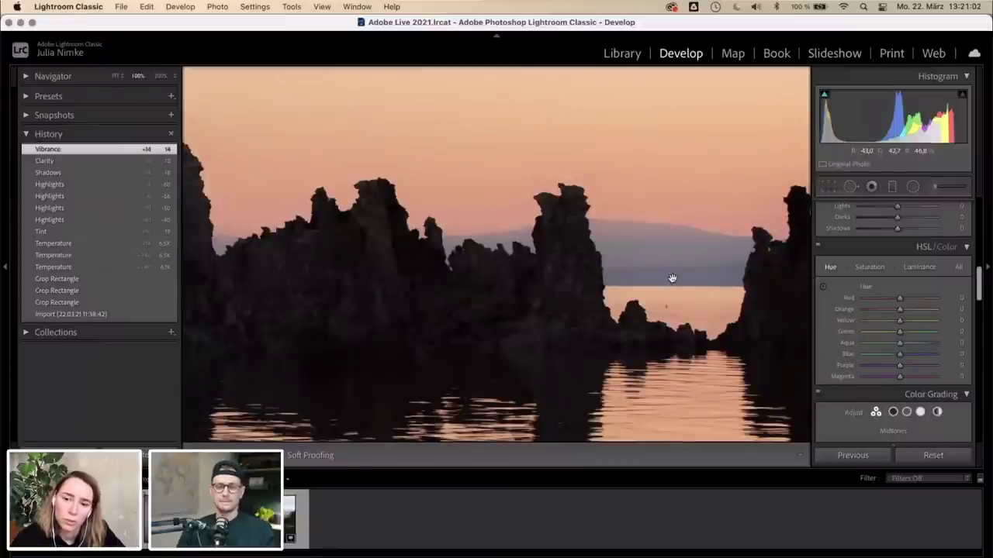
left_click(823, 287)
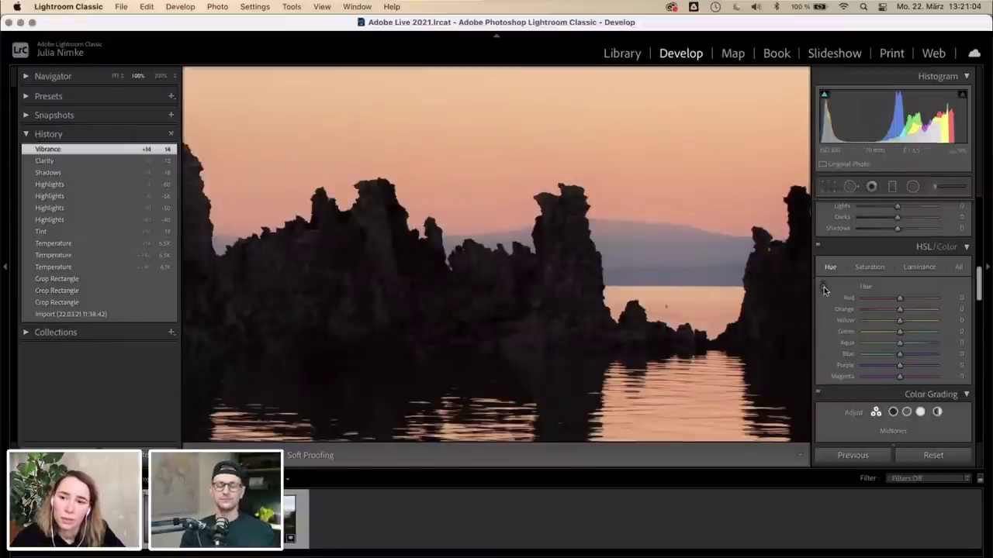
mouse_move(669, 264)
left_mouse_down()
mouse_move(666, 307)
mouse_move(669, 264)
left_mouse_up()
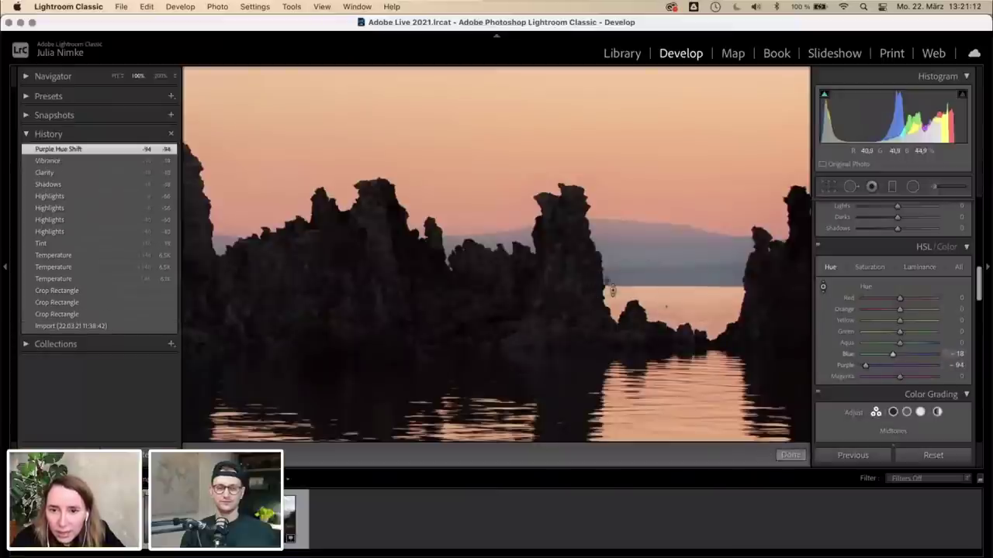
left_click(823, 287)
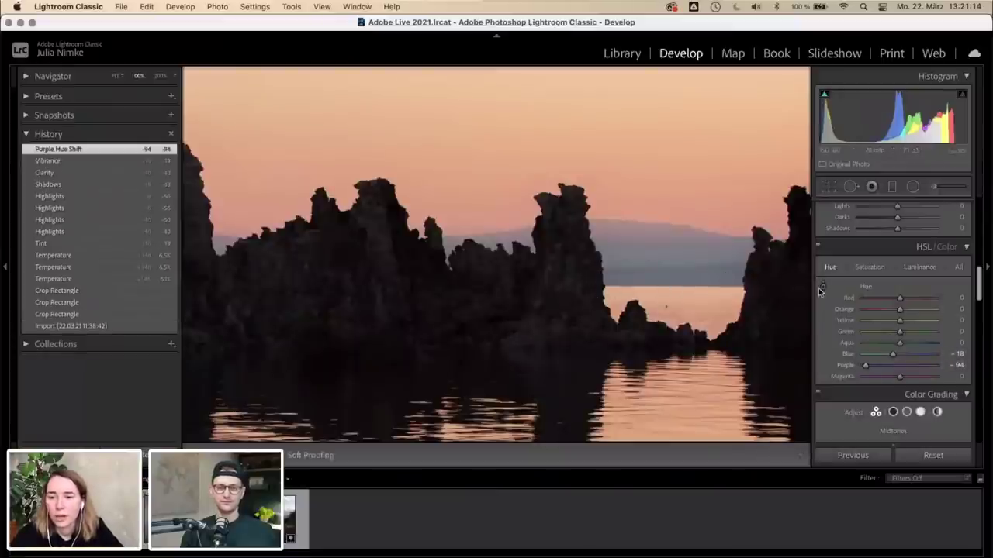
left_click(533, 268)
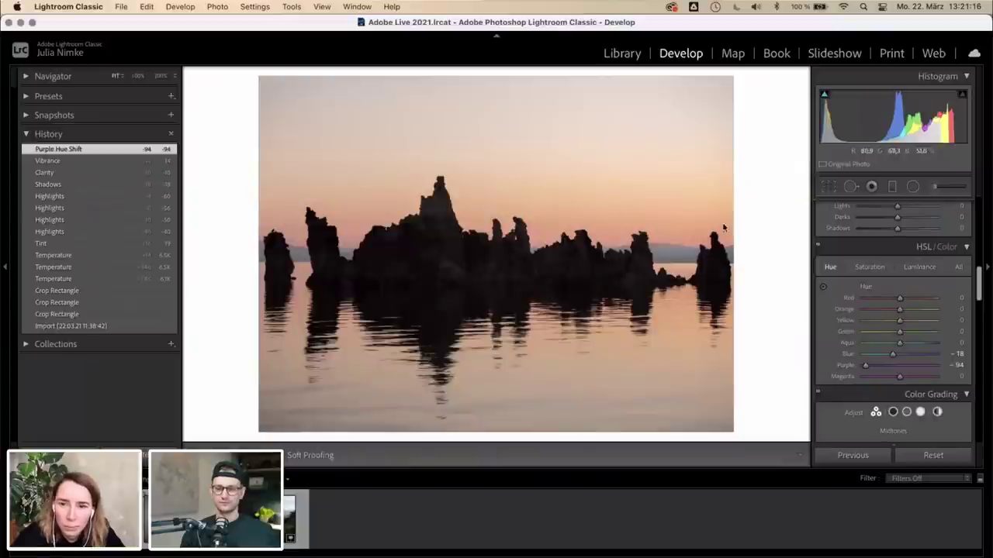
- Shift the hue of the sunset sky with the targeted adjustment, to Orange -26 and Yellow -11
left_click(823, 287)
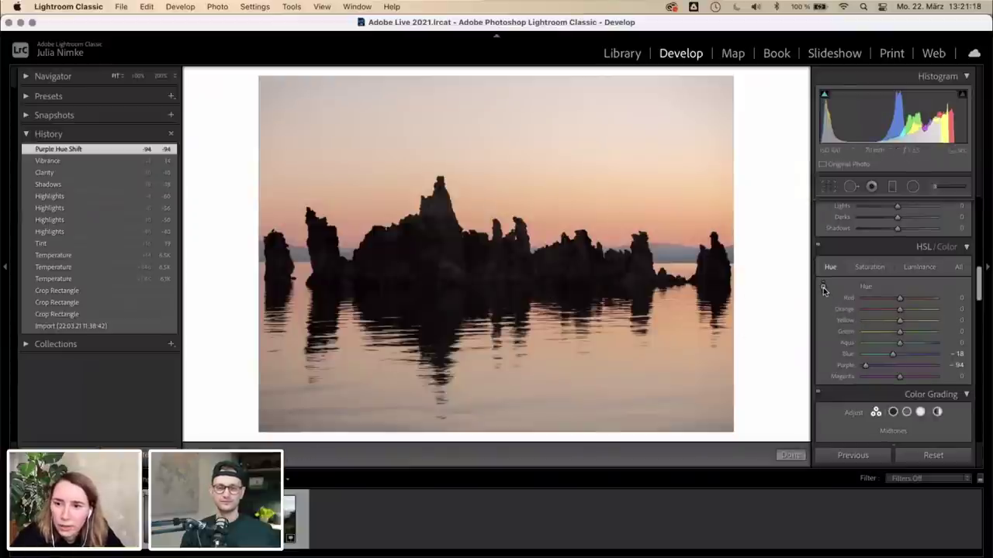
left_click_drag(670, 219, 671, 148)
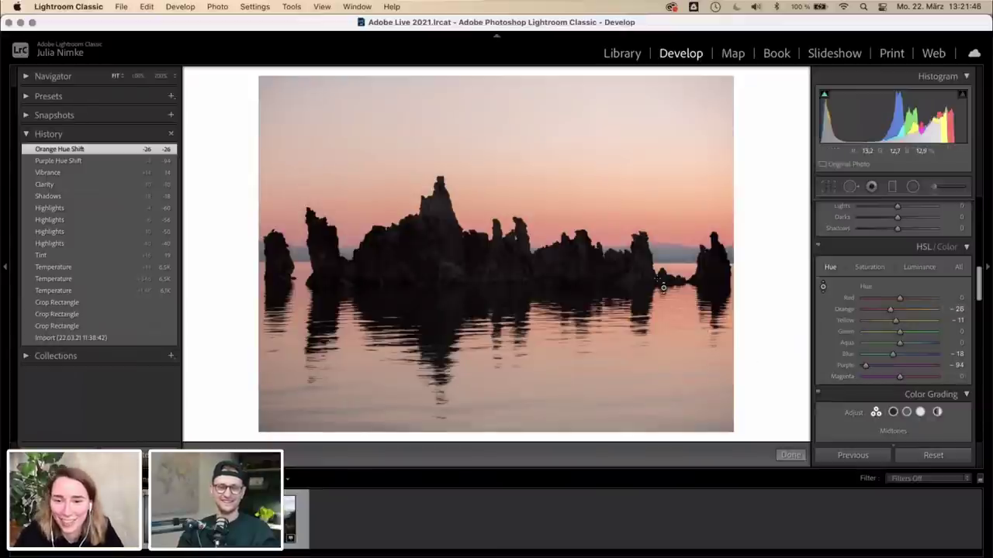
left_click(823, 287)
- Examine the rocks and water reflections at 100%, and compare the whole edited photo side by side with its original state
left_click(650, 257)
scroll(554, 237, "down", 5)
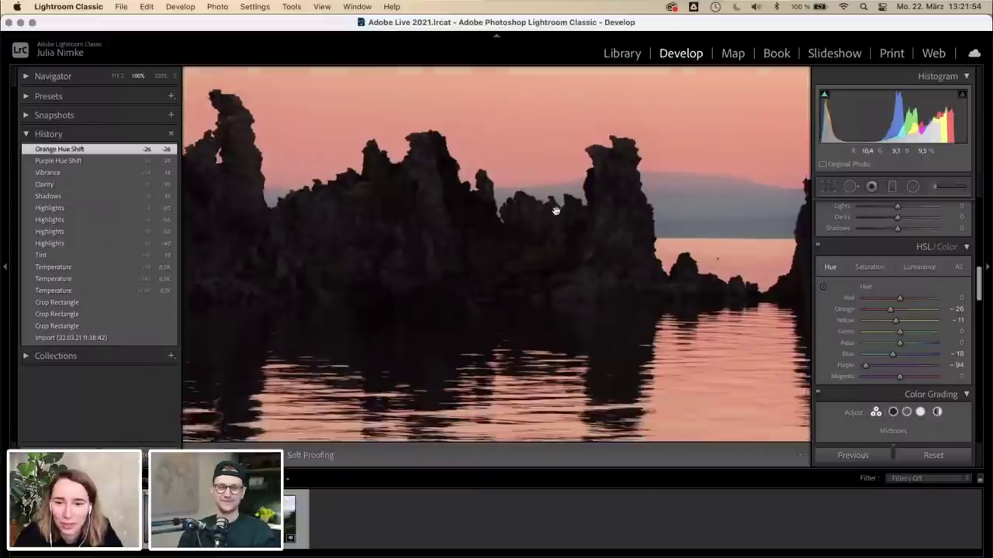
scroll(657, 272, "down", 4)
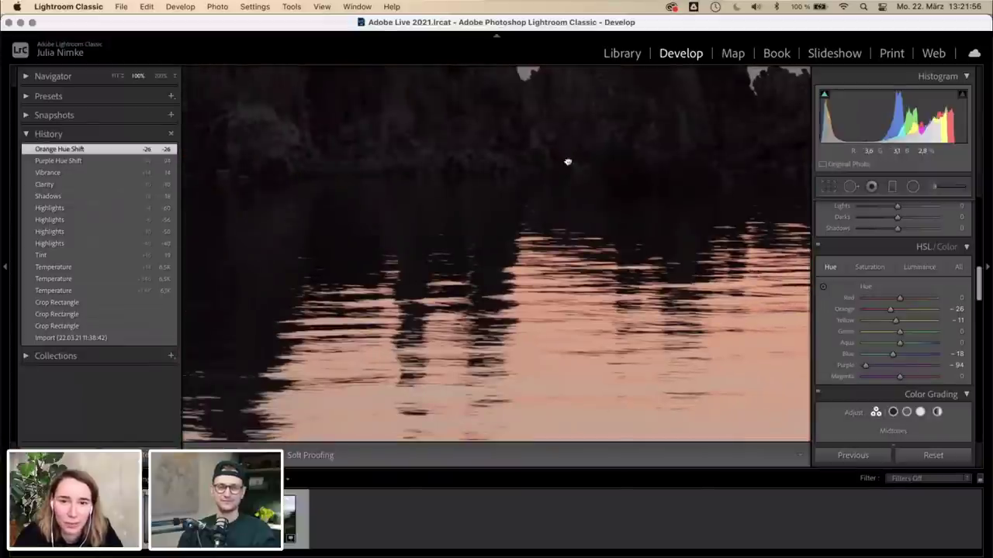
scroll(543, 310, "up", 10)
left_click(664, 336)
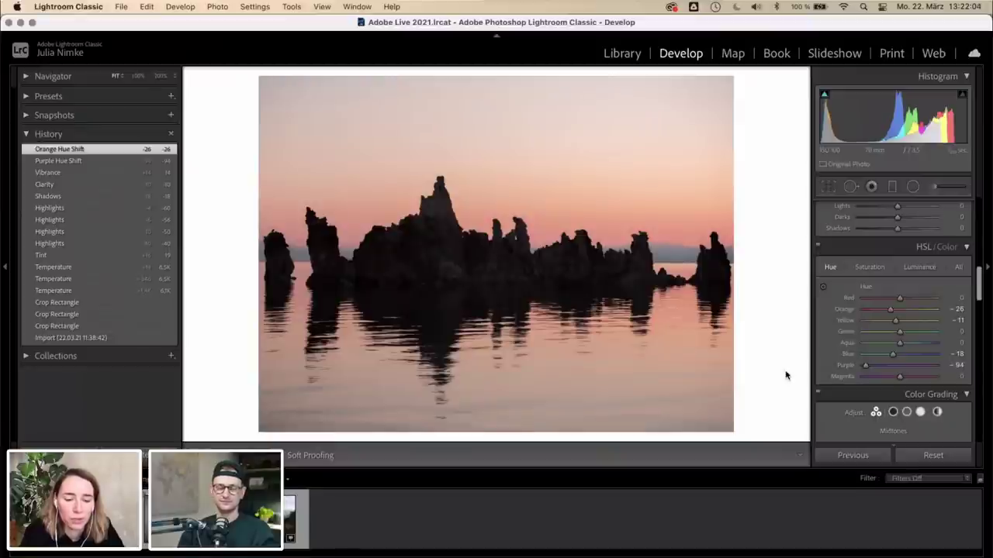
key("y")
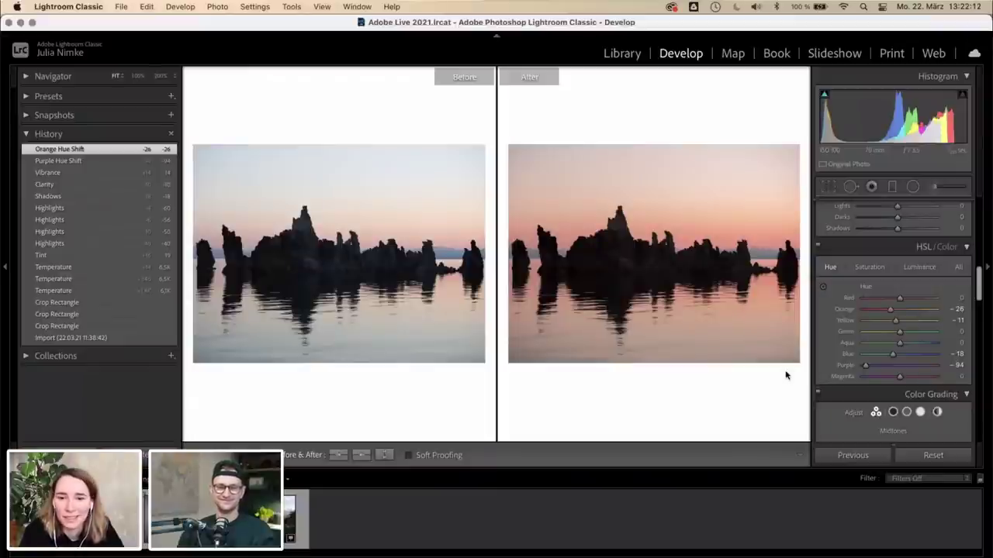
key("y")
key("y")
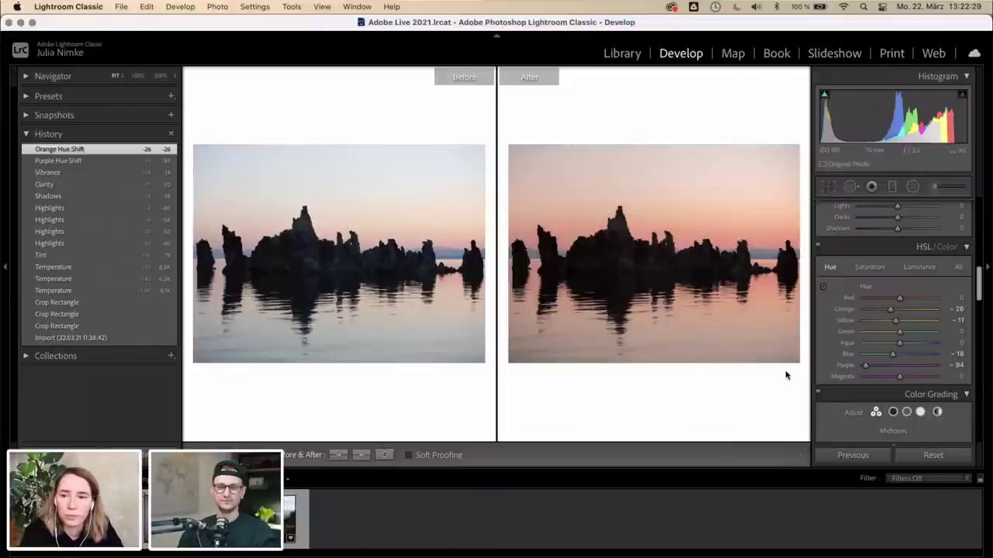
key("y")
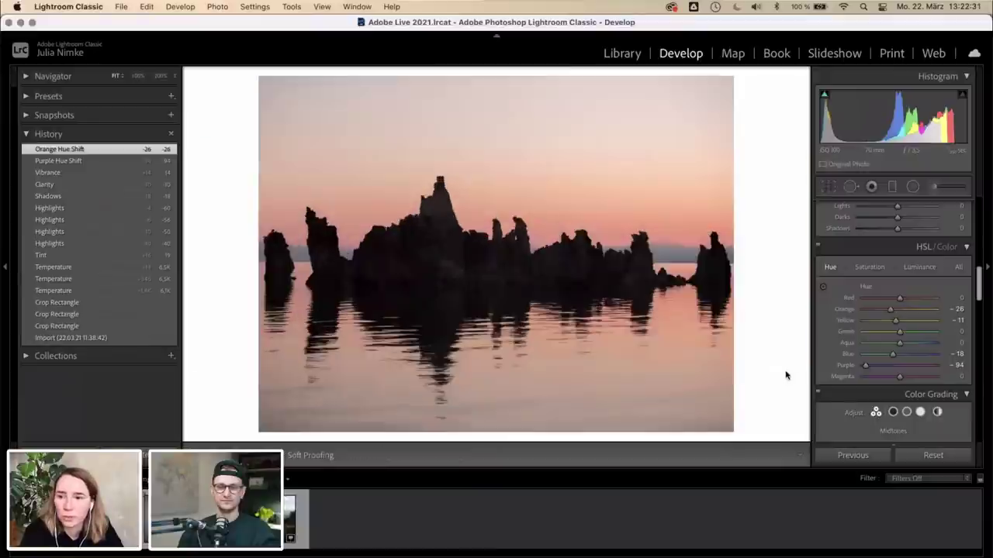
- Check the rock edges against the sky at 200% and enable the lens profile corrections for the photo
left_click(644, 254)
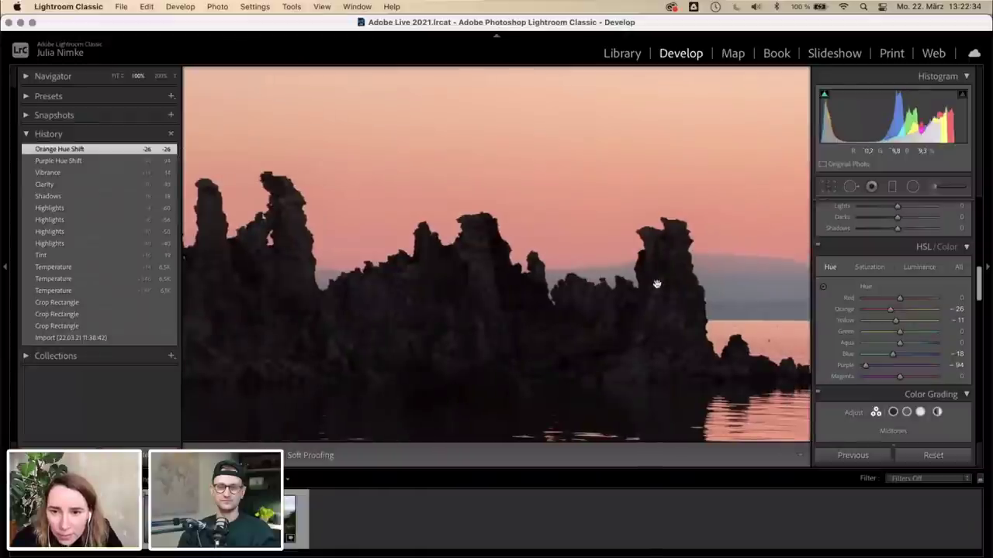
key("super+equal")
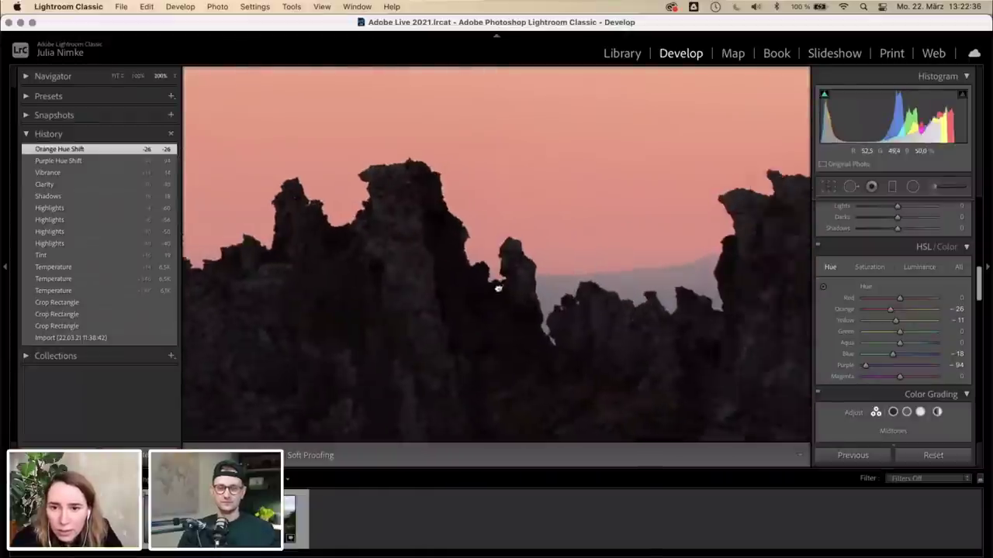
left_click_drag(625, 303, 574, 250)
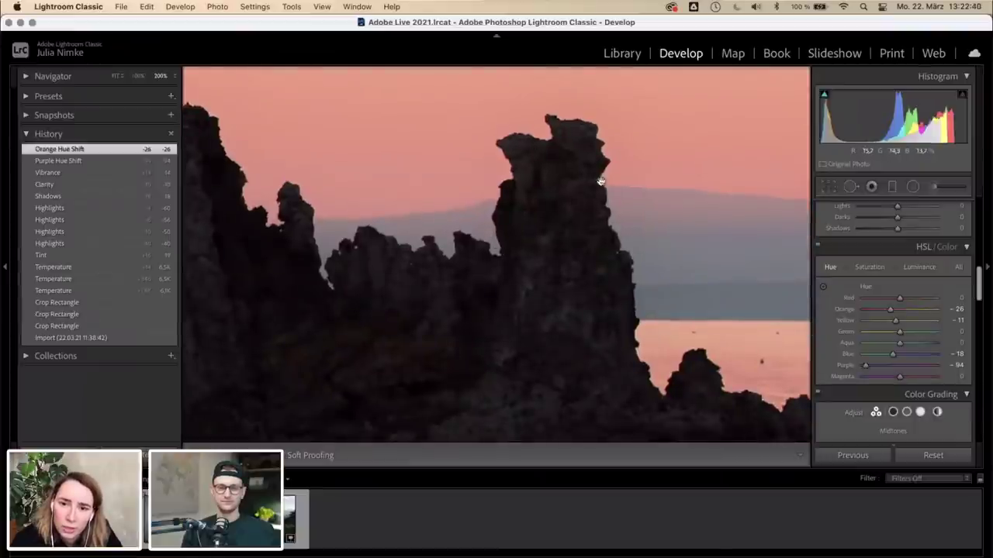
scroll(854, 370, "down", 7)
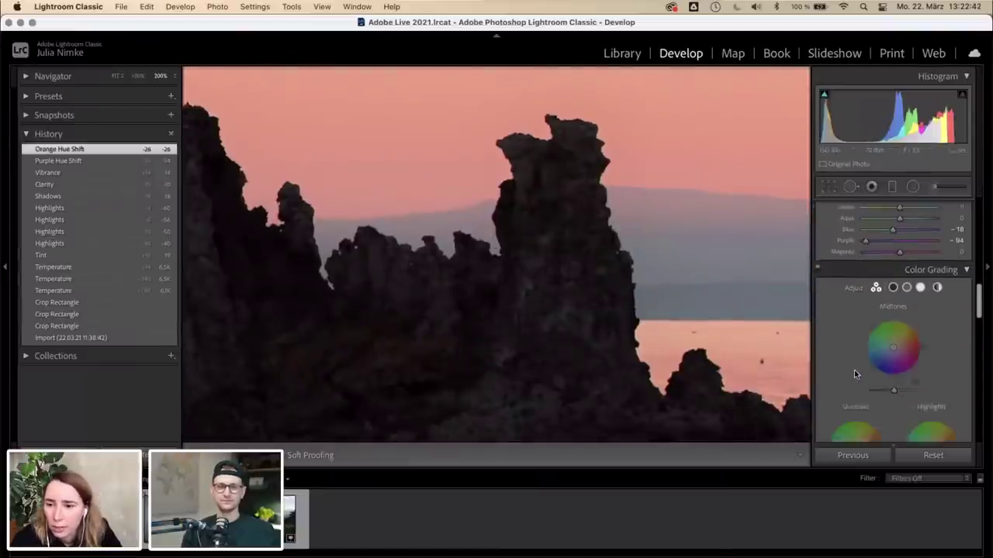
scroll(854, 369, "down", 10)
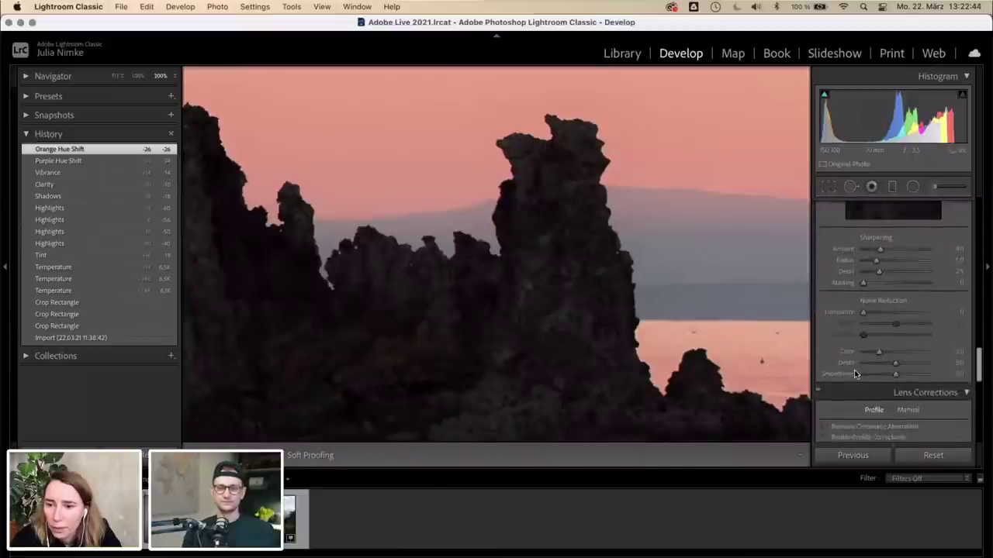
scroll(854, 370, "down", 2)
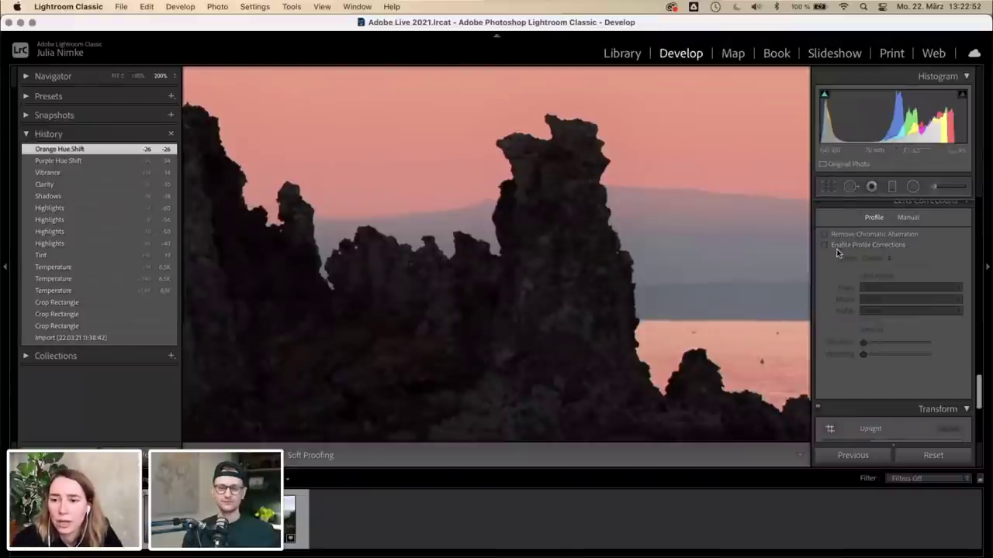
key("z")
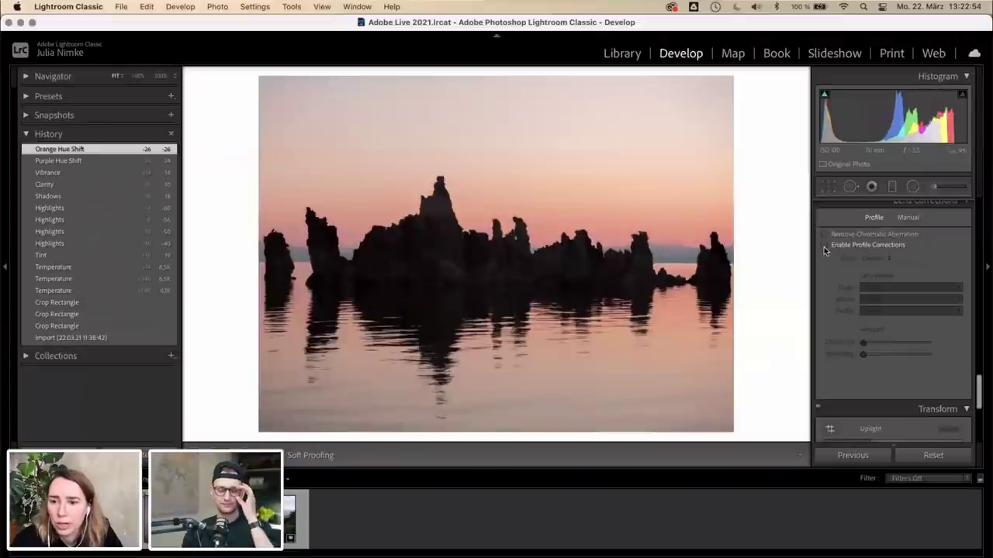
left_click(824, 246)
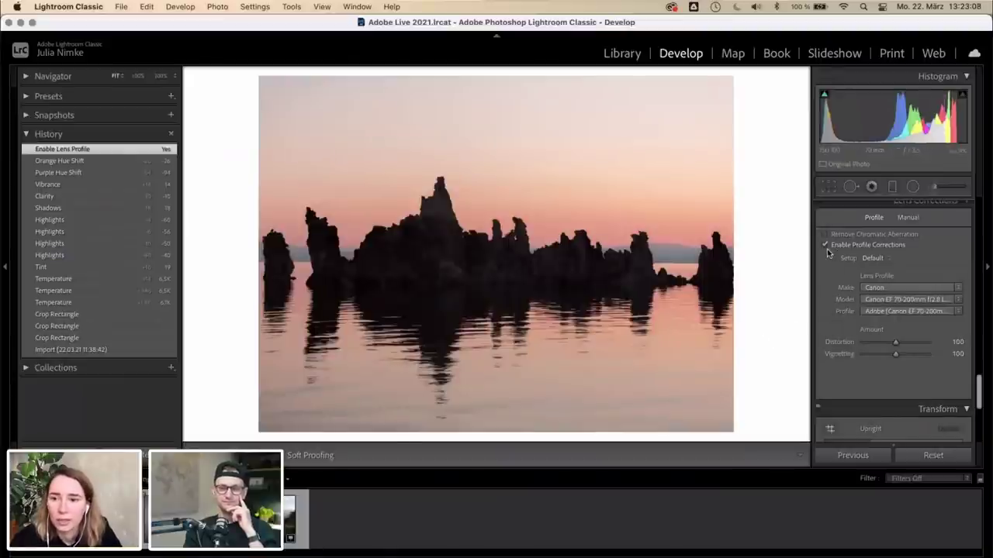
- Turn on chromatic aberration removal, toggling it to compare its effect on the rock edges at 200%
left_click(640, 244)
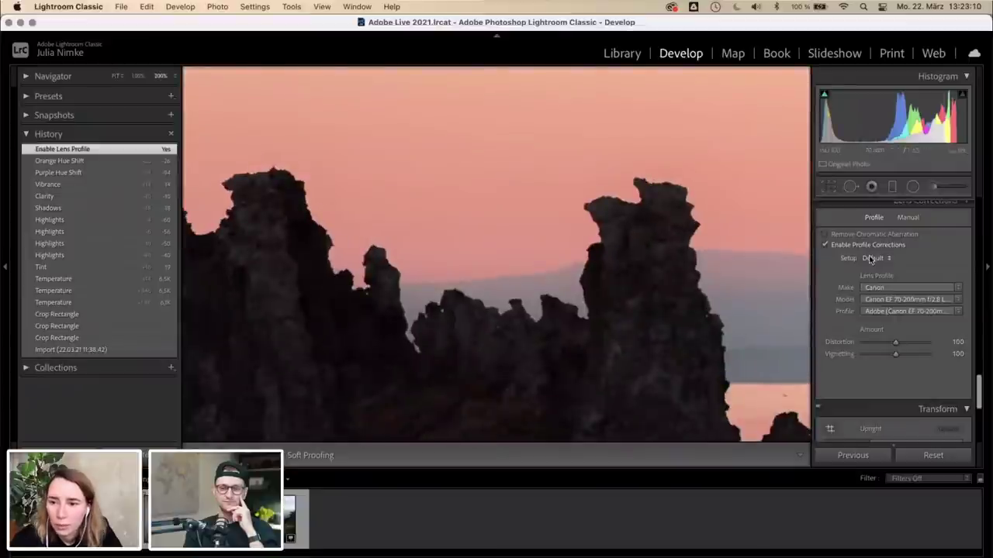
left_click_drag(670, 268, 635, 266)
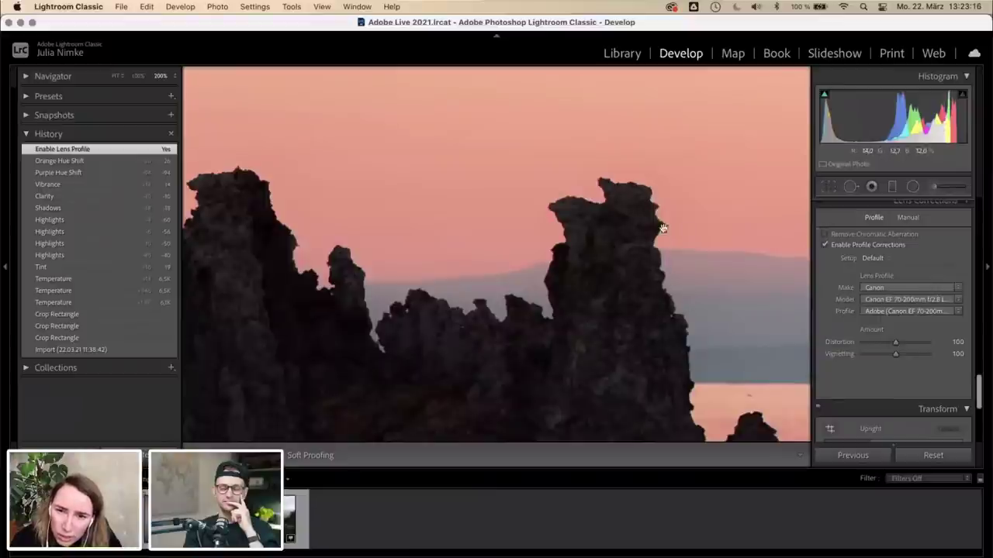
left_click(826, 235)
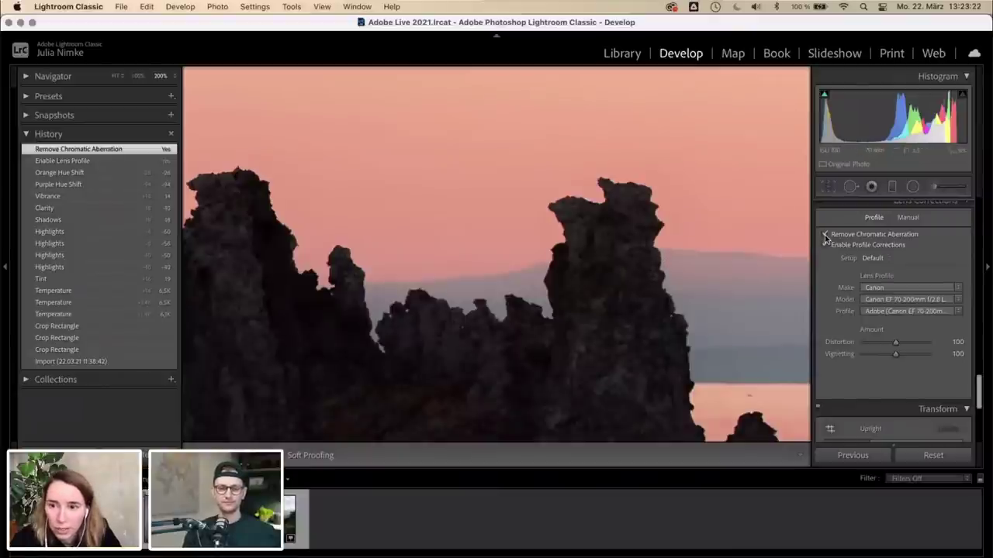
left_click(826, 234)
left_click(825, 235)
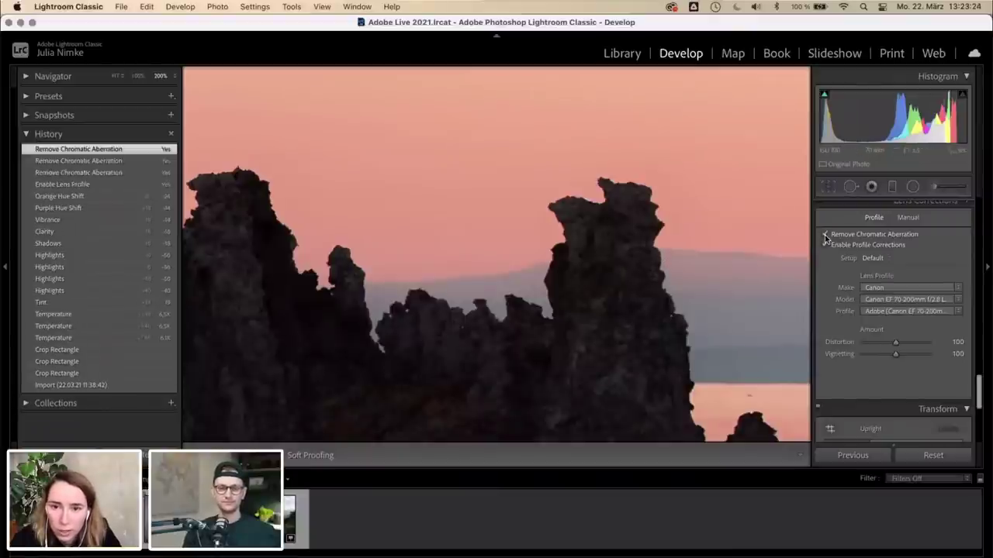
left_click(581, 247)
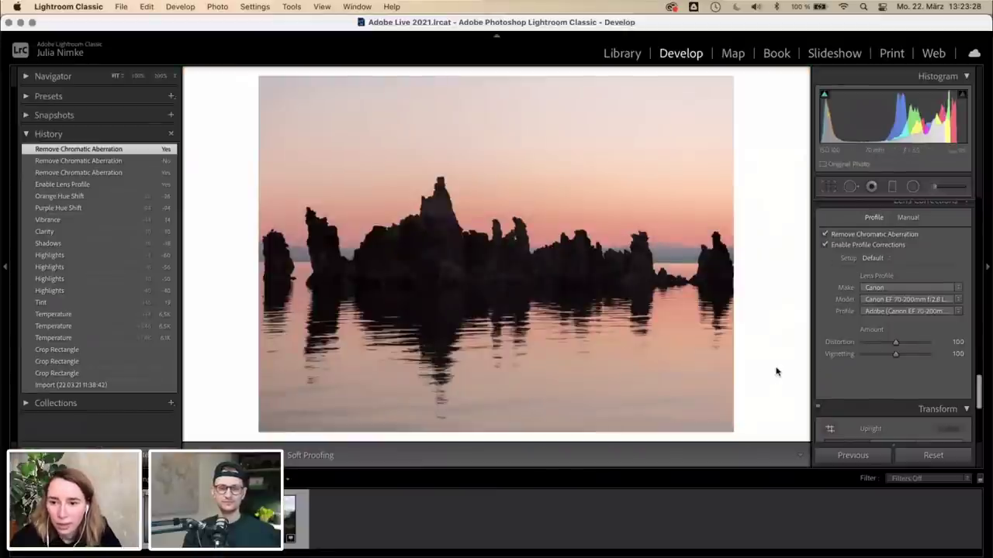
- Compare the original and edited photo side by side with the side panels hidden and the interface dimmed
scroll(891, 333, "up", 15)
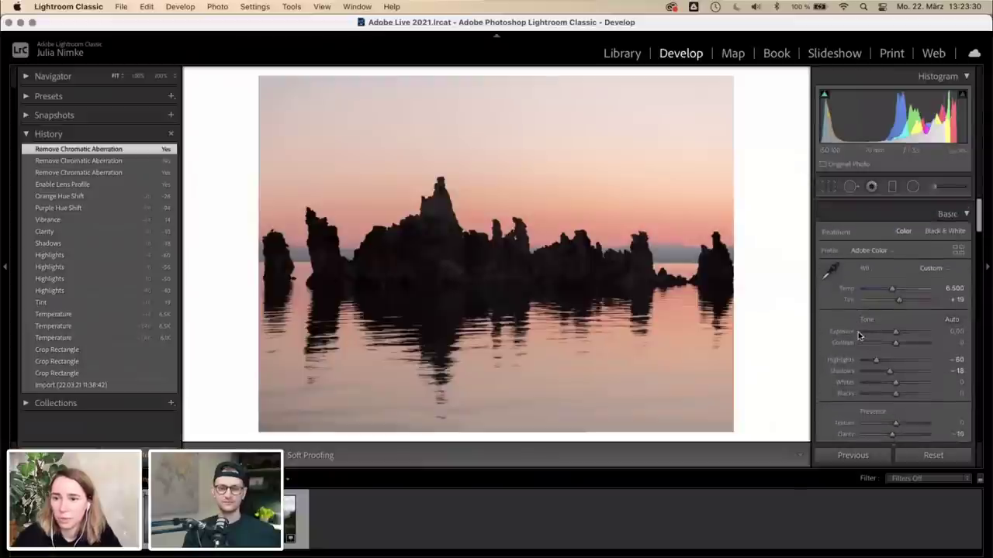
scroll(858, 335, "down", 1)
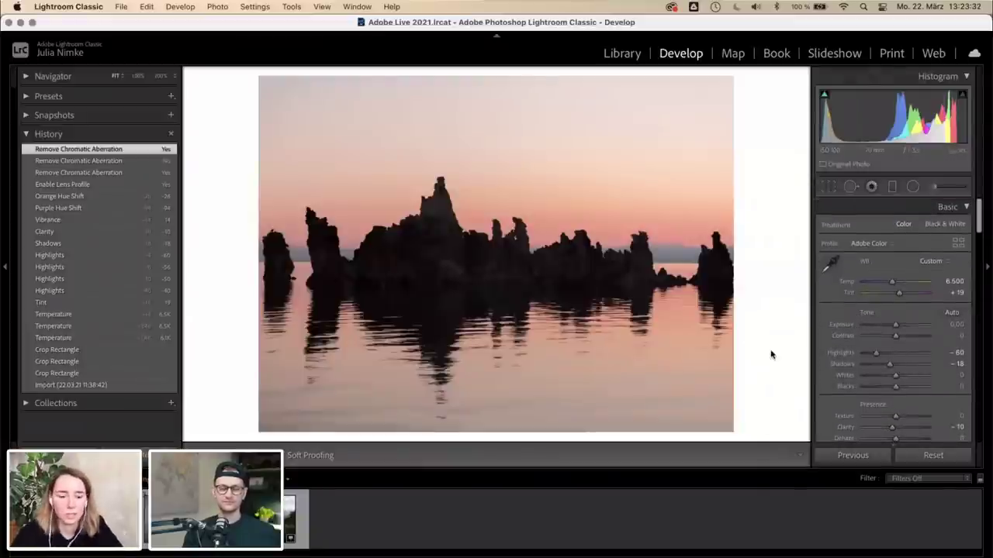
key("y")
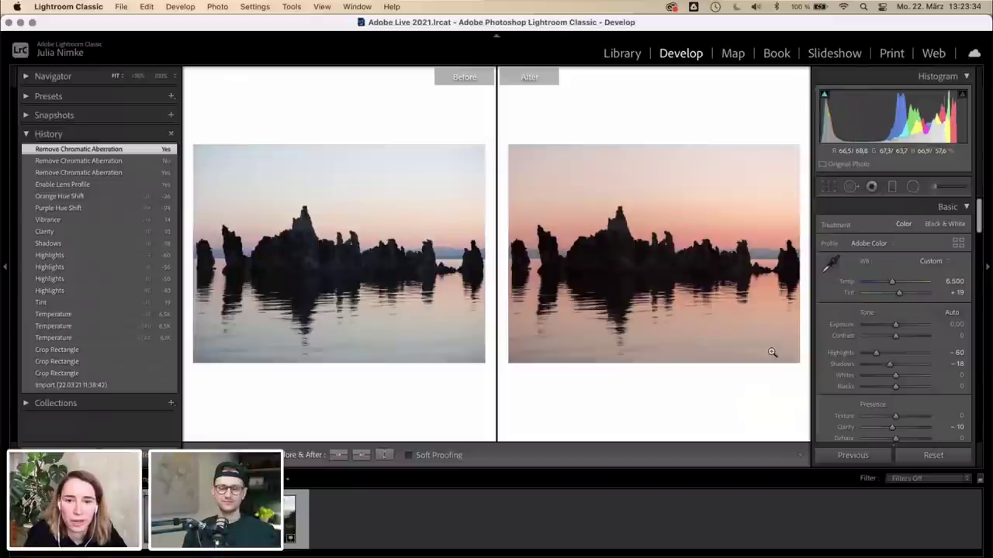
key("Tab")
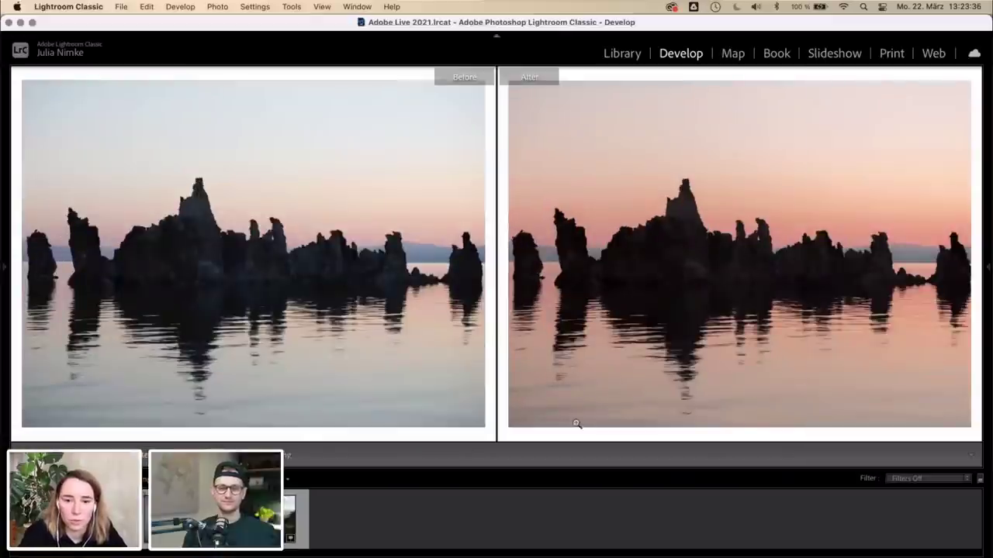
key("l")
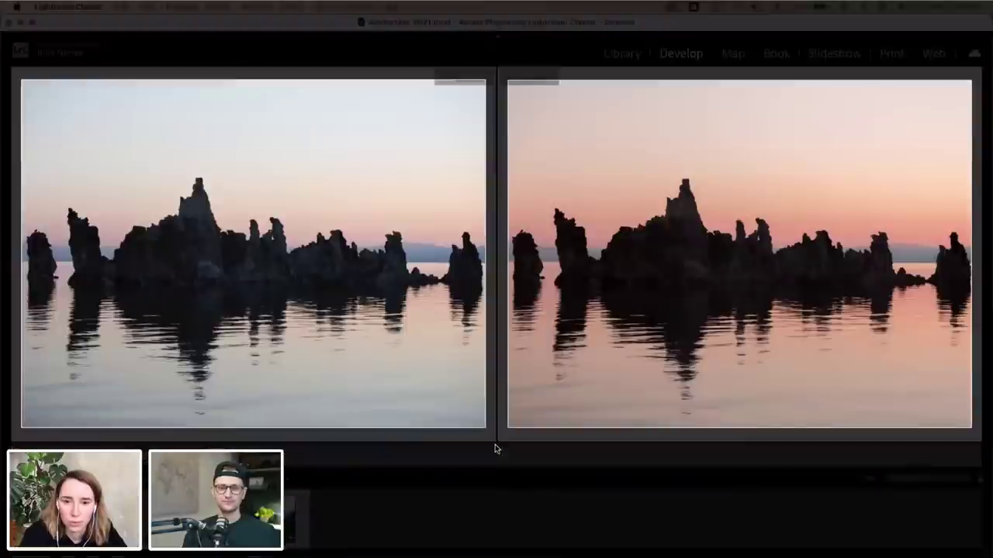
- Compare the original and edited photo side by side with the surroundings blacked out, and inspect the rock edges up close
key("l")
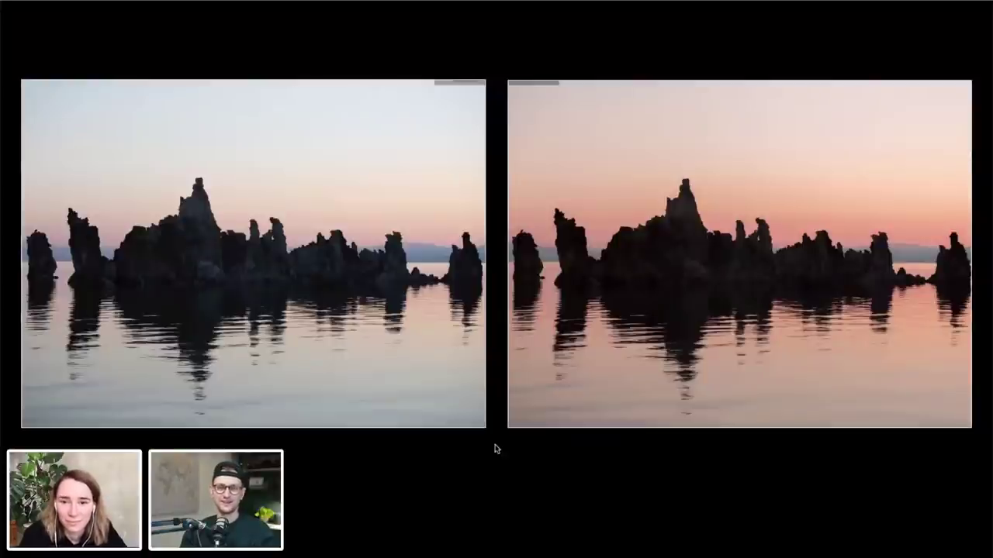
key("l")
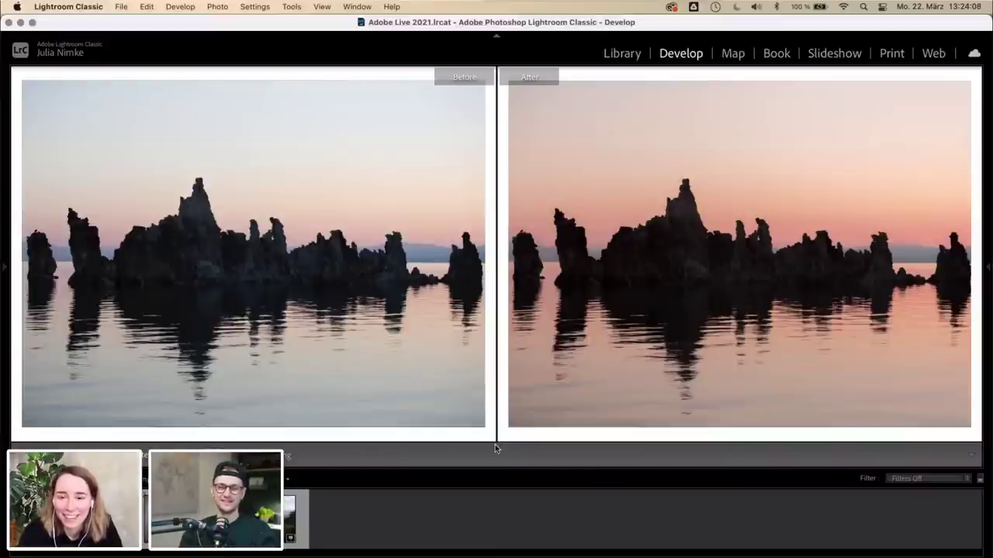
left_click(528, 330)
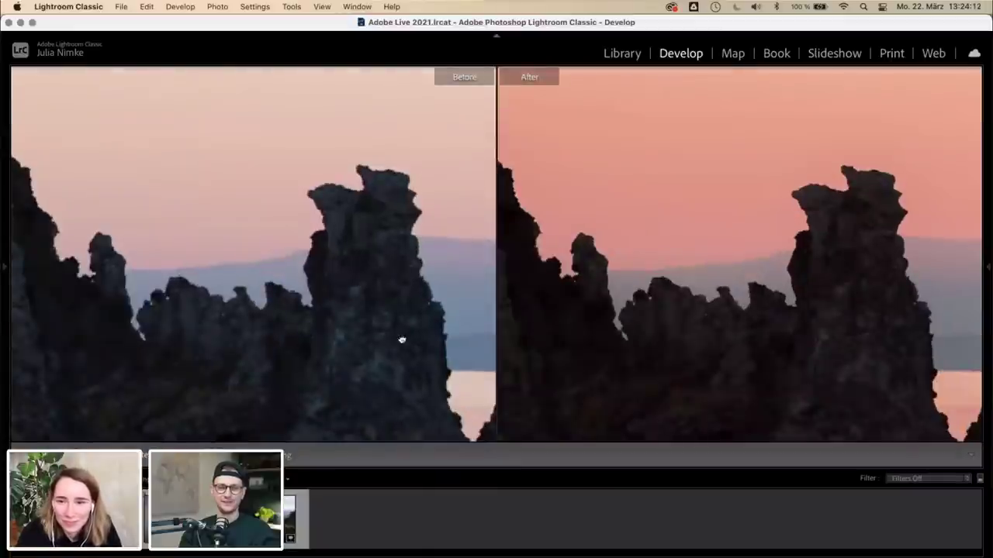
left_click_drag(401, 339, 612, 321)
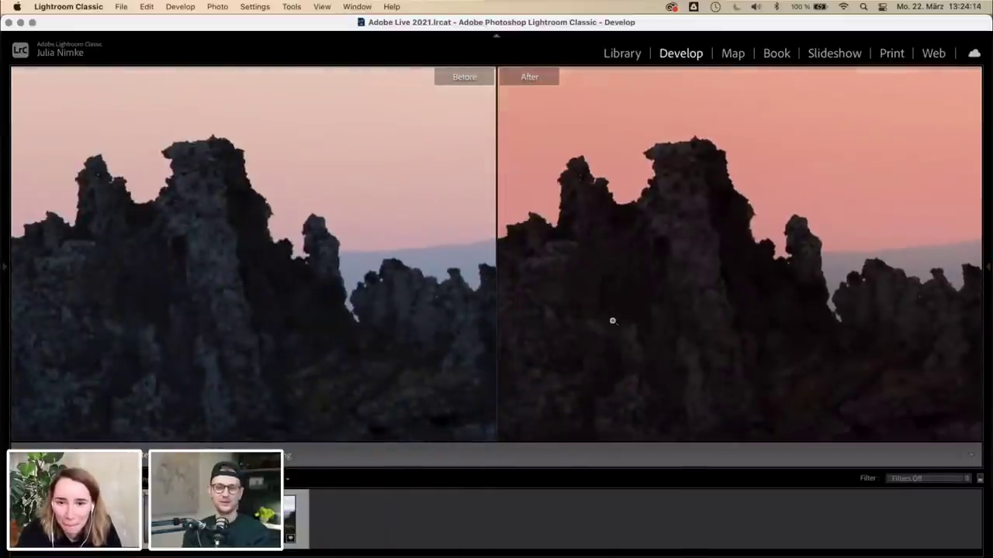
left_click(612, 321)
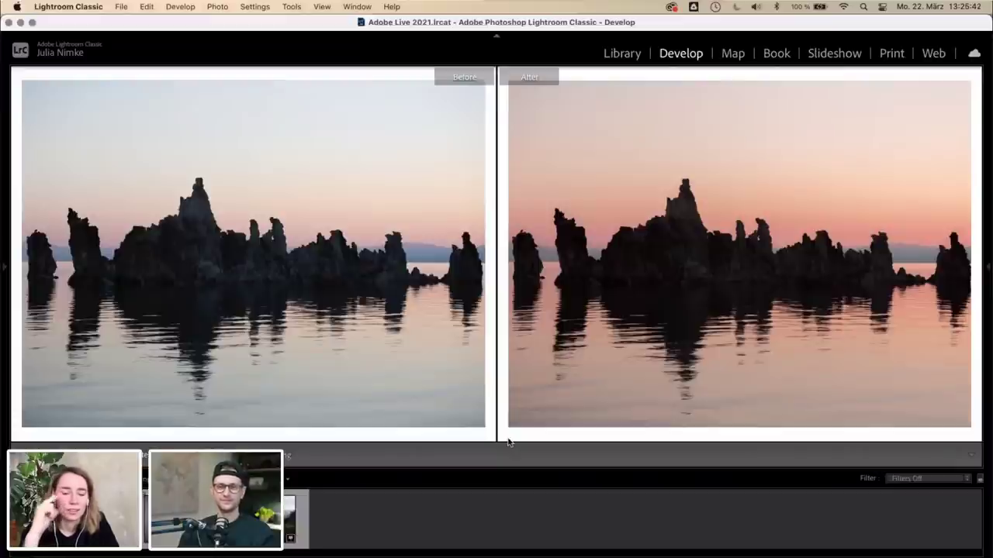
- Open the snowy mountain lake photo in the Develop module and show it alone without the before/after comparison
key("g")
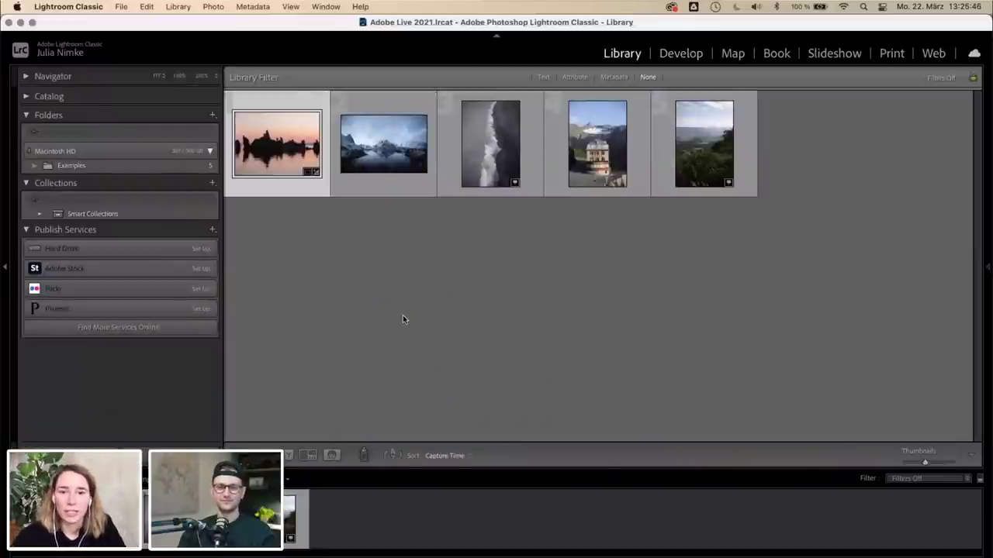
key("e")
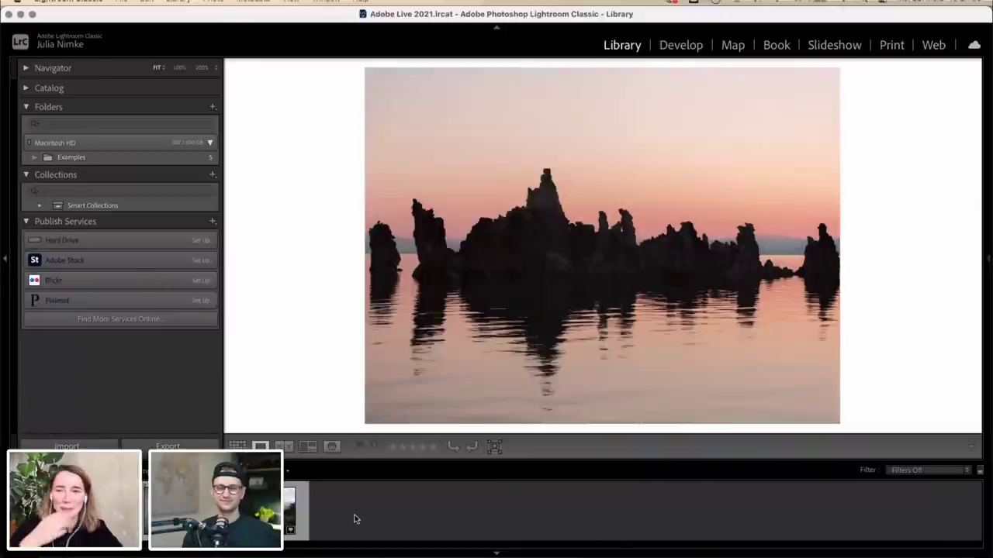
left_click(345, 520)
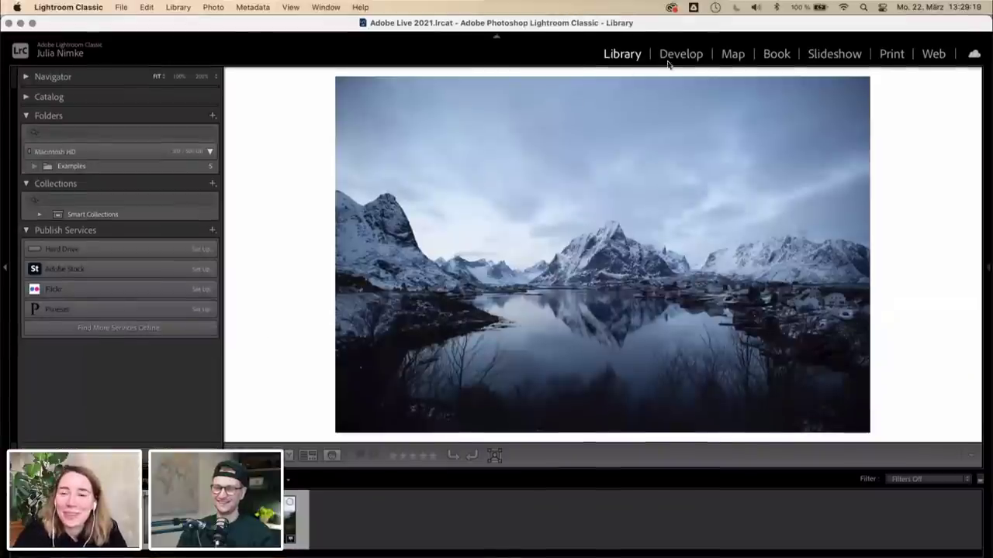
left_click(675, 58)
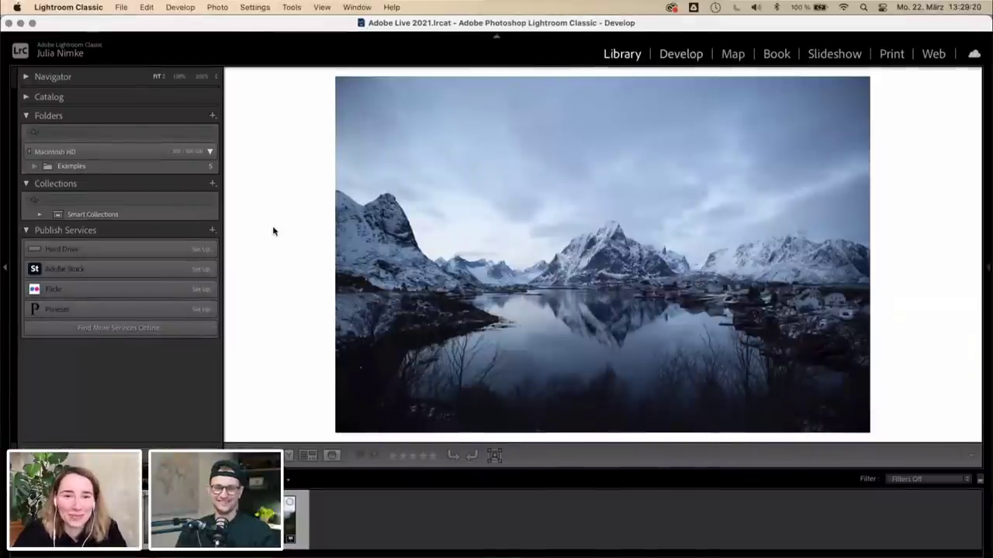
key("y")
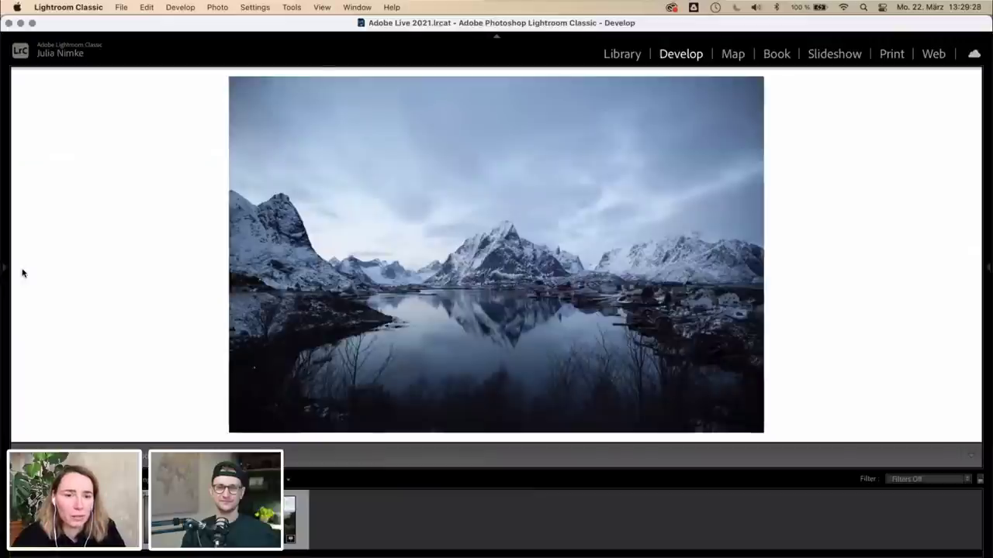
mouse_move(5, 272)
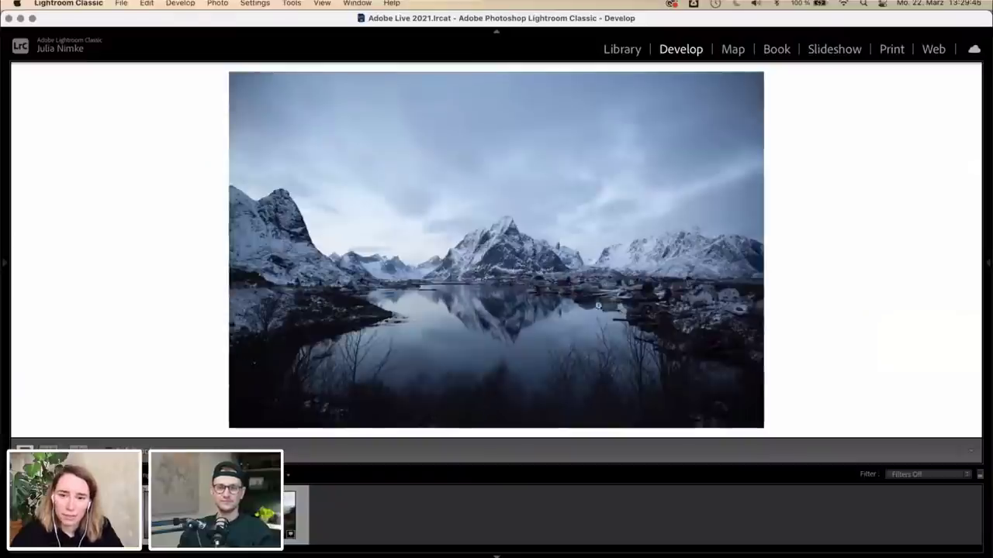
- Examine the harbour houses, water reflections and mountain slopes up close, and return to the whole photo
left_click(608, 310)
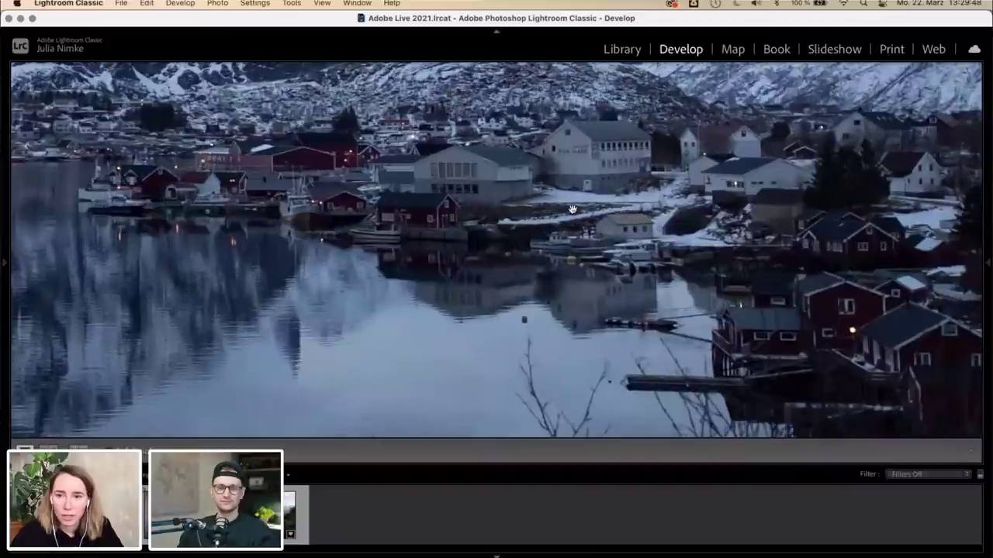
left_click(549, 220)
left_click(352, 146)
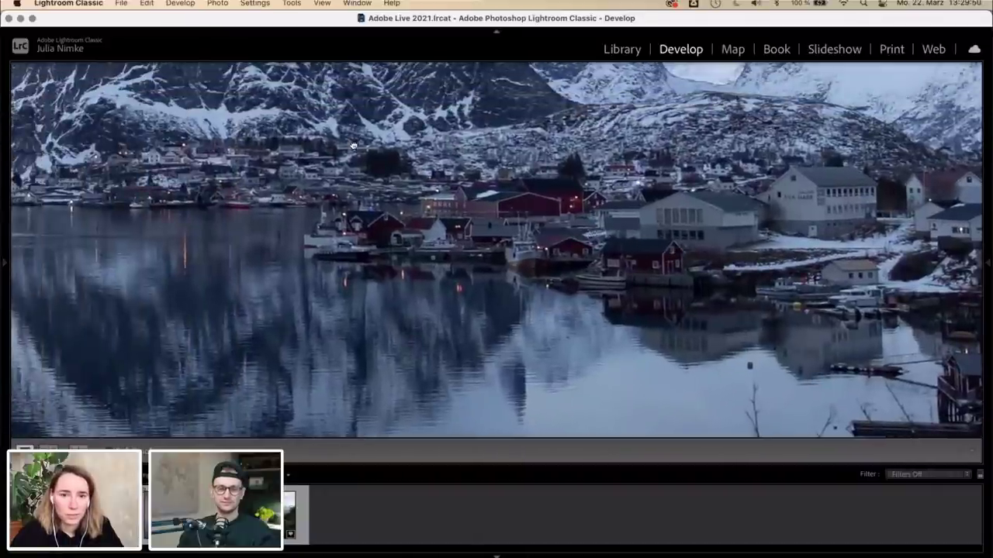
left_click_drag(352, 145, 543, 395)
left_click(625, 373)
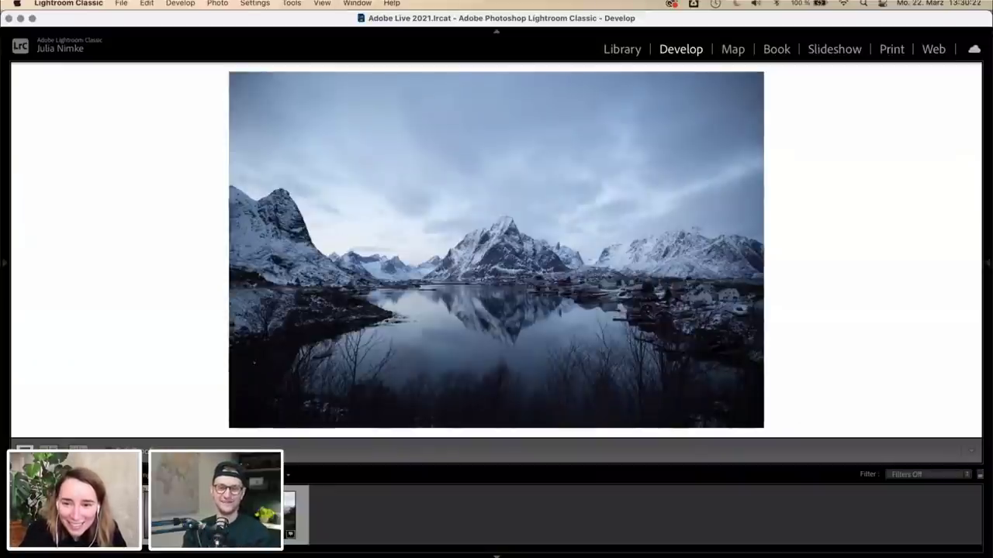
- View the mountain lake photo full screen, and show and hide its file information overlay in the normal view
key("f")
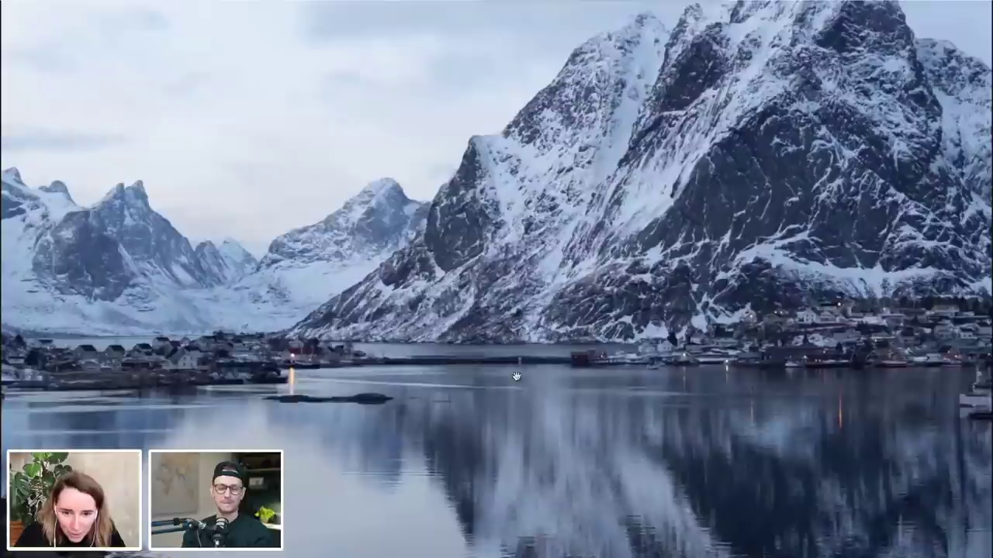
left_click(512, 384)
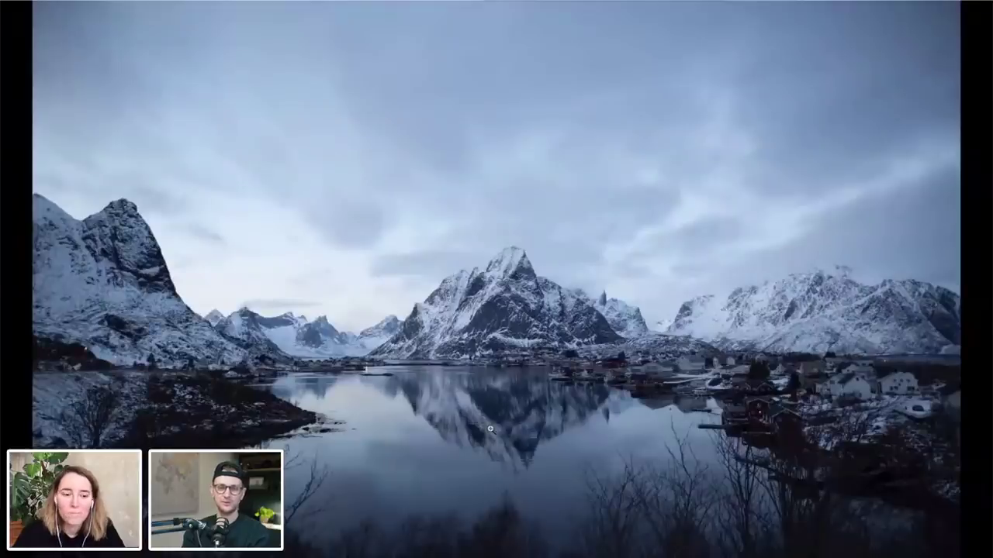
key("Escape")
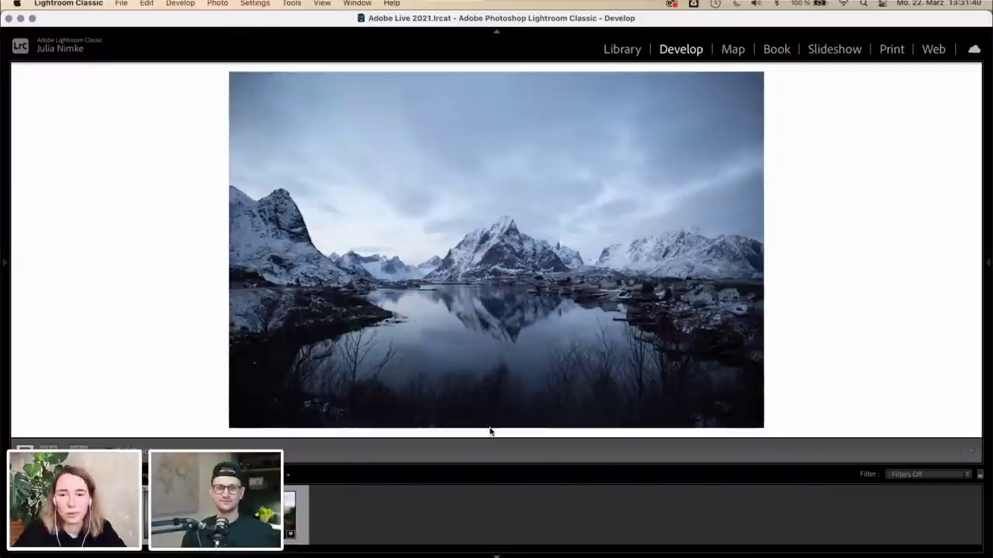
key("i")
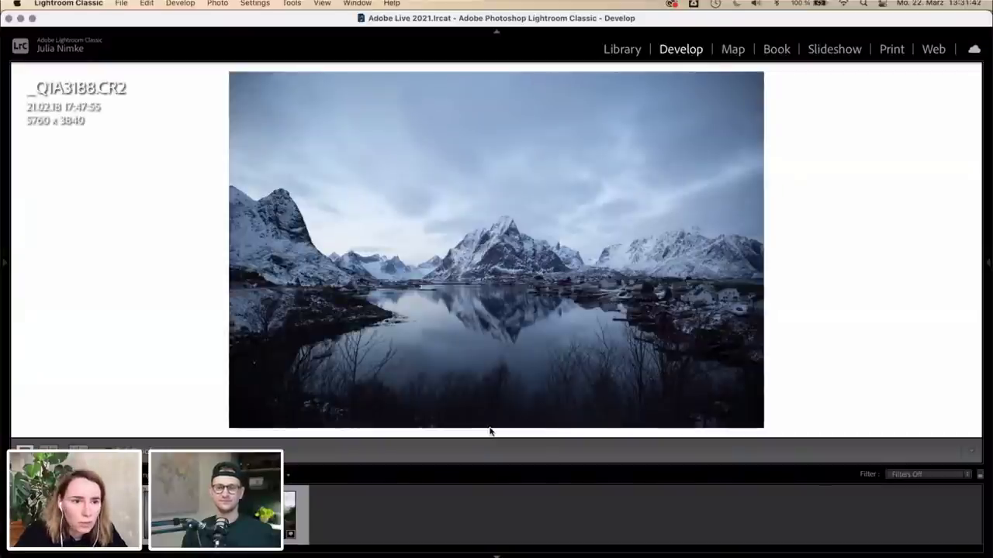
key("i")
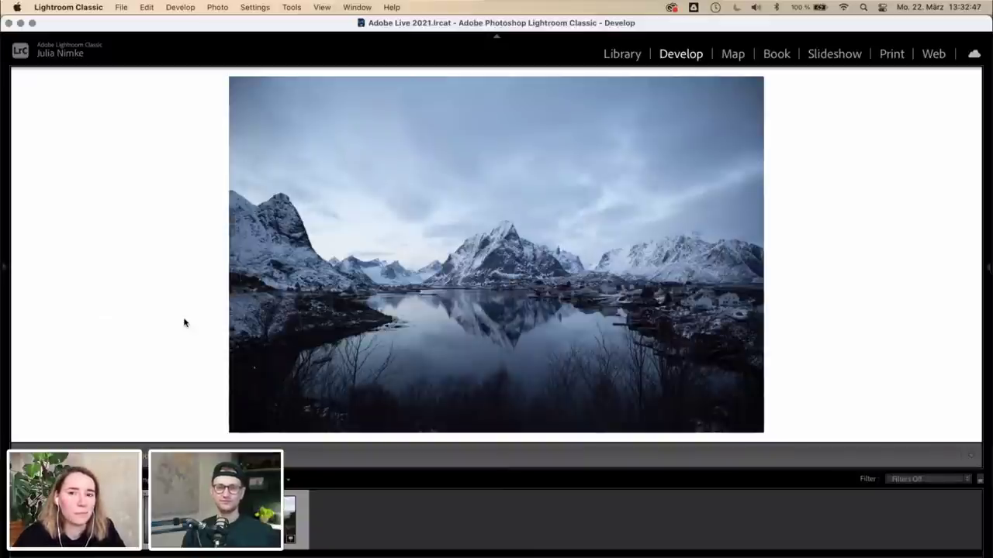
- Switch to Chrome and browse the landscape and commercial photos on the photographer's Behance profile and portfolio website
key("ctrl+Up")
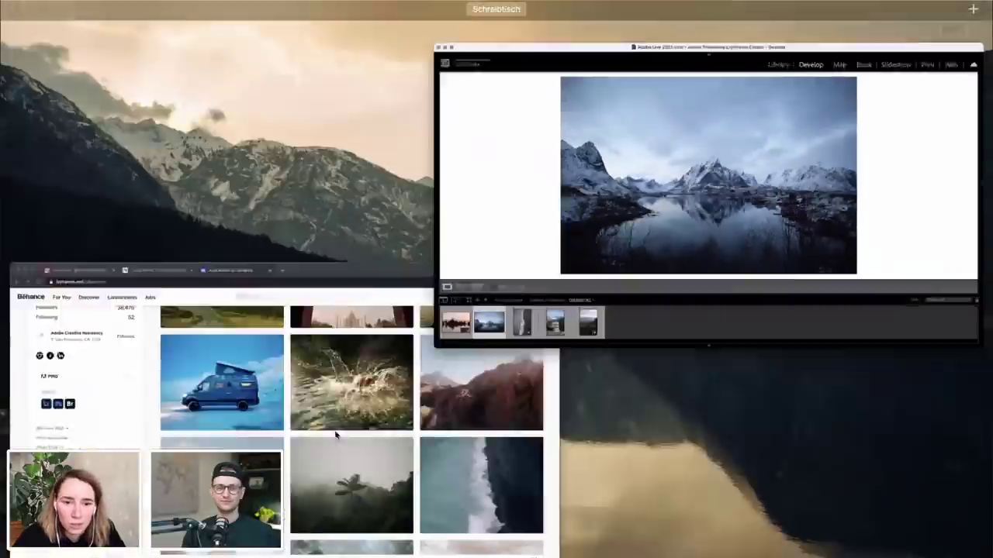
left_click(335, 435)
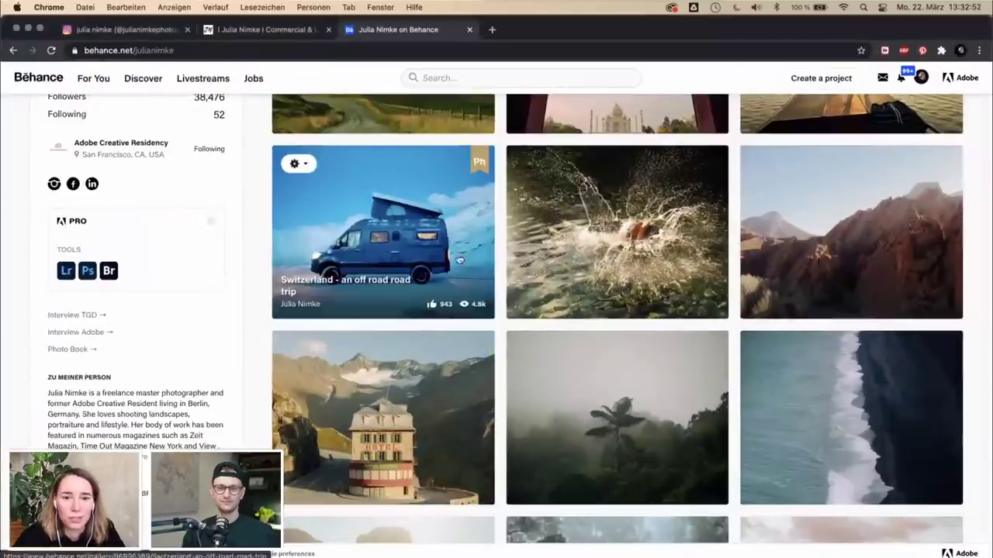
scroll(504, 324, "up", 1)
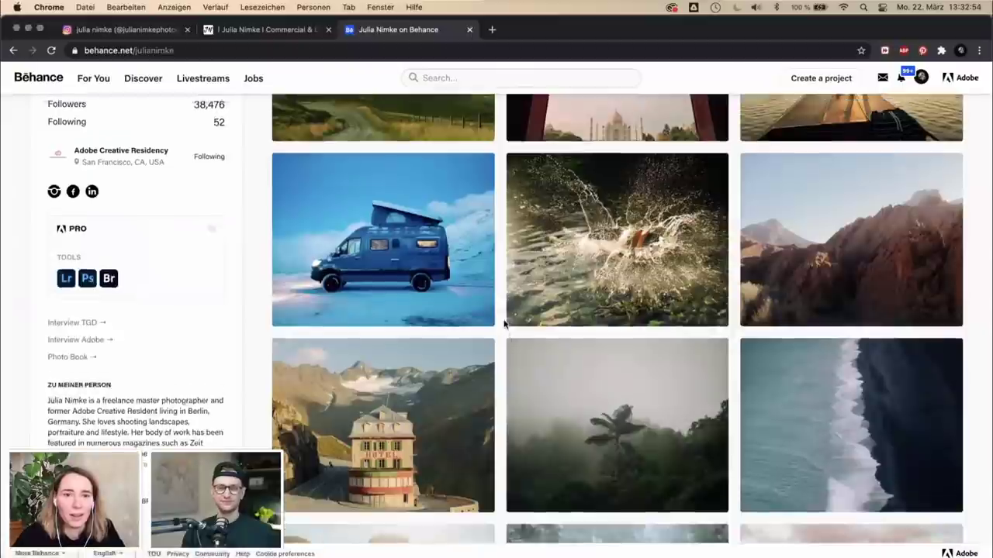
scroll(504, 325, "up", 2)
left_click(256, 31)
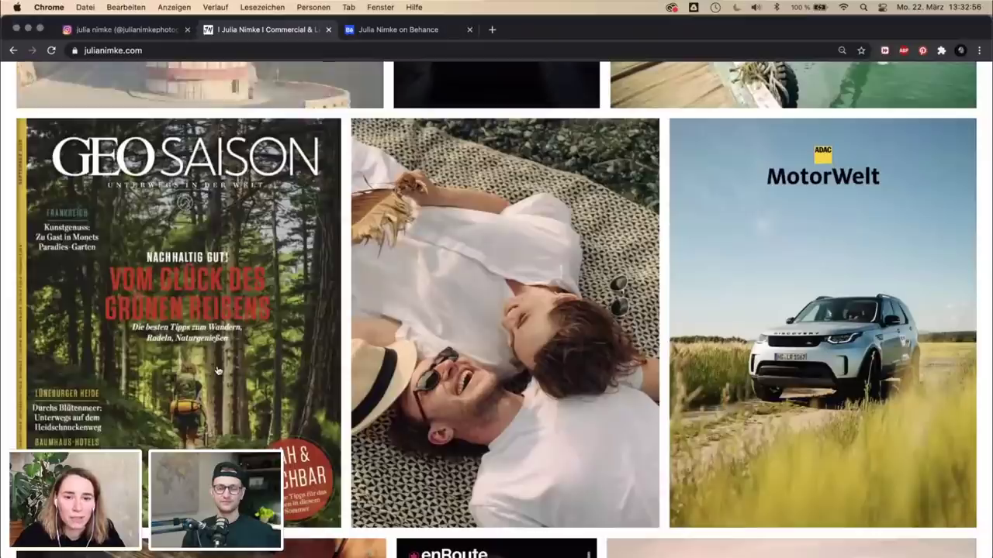
scroll(218, 371, "down", 20)
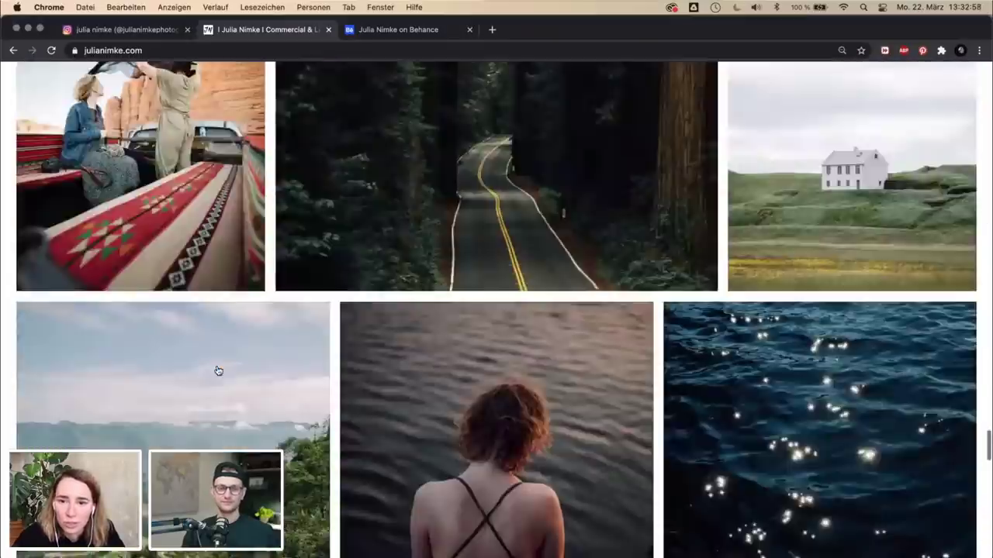
scroll(218, 371, "down", 20)
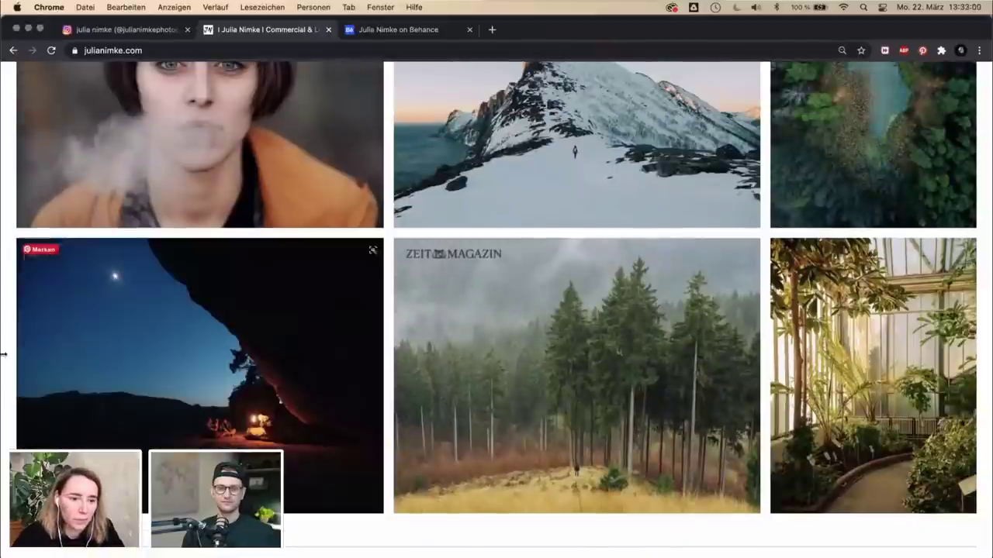
scroll(3, 354, "up", 15)
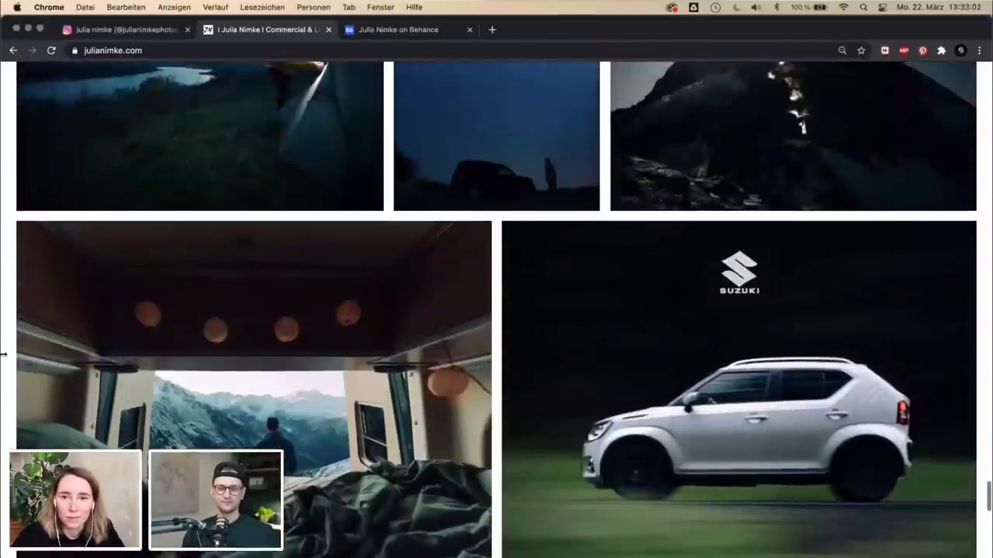
scroll(3, 355, "up", 5)
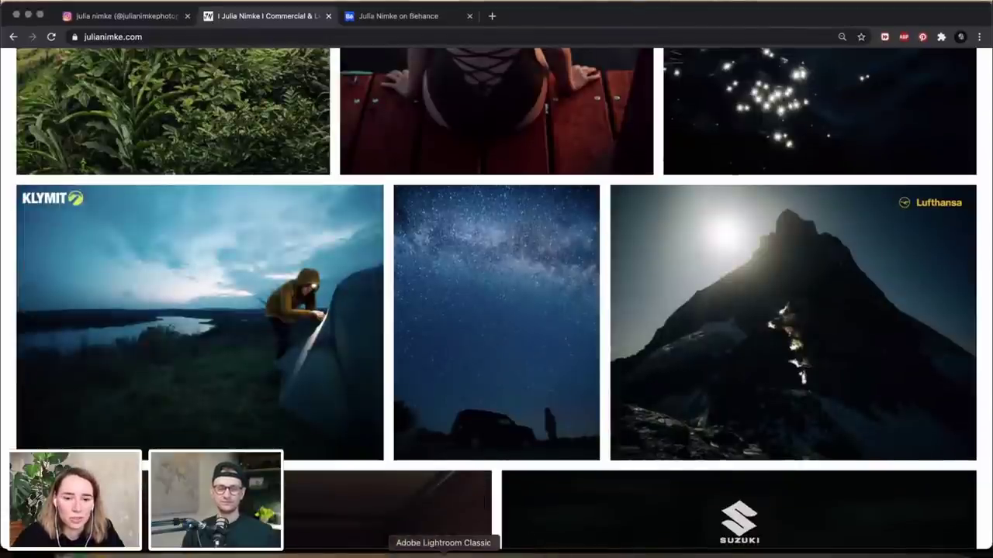
- Switch back to Lightroom Classic and set the crop aspect ratio of the mountain lake photo to 4 x 3
left_click(443, 555)
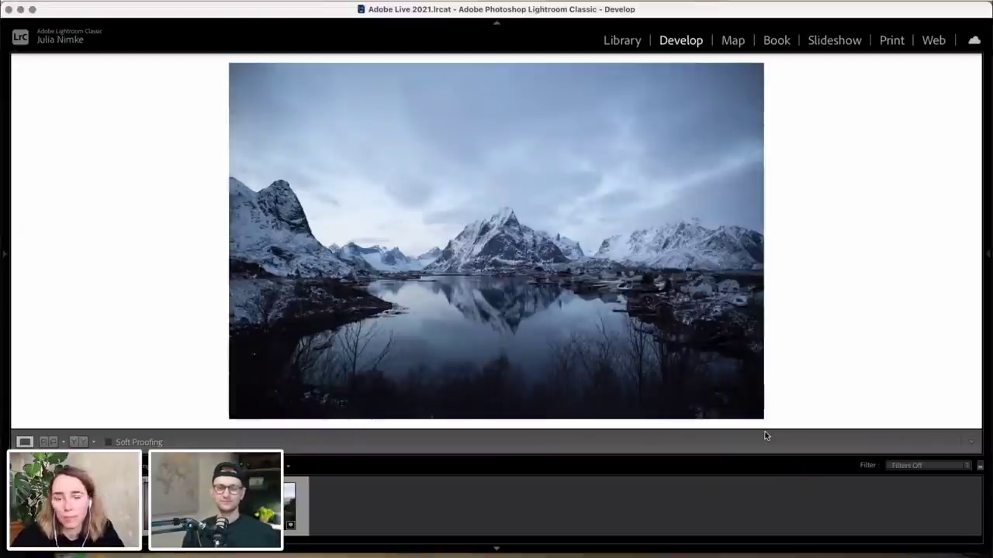
left_click(987, 256)
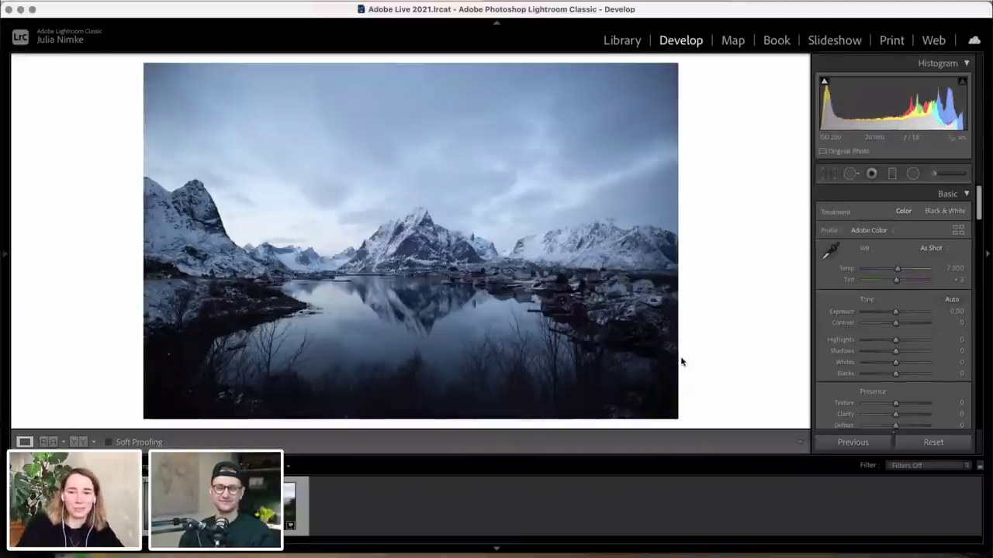
key("r")
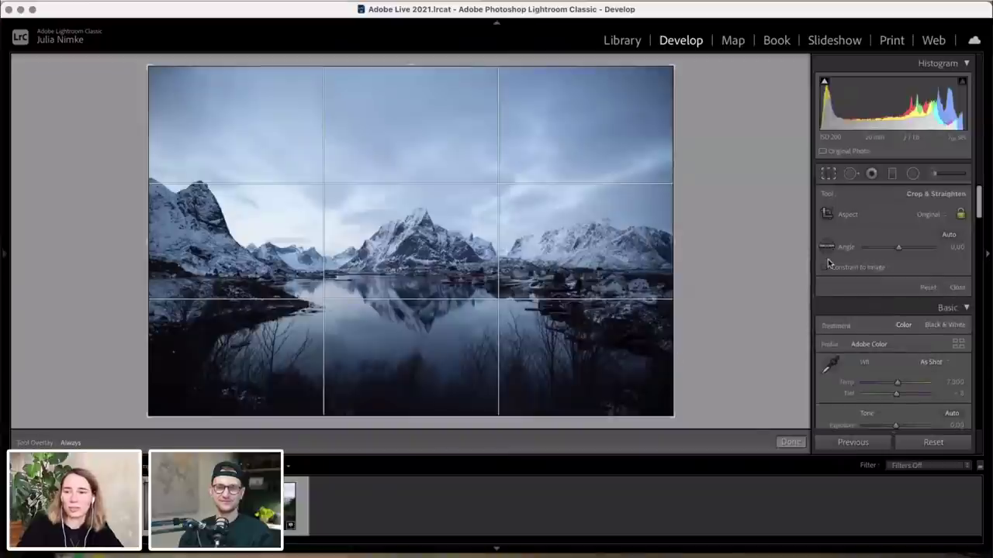
left_click(928, 219)
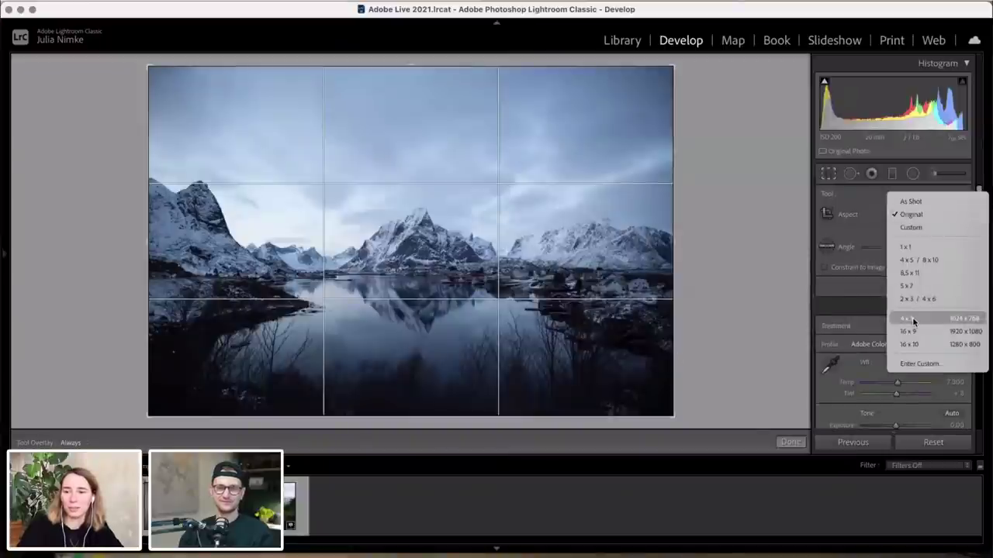
left_click(912, 317)
- Reposition the mountain lake photo within the crop frame with the surroundings blacked out, centring the main peak, and apply the crop
key("l")
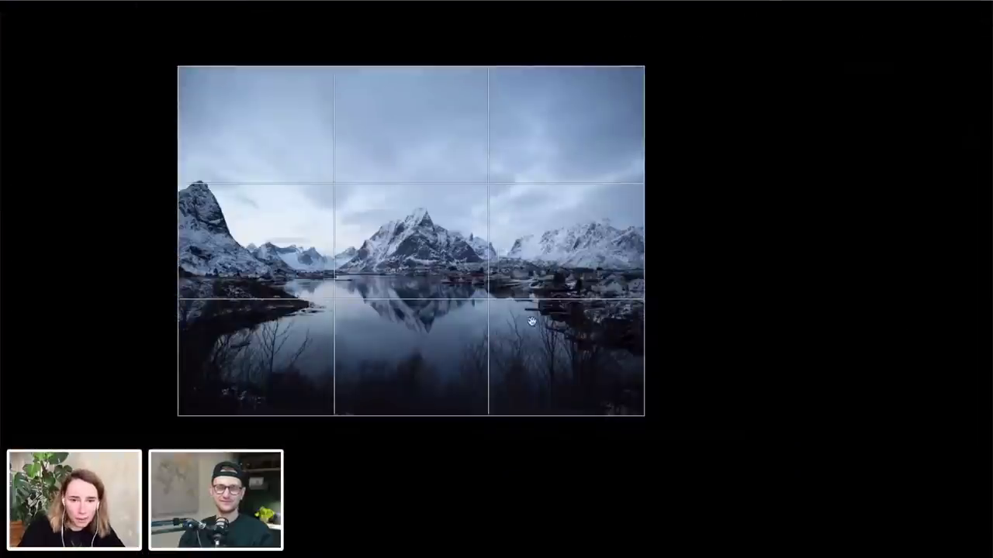
left_click_drag(511, 299, 512, 296)
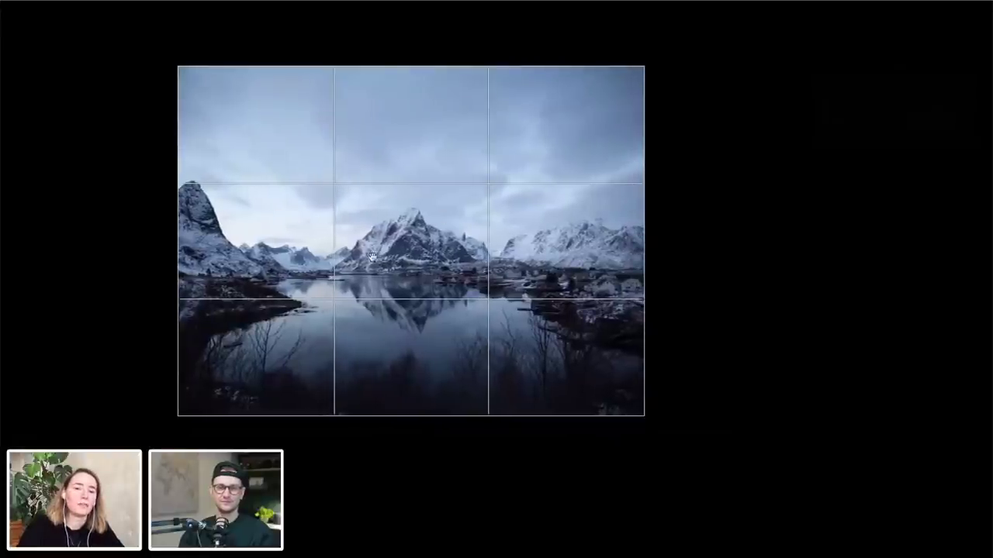
mouse_move(392, 249)
left_mouse_down()
mouse_move(404, 250)
mouse_move(397, 261)
left_mouse_up()
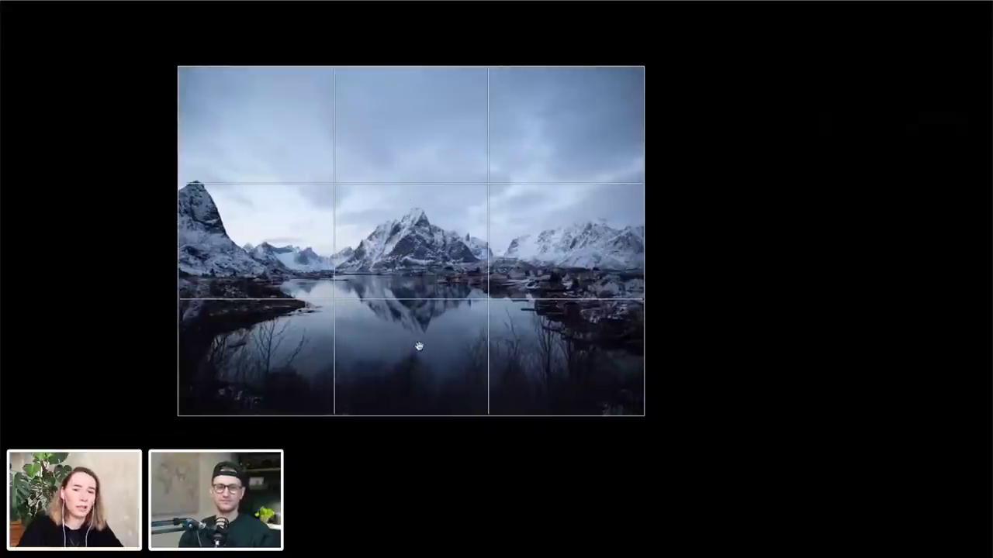
key("Return")
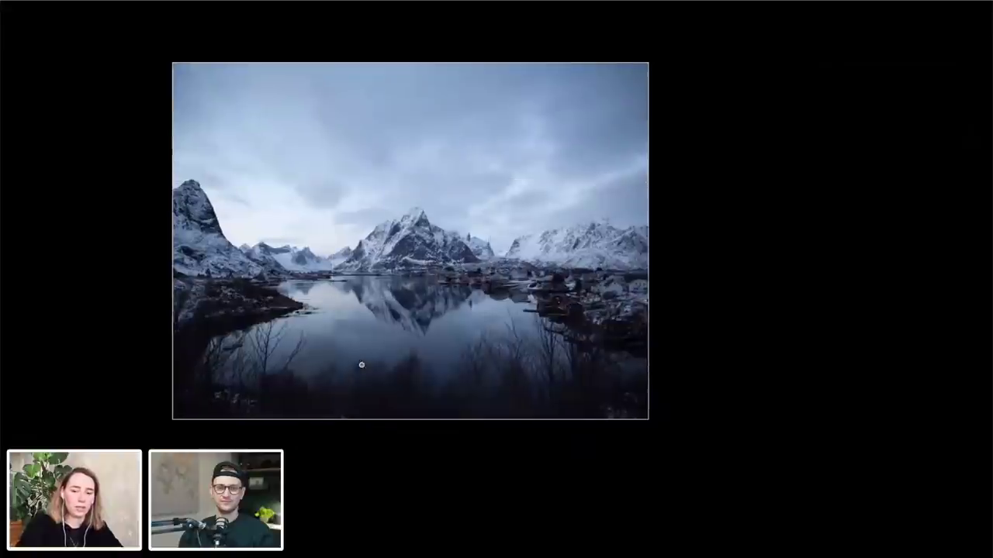
- Leave the blacked-out view and cool the mountain lake photo by setting its white balance temperature to 6.496
key("l")
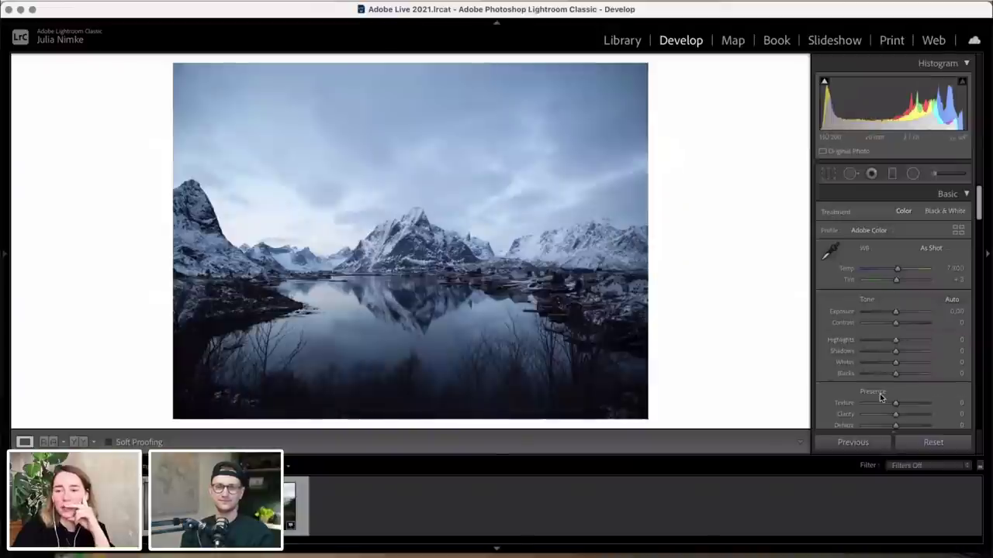
left_click(897, 270)
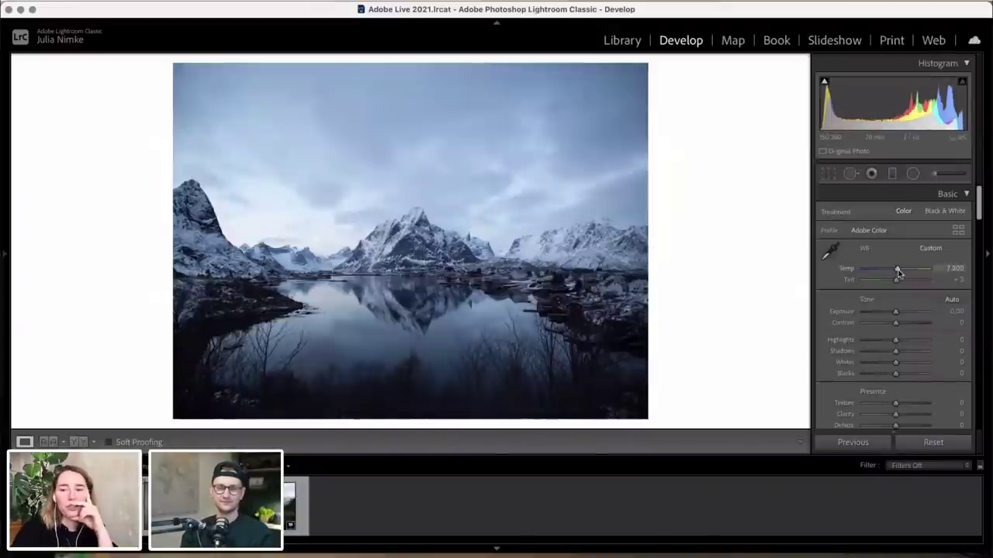
left_click_drag(897, 271, 892, 269)
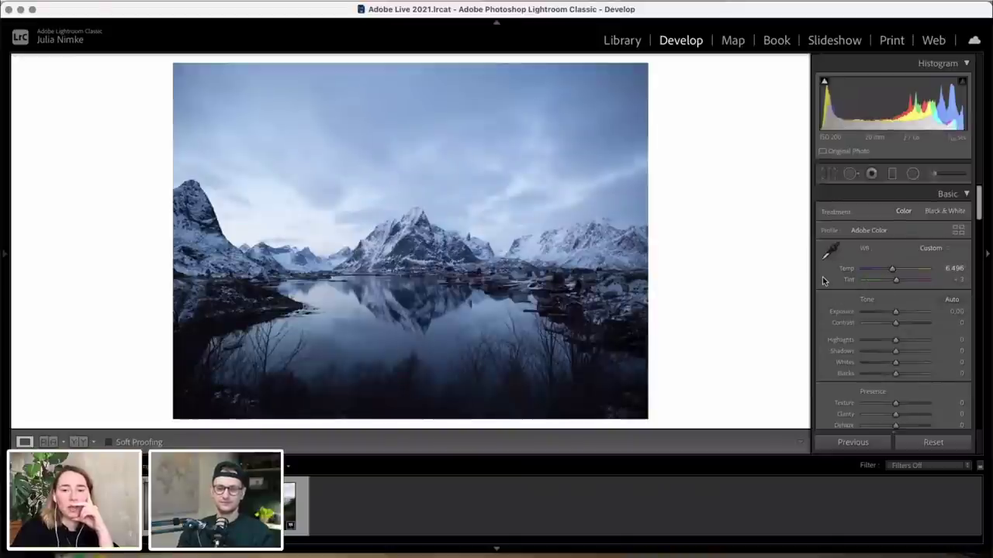
- Adjust the photo's tone with exposure +0,35, highlights -40 and shadows +23
scroll(824, 281, "down", 1)
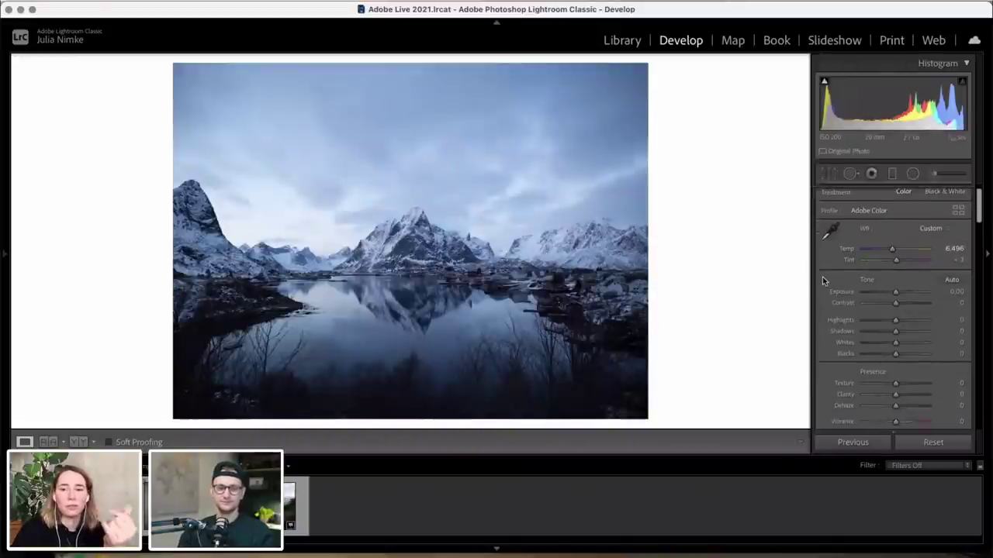
scroll(828, 312, "down", 2)
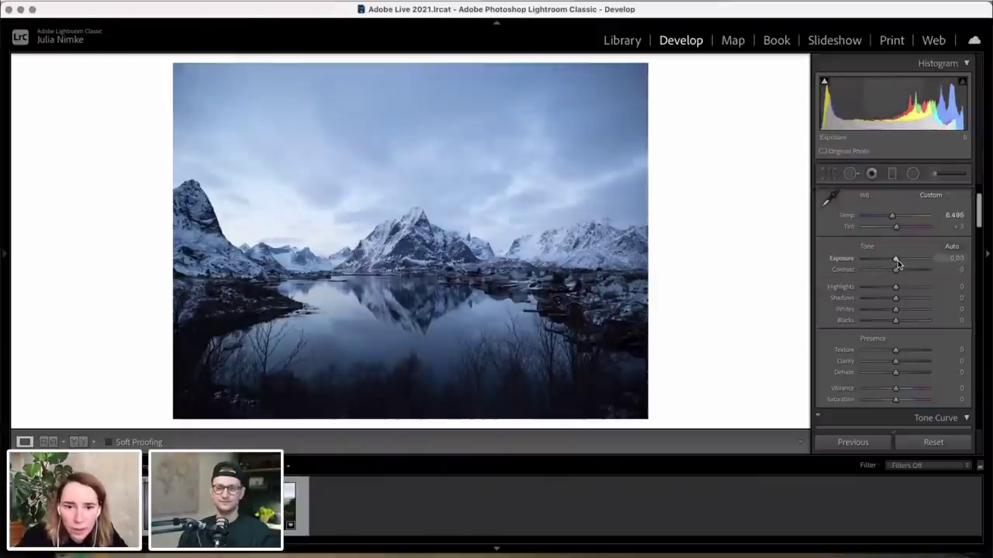
left_click_drag(897, 260, 899, 263)
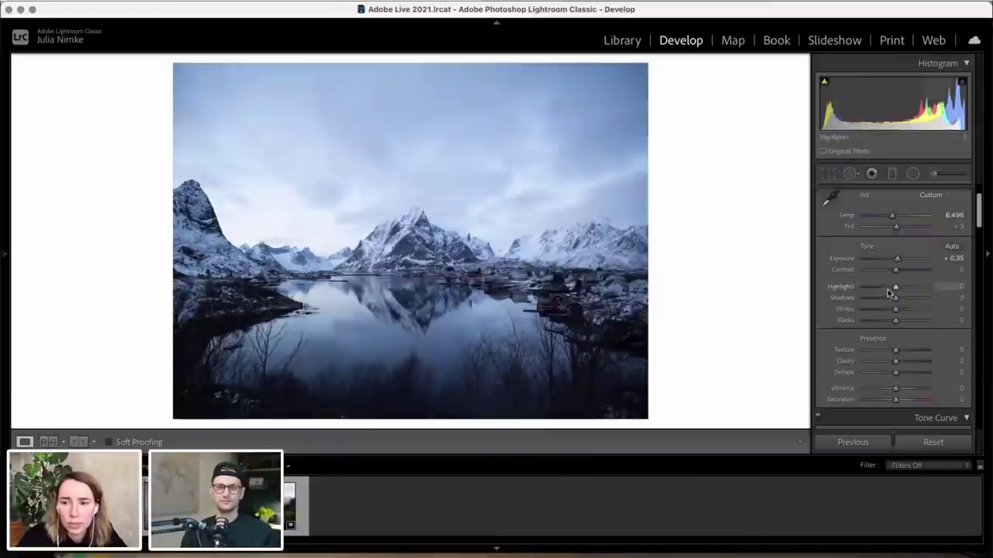
left_click_drag(888, 293, 881, 291)
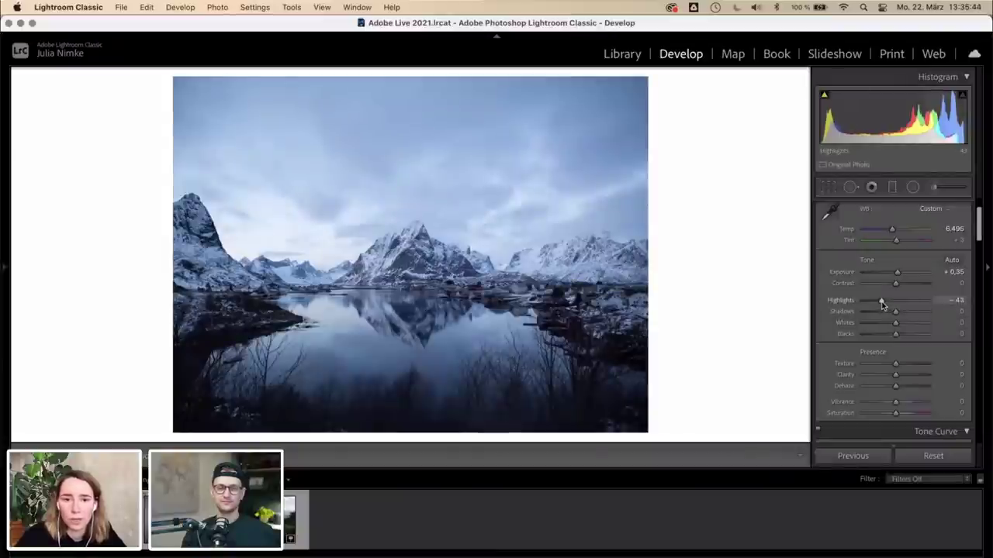
left_click_drag(881, 306, 883, 302)
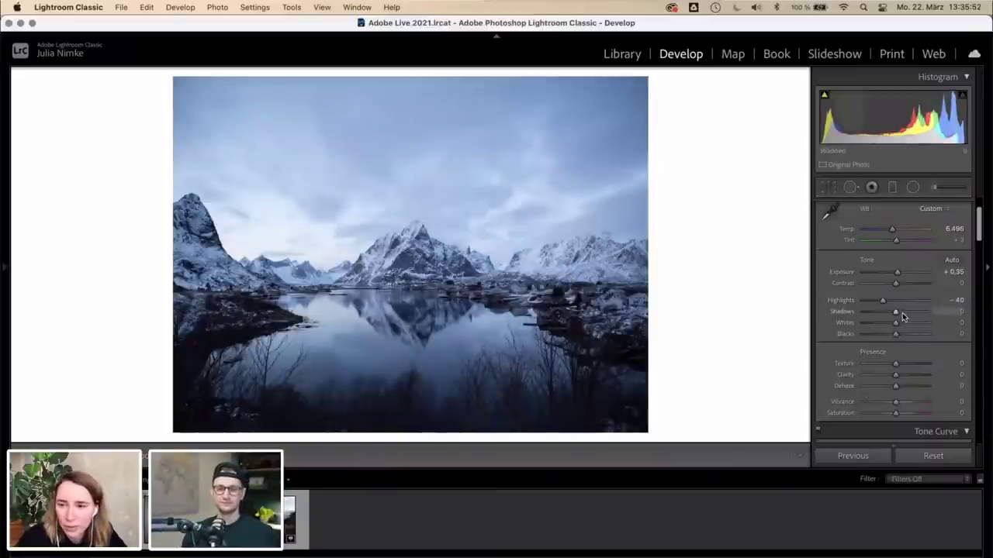
left_click_drag(896, 314, 901, 311)
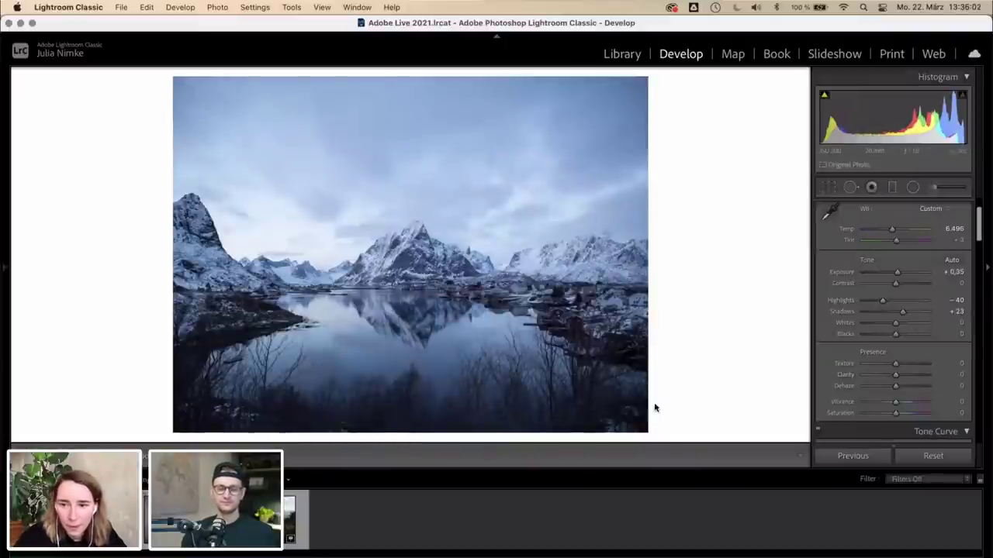
- Inspect the shoreline village and the main snowy peak at close zoom, and return to the whole photo
scroll(892, 332, "down", 3)
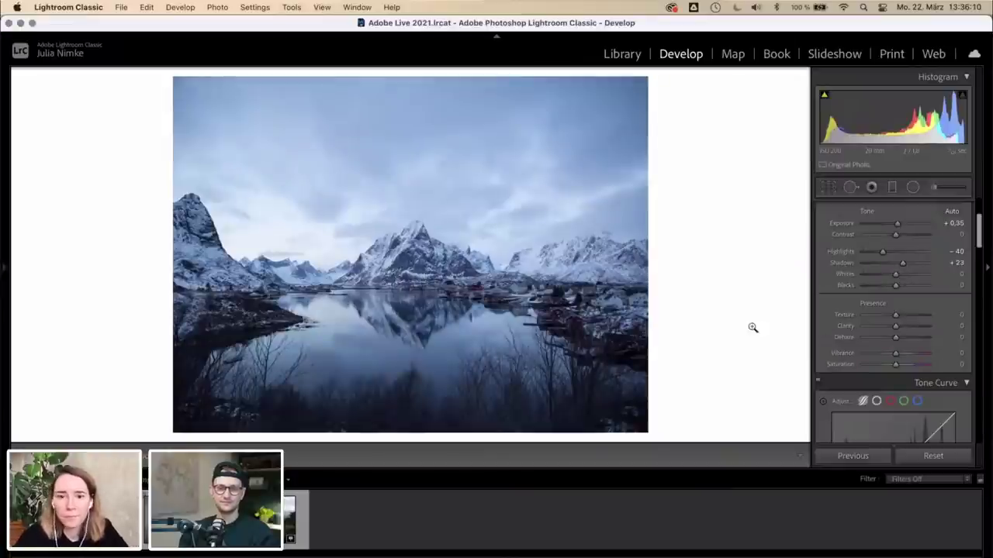
left_click(408, 328)
left_click(473, 365)
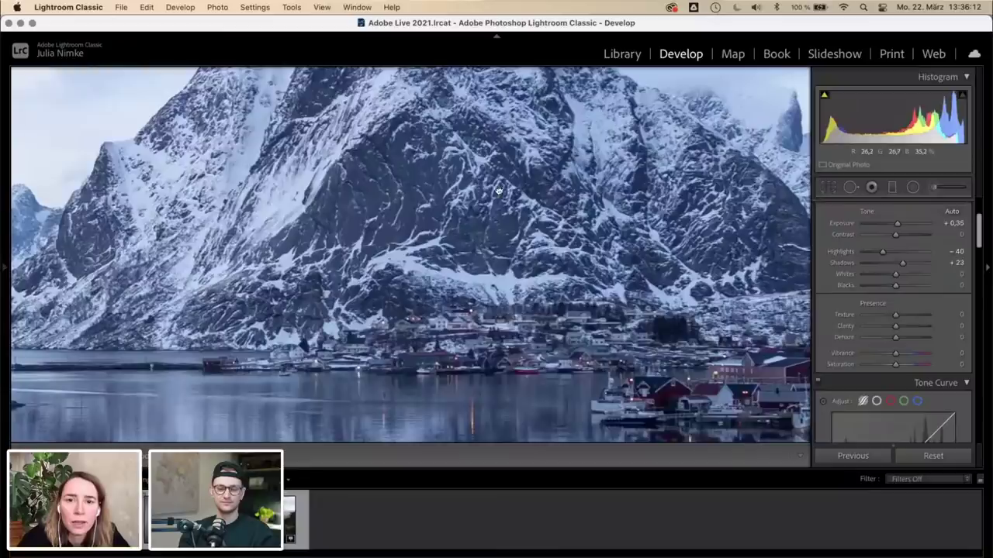
left_click(565, 212)
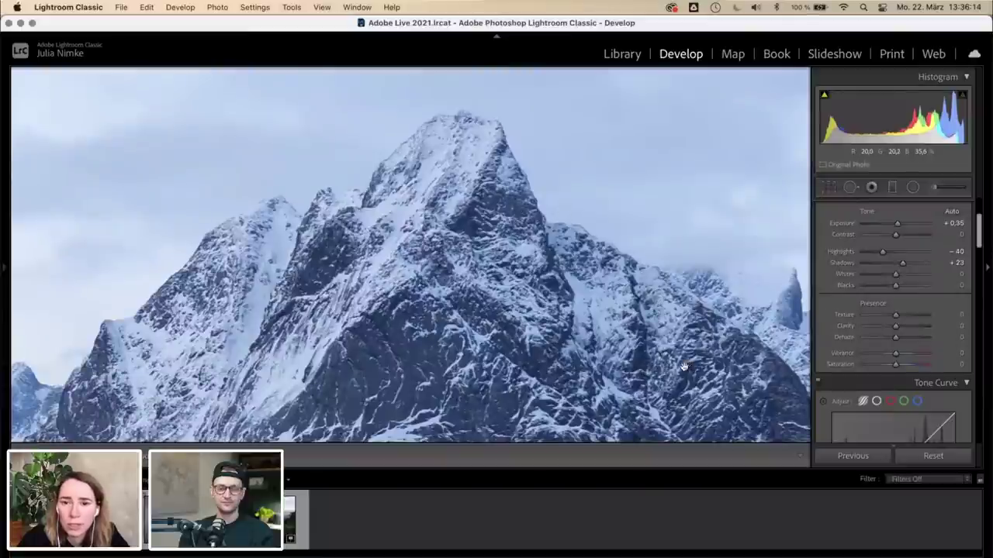
left_click(432, 297)
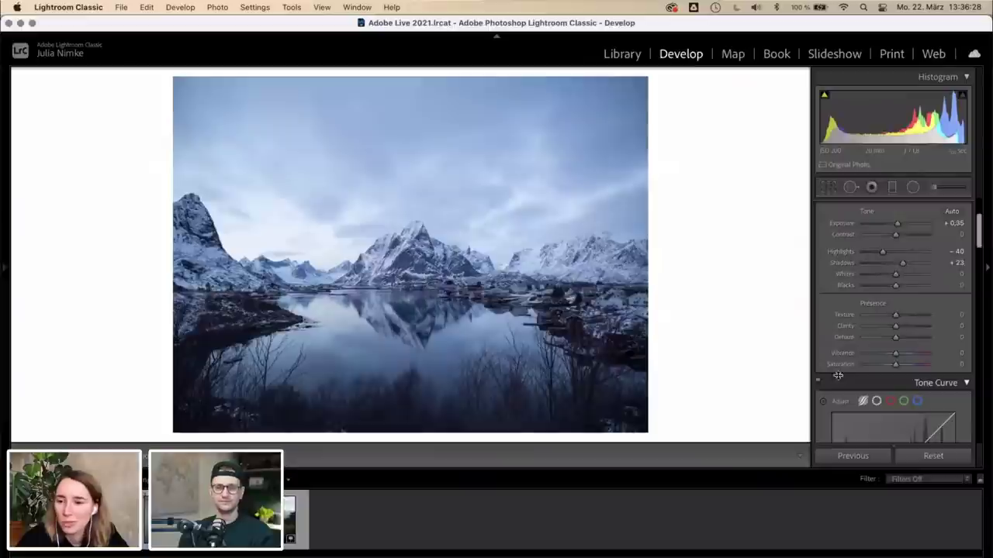
- Shift the hue of the lake's colours with the targeted adjustment tool to Blue -8 and Purple -4
scroll(839, 379, "down", 5)
scroll(838, 377, "down", 5)
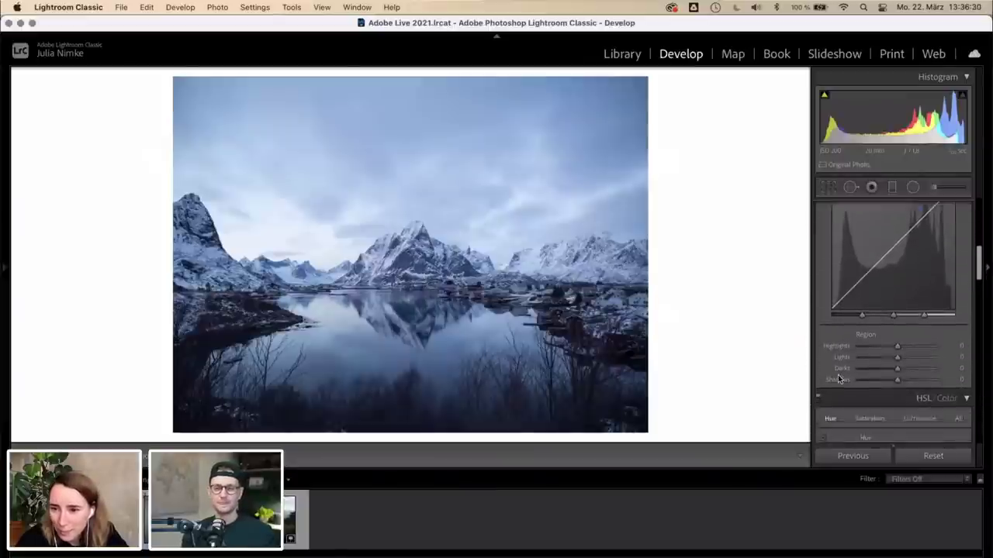
scroll(838, 378, "down", 3)
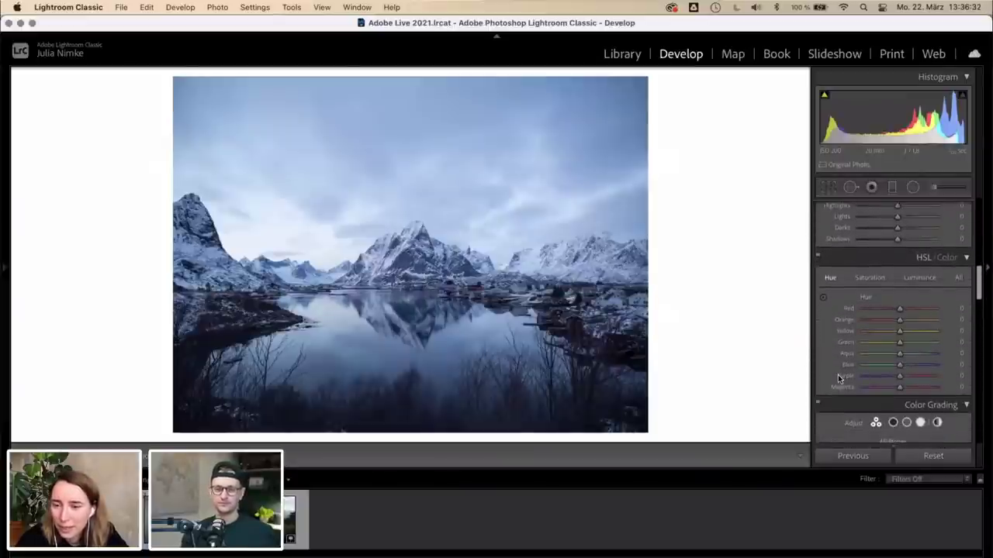
left_click(823, 299)
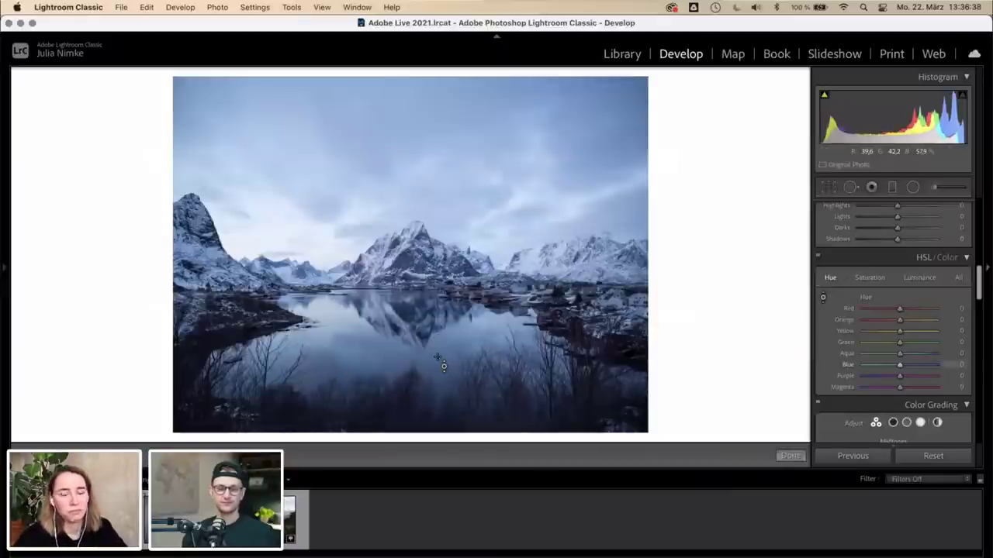
left_click_drag(440, 363, 441, 376)
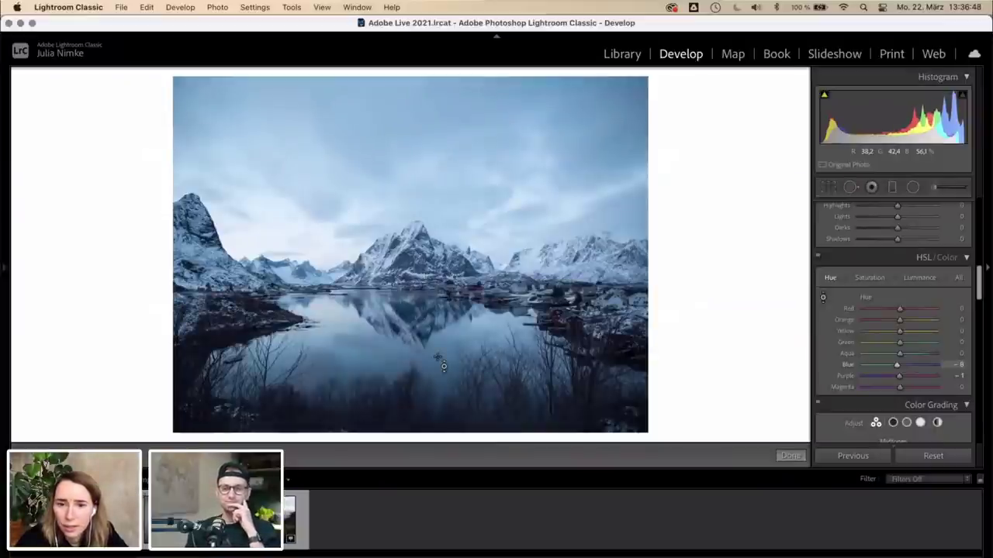
mouse_move(441, 379)
left_mouse_down()
mouse_move(440, 442)
mouse_move(440, 341)
mouse_move(441, 376)
left_mouse_up()
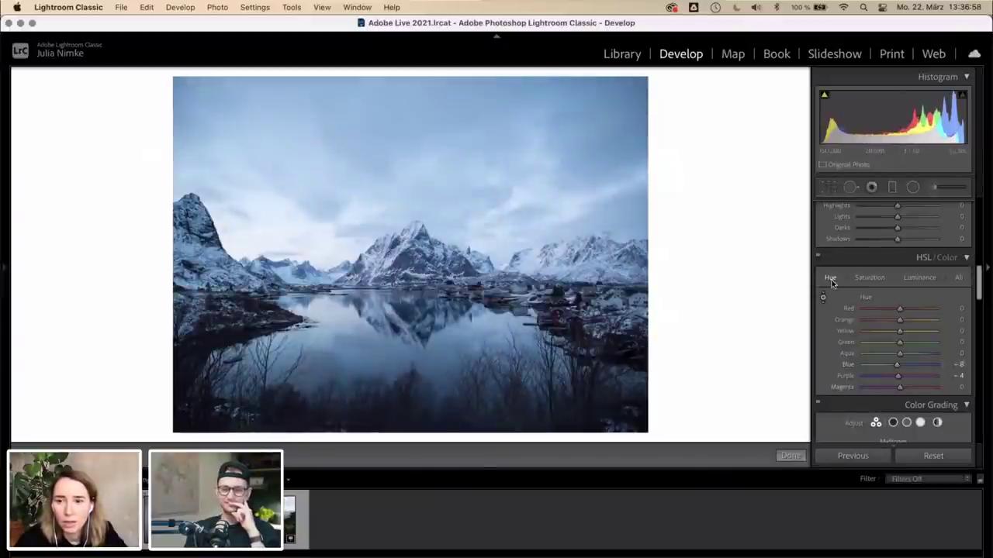
- Compare the photo with and without the HSL adjustments, leaving them enabled
left_click(818, 258)
left_click(818, 259)
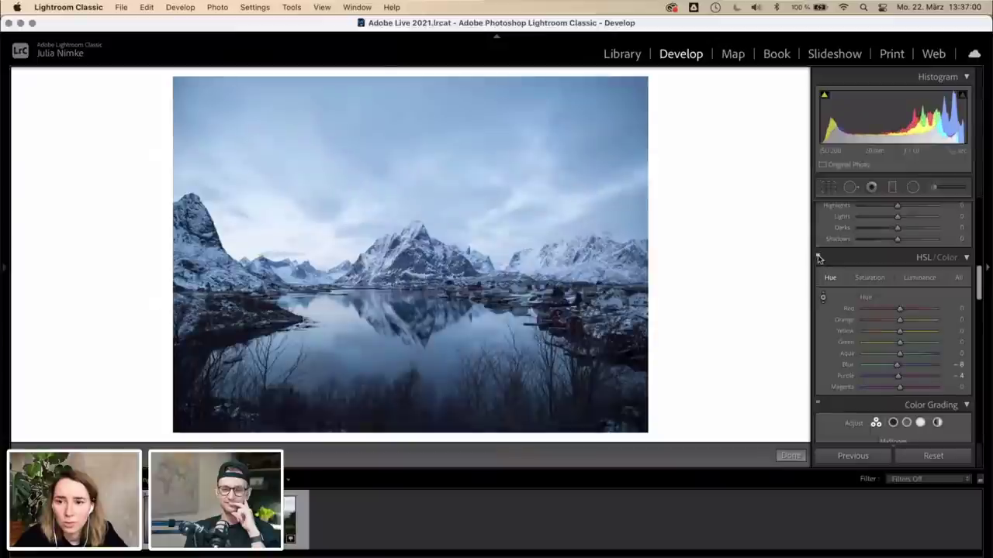
left_click(818, 258)
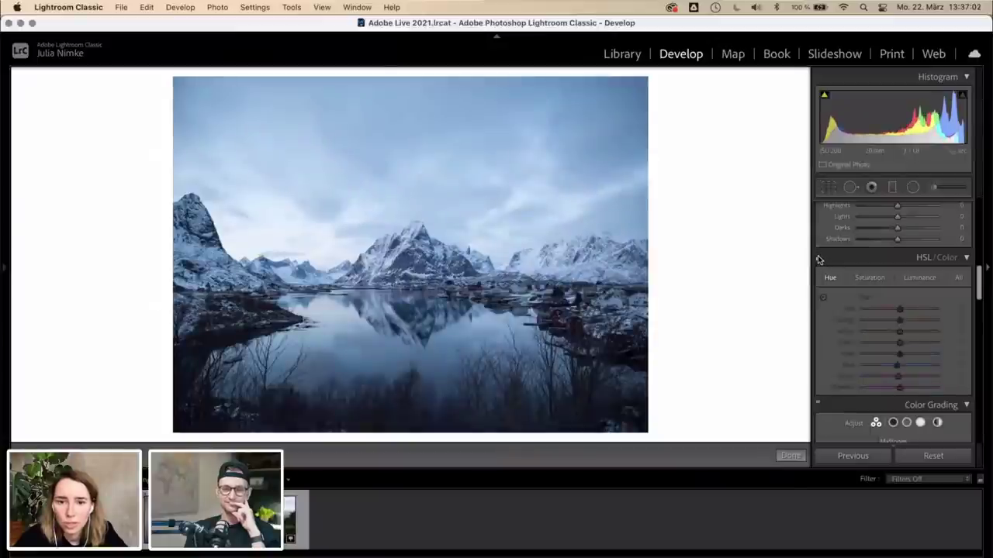
left_click(817, 258)
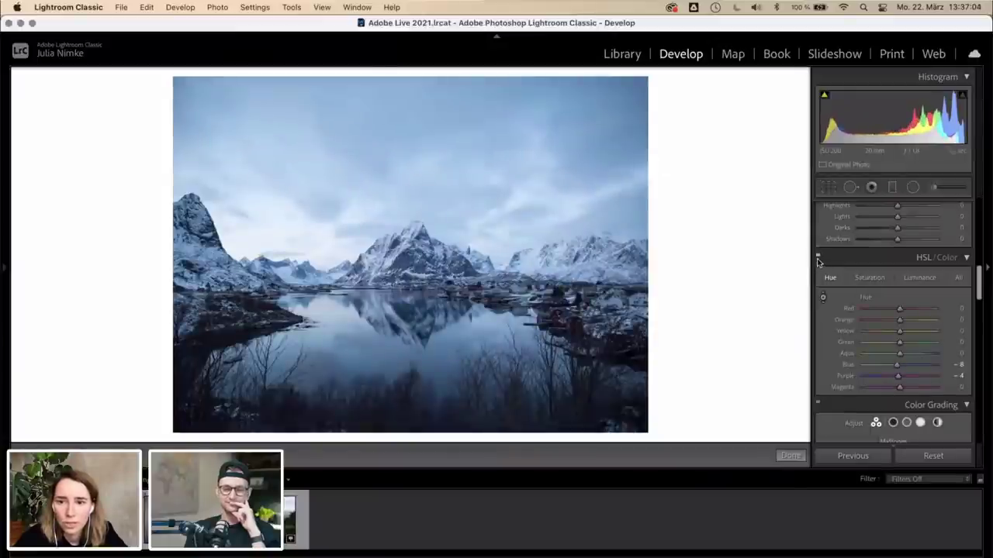
left_click(817, 259)
left_click(817, 259)
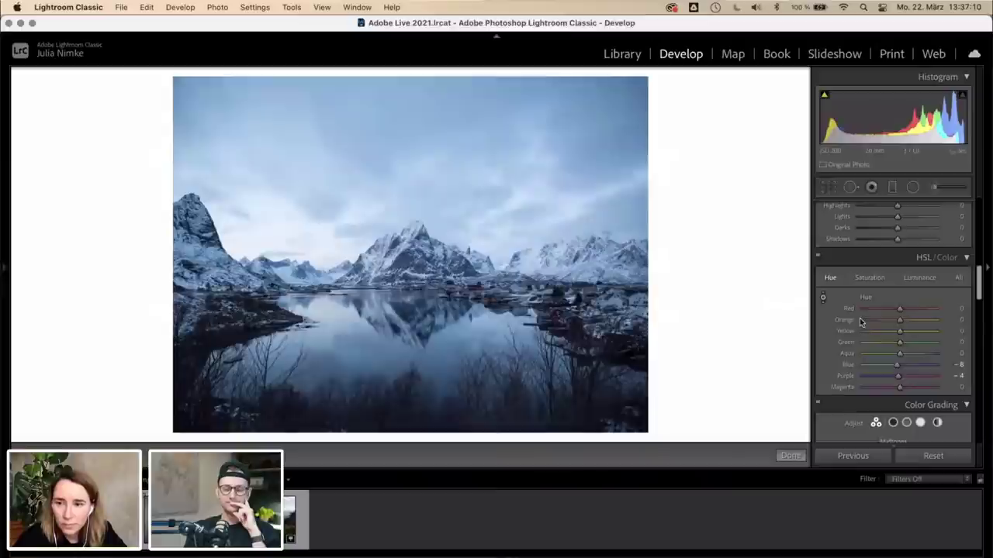
- Brighten the lake's blue tones with the targeted luminance adjustment to Blue +12 and Purple +1
left_click(917, 278)
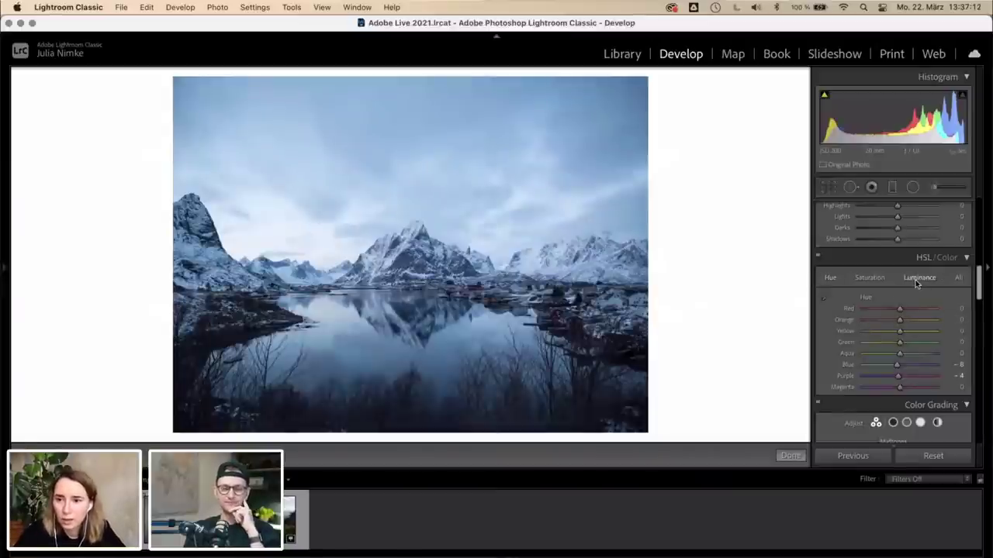
left_click(823, 297)
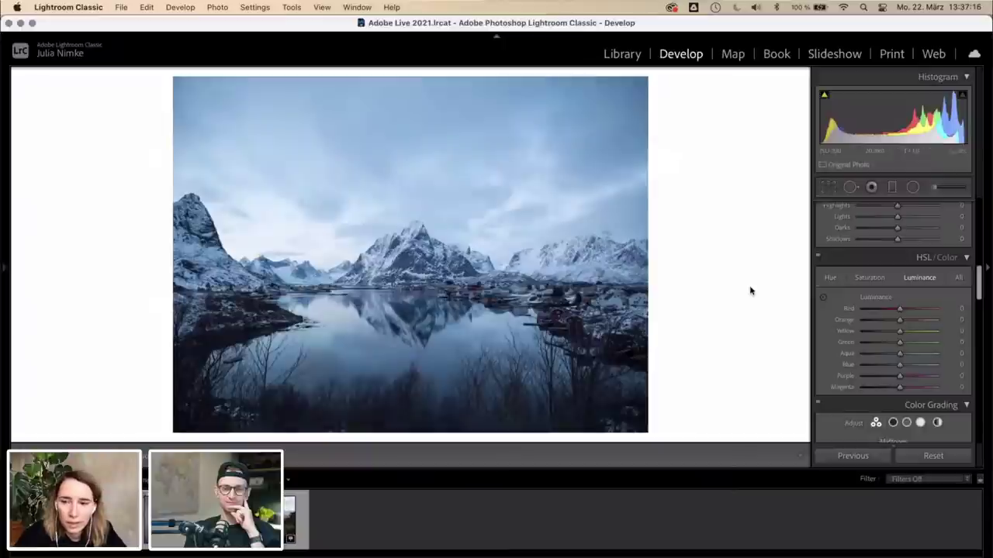
left_click(823, 297)
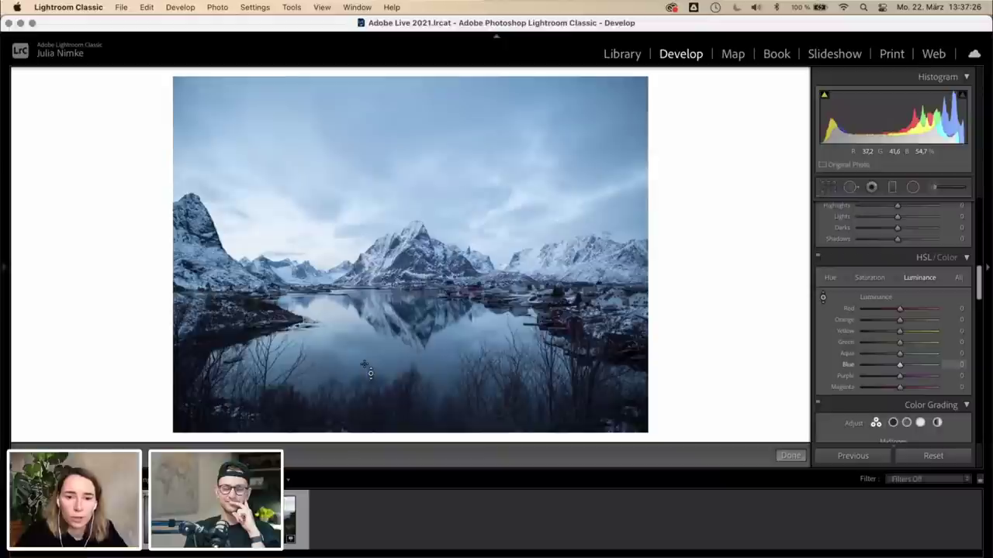
mouse_move(370, 374)
left_mouse_down()
mouse_move(370, 351)
mouse_move(370, 387)
mouse_move(377, 358)
left_mouse_up()
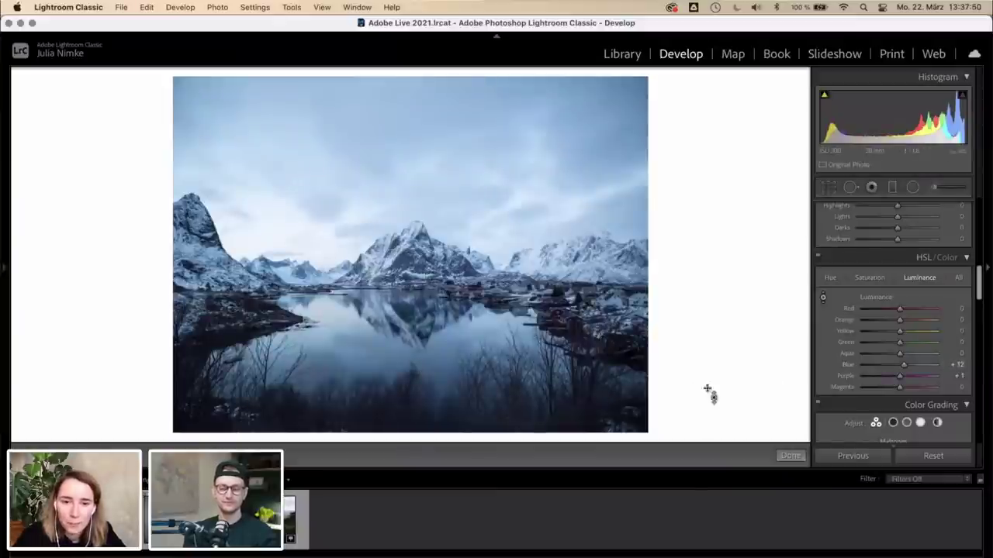
- Tint the shadows blue in Color Grading with hue 236 and saturation 31
scroll(838, 404, "down", 5)
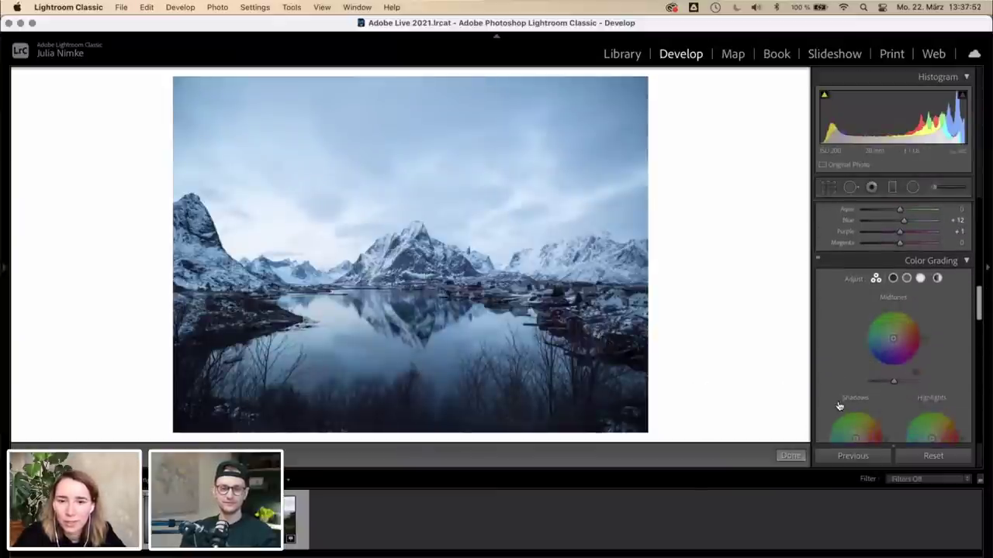
scroll(837, 402, "down", 3)
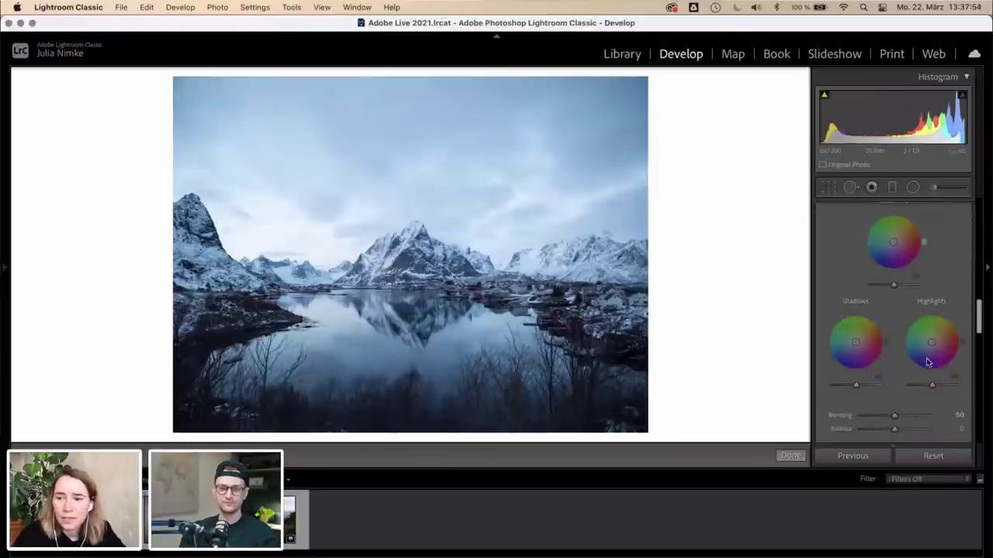
scroll(843, 282, "up", 2)
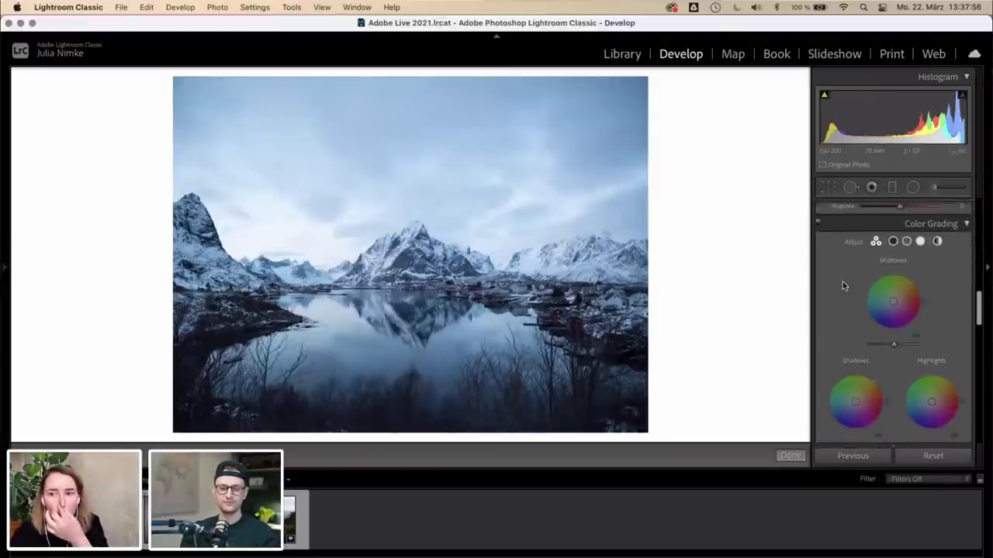
scroll(843, 285, "down", 1)
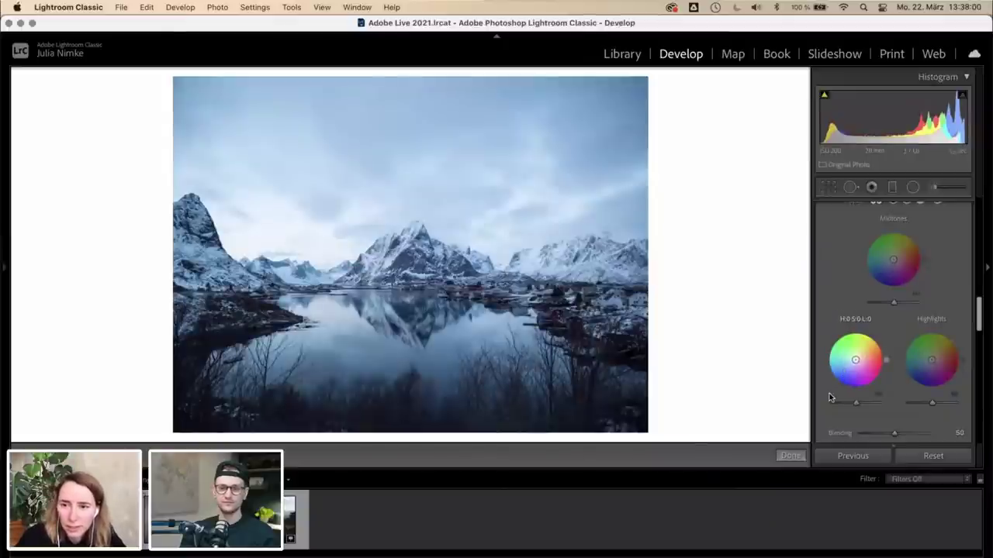
scroll(830, 398, "down", 2)
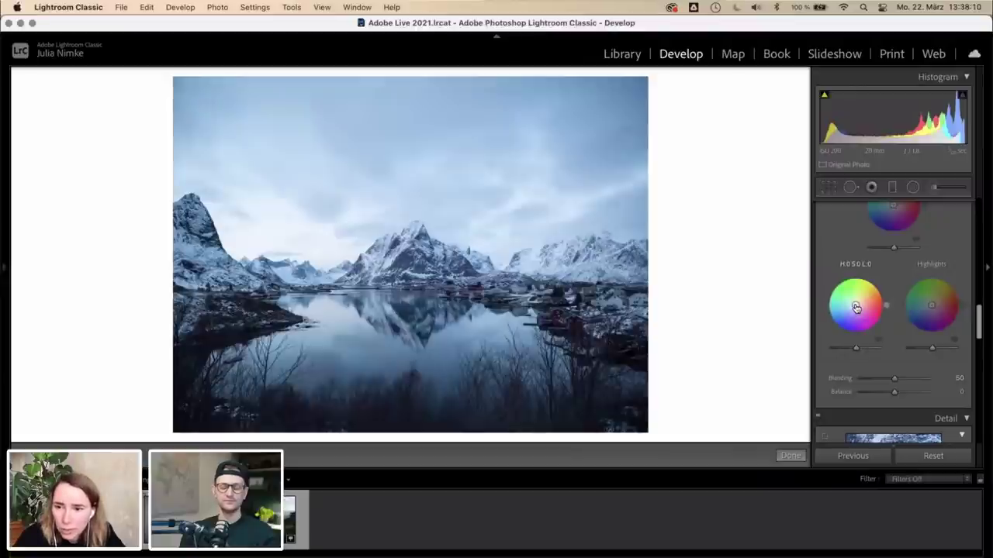
mouse_move(855, 308)
left_mouse_down()
mouse_move(842, 328)
mouse_move(827, 298)
mouse_move(836, 325)
mouse_move(851, 310)
left_mouse_up()
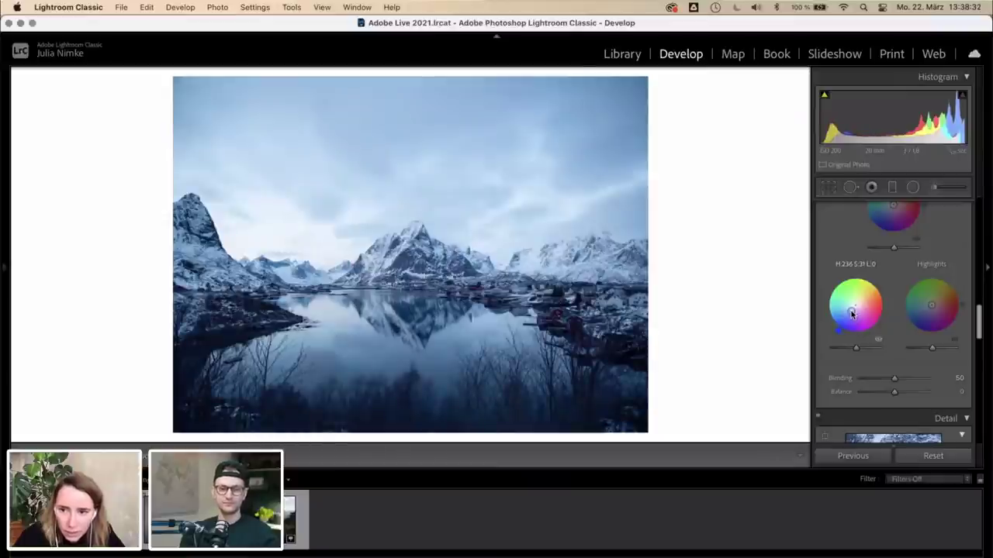
- Compare the photo with and without the Color Grading adjustment, leaving it enabled
scroll(835, 271, "up", 1)
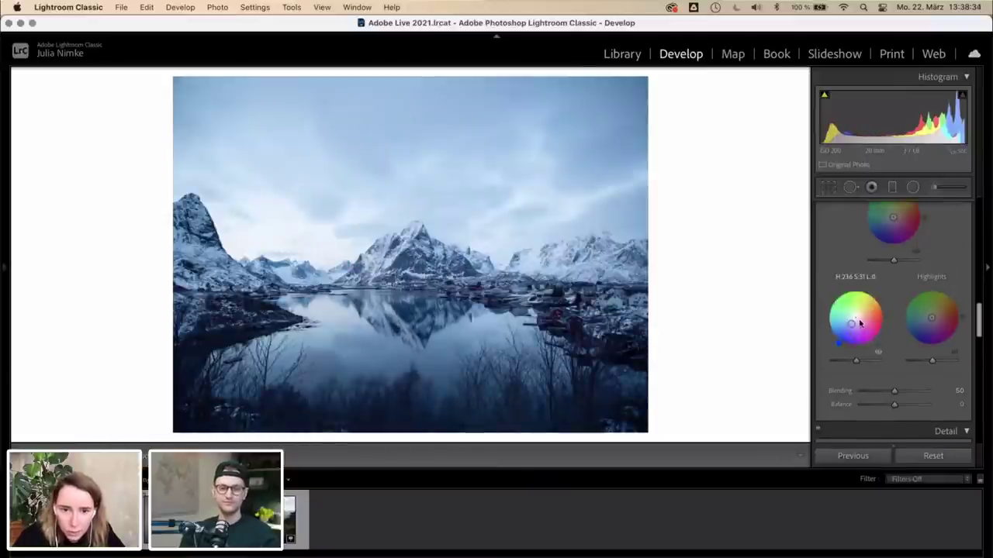
scroll(822, 285, "up", 5)
scroll(822, 285, "up", 1)
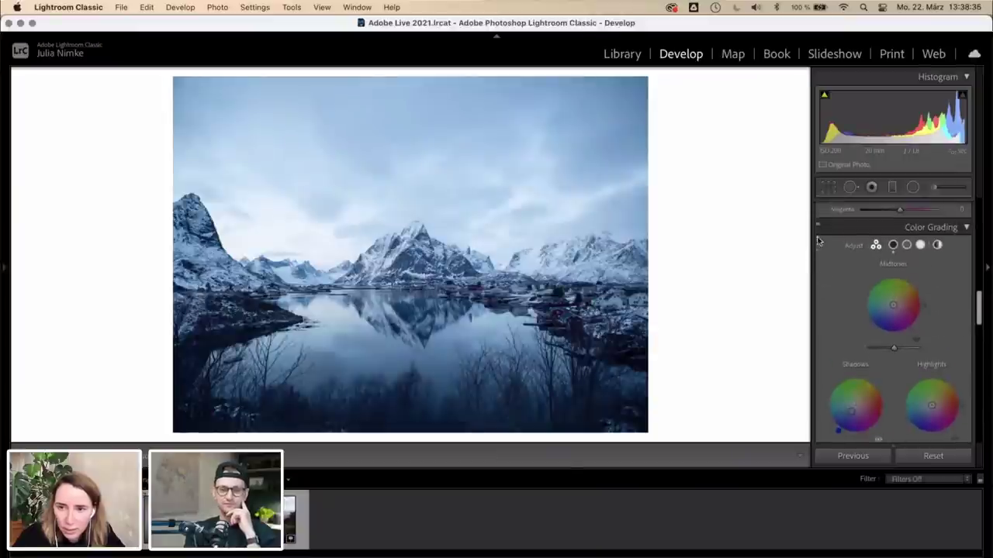
left_click(818, 228)
left_click(818, 228)
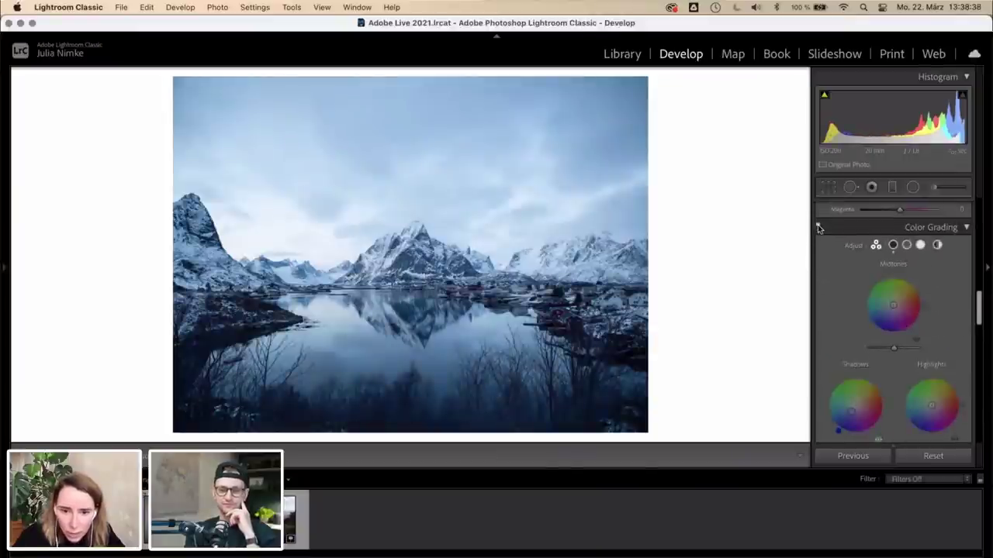
- Turn the Color Grading effect off and on once more to recheck its influence on the lake photo
left_click(818, 228)
left_click(818, 228)
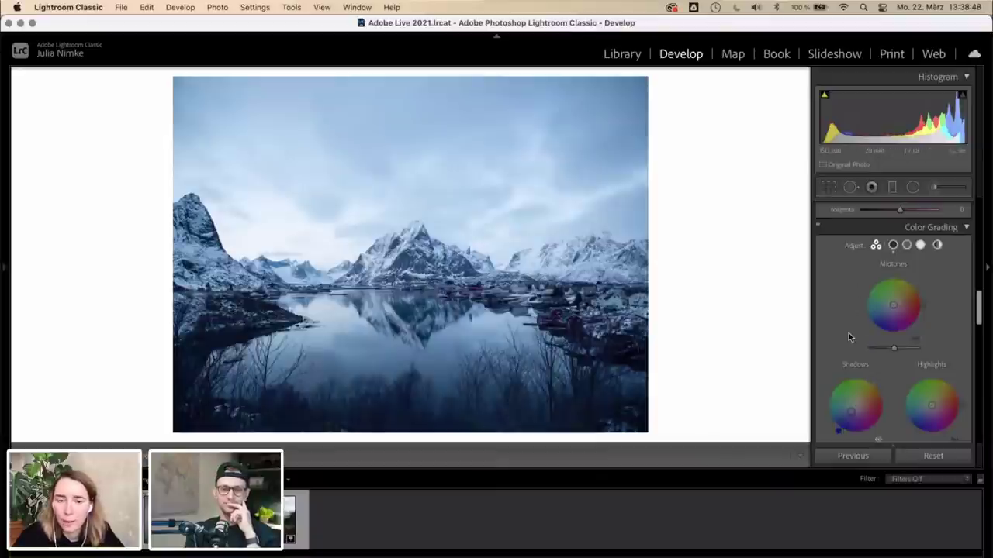
- Compare the lake photo with and without the lens profile correction several times, leaving the correction disabled
scroll(849, 333, "down", 10)
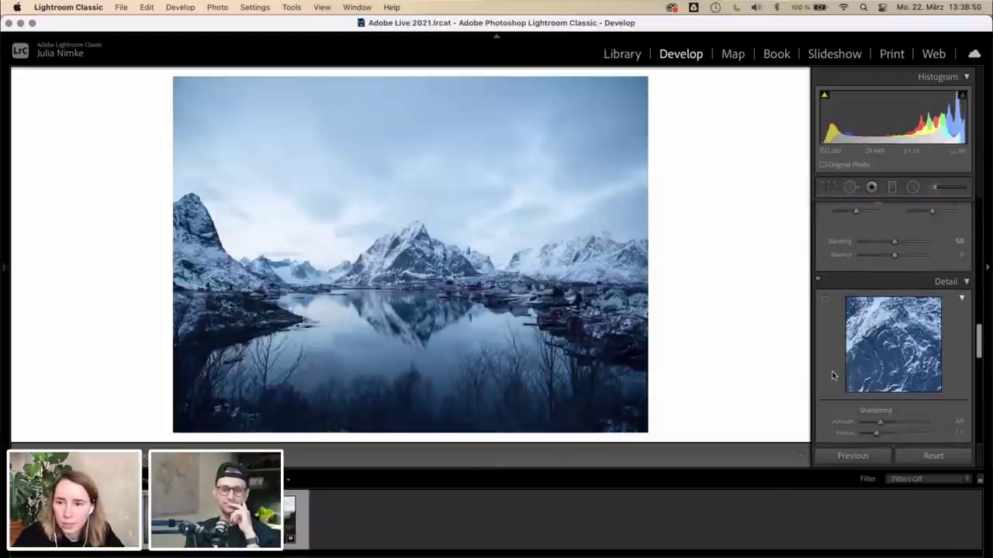
scroll(832, 376, "down", 8)
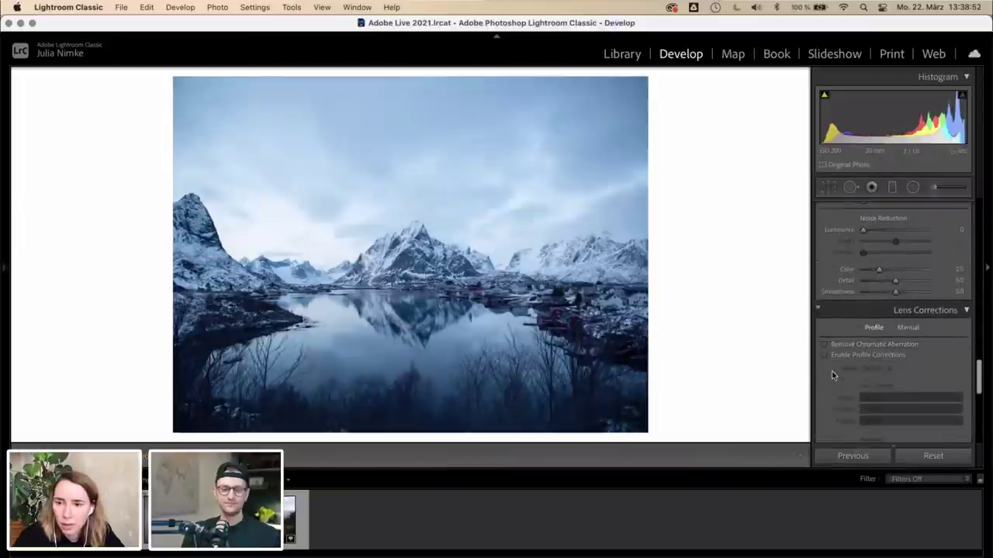
scroll(831, 375, "down", 3)
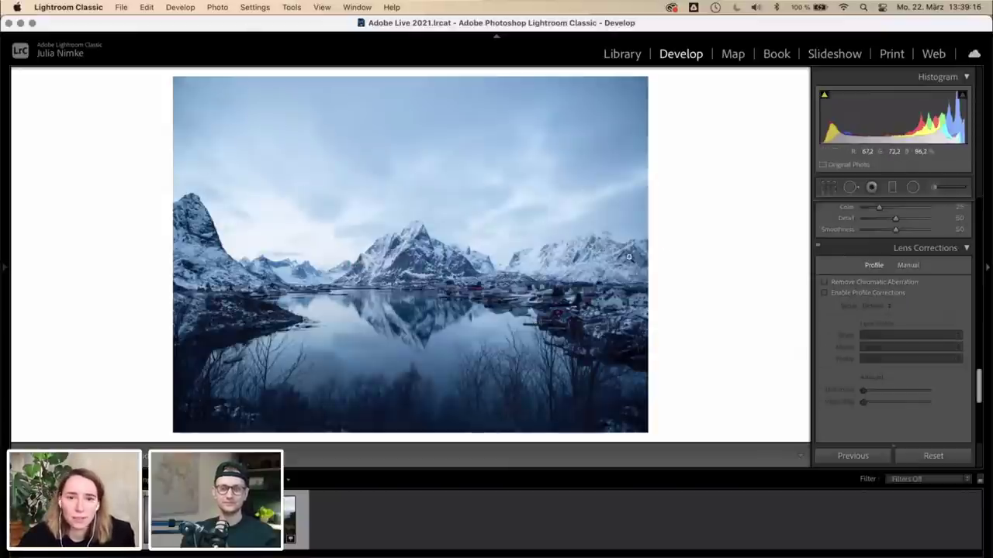
left_click(825, 294)
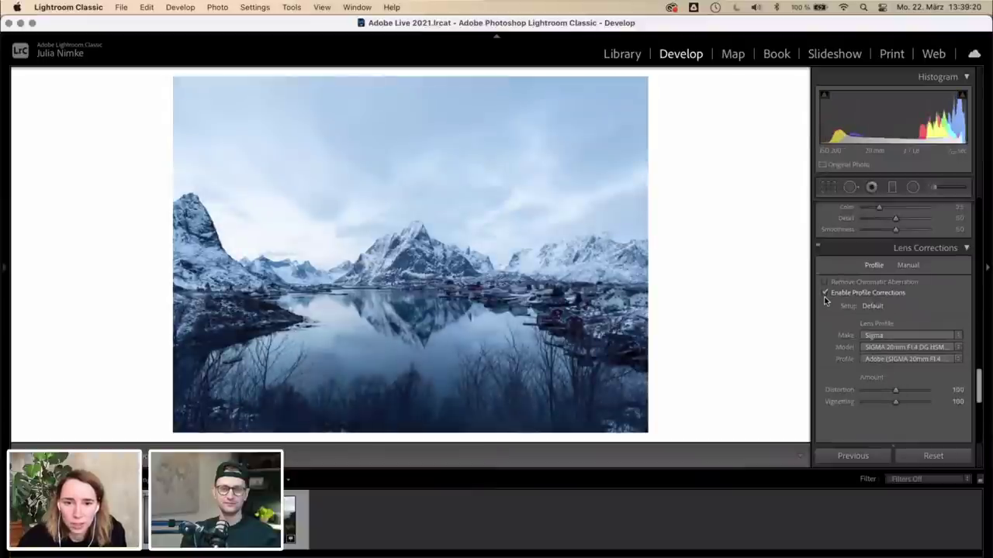
left_click(825, 294)
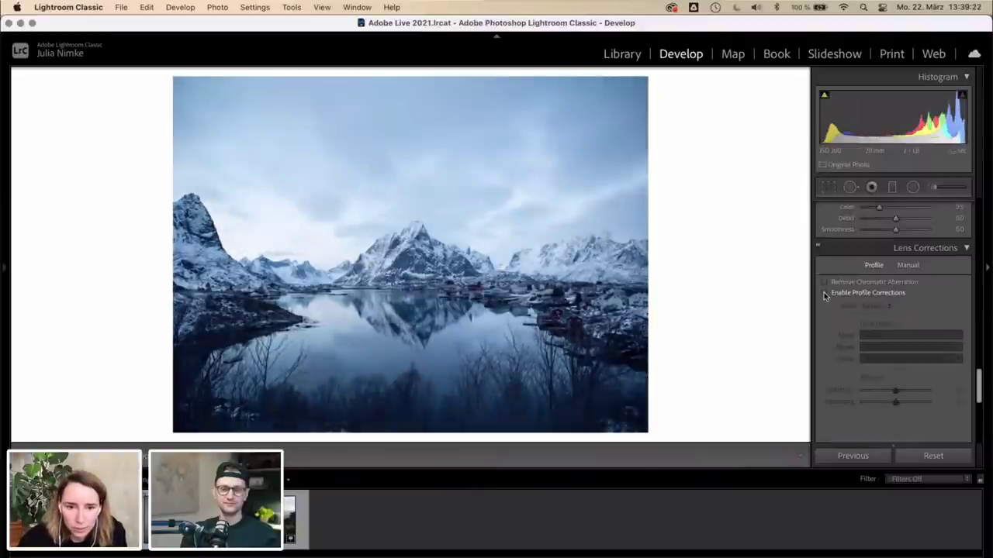
left_click(825, 294)
left_click(825, 294)
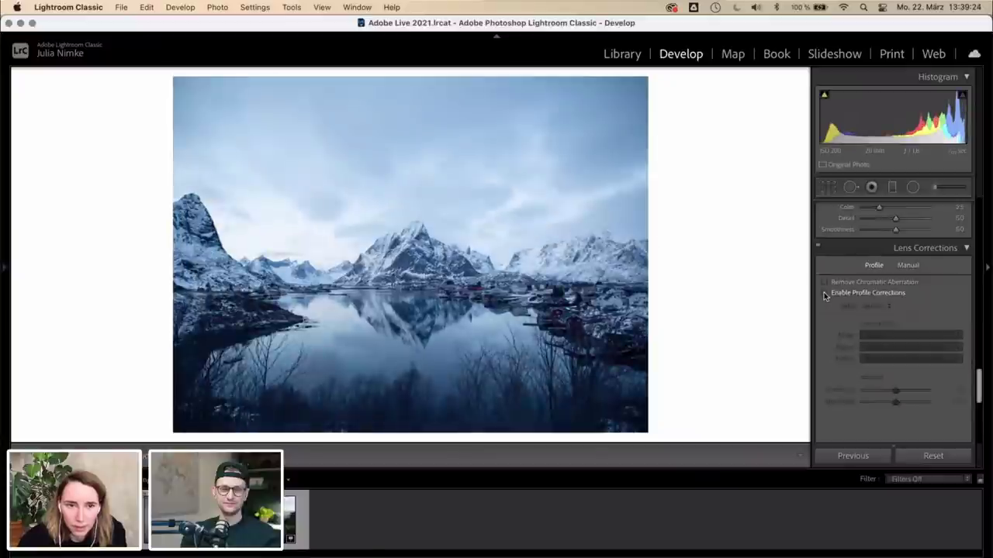
left_click(825, 294)
left_click(826, 294)
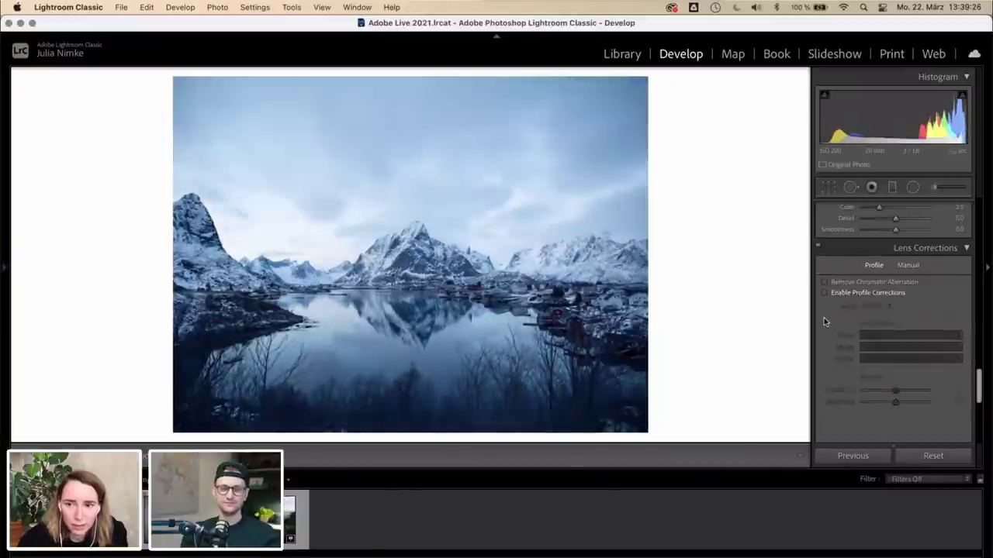
left_click(825, 294)
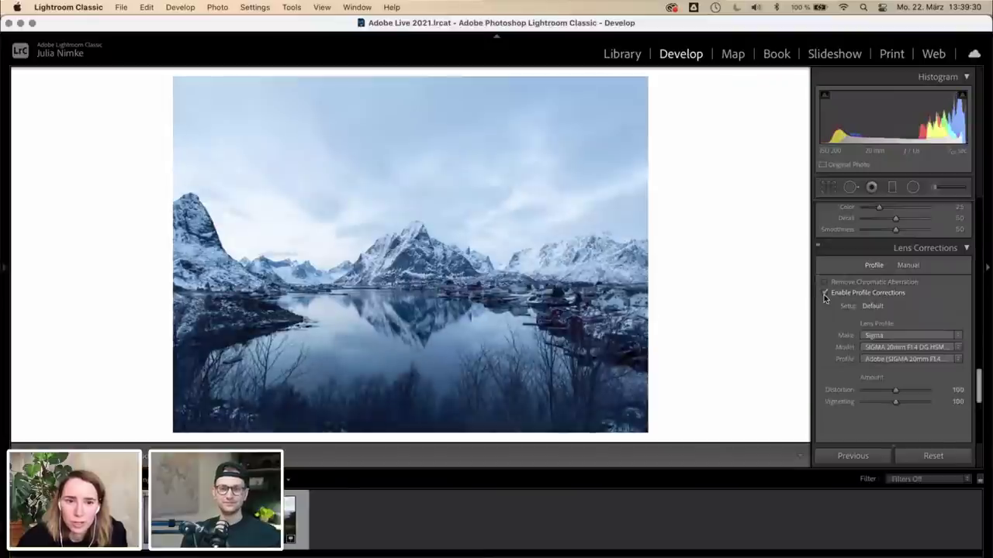
left_click(826, 294)
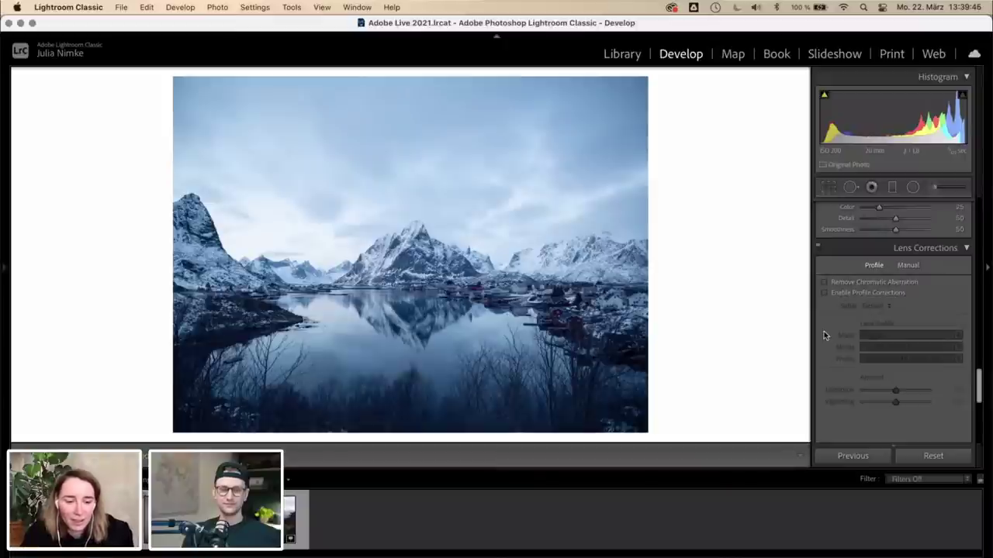
- Examine the shoreline village and its reflections up close, and return to the whole photo
scroll(824, 332, "down", 5)
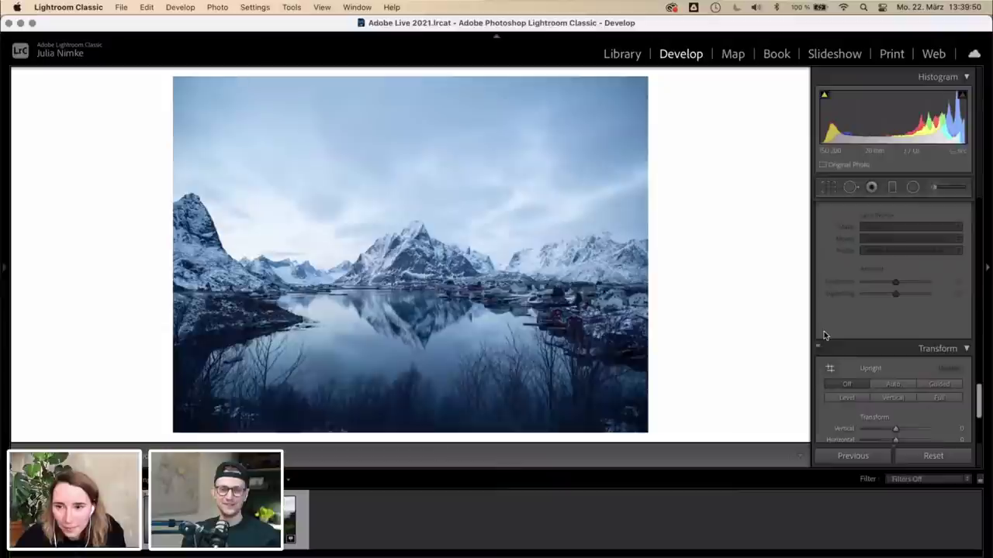
left_click(467, 291)
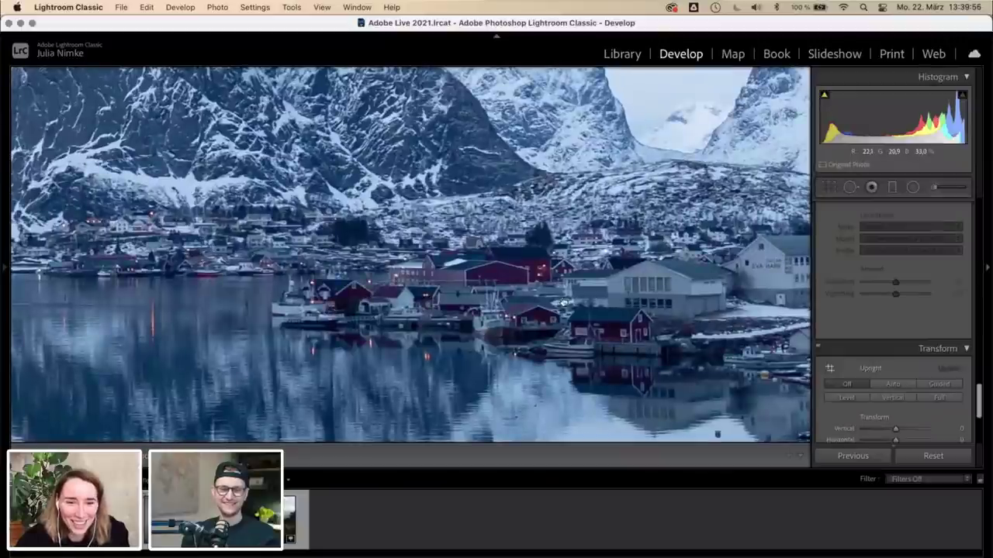
left_click_drag(509, 301, 573, 303)
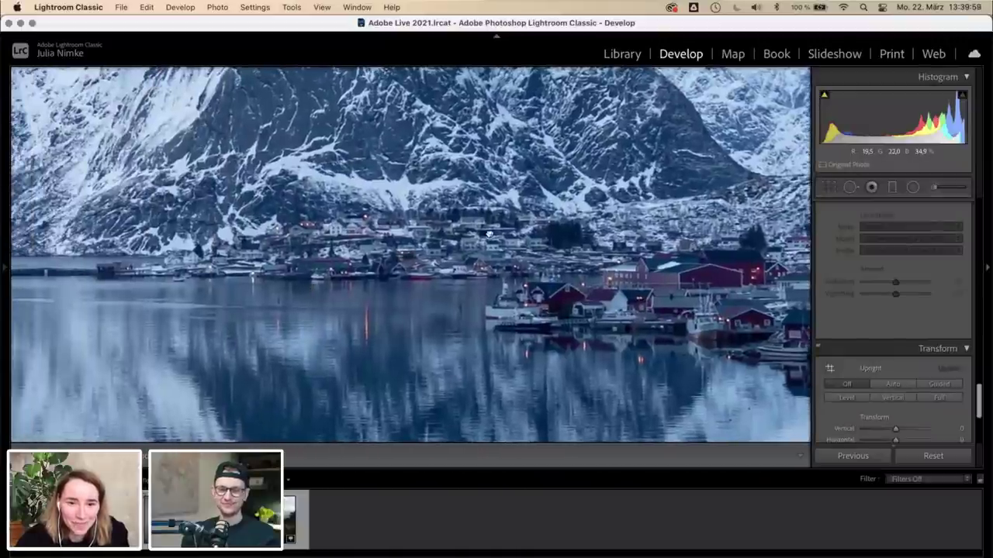
left_click_drag(489, 232, 503, 195)
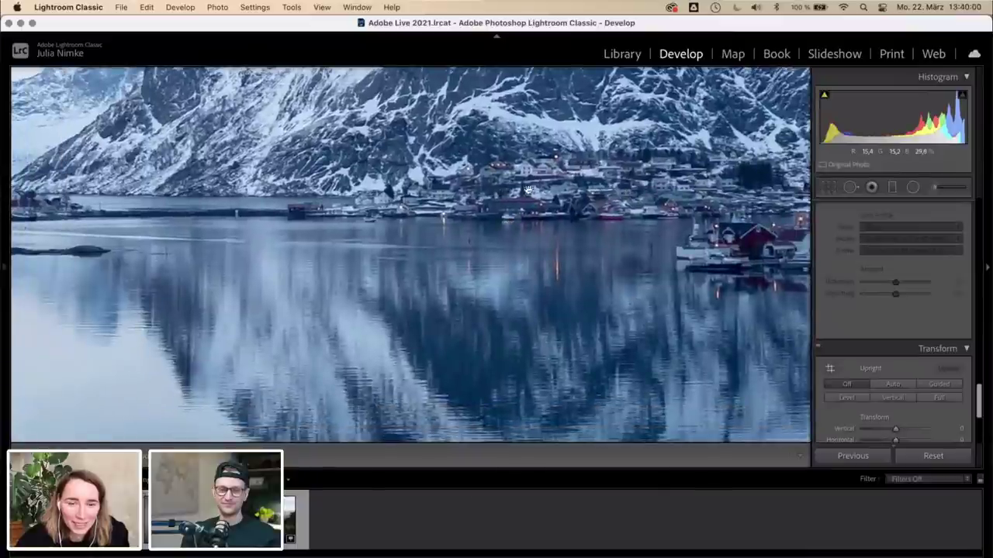
left_click(538, 188)
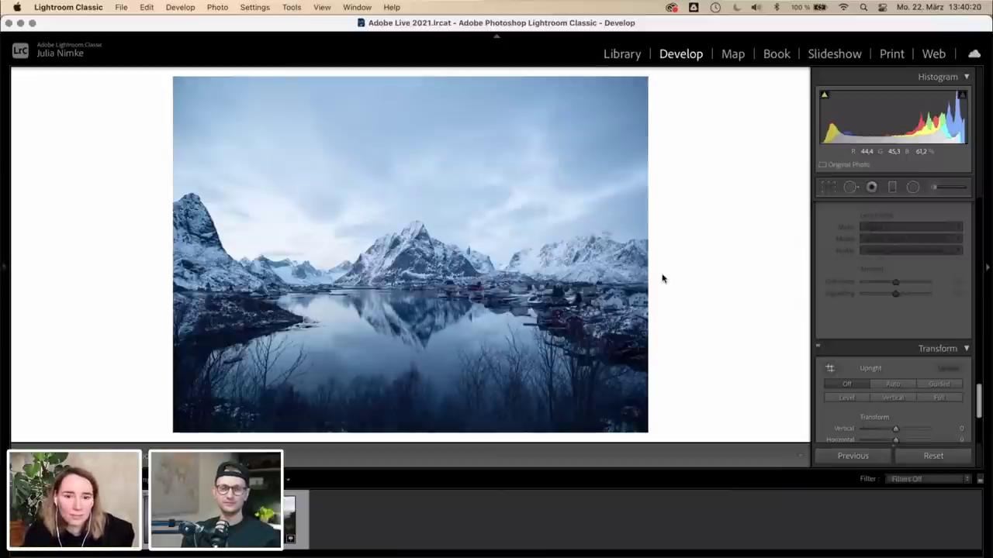
- Compare the before and after versions side by side with side panels hidden and the interface blacked out, and return to the single view
key("y")
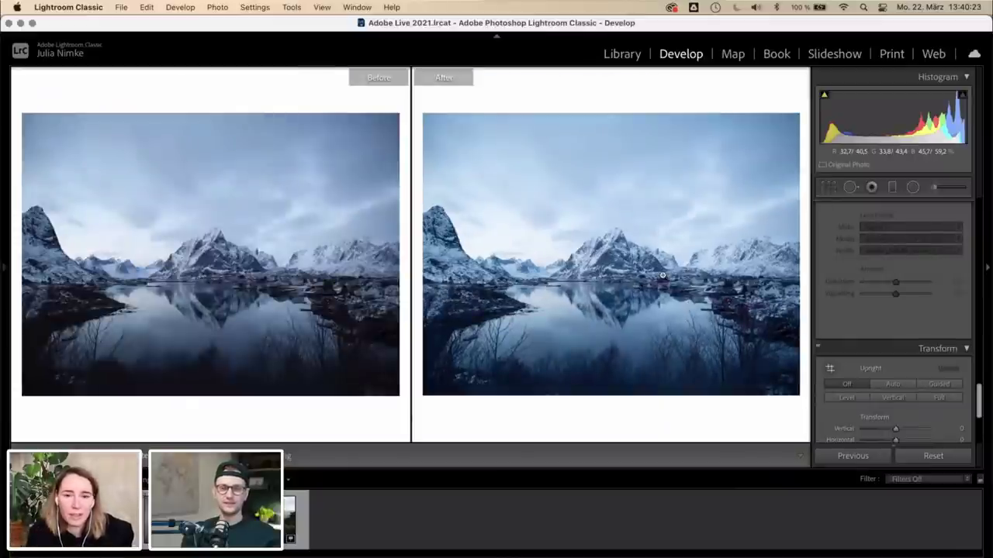
key("Tab")
key("Tab")
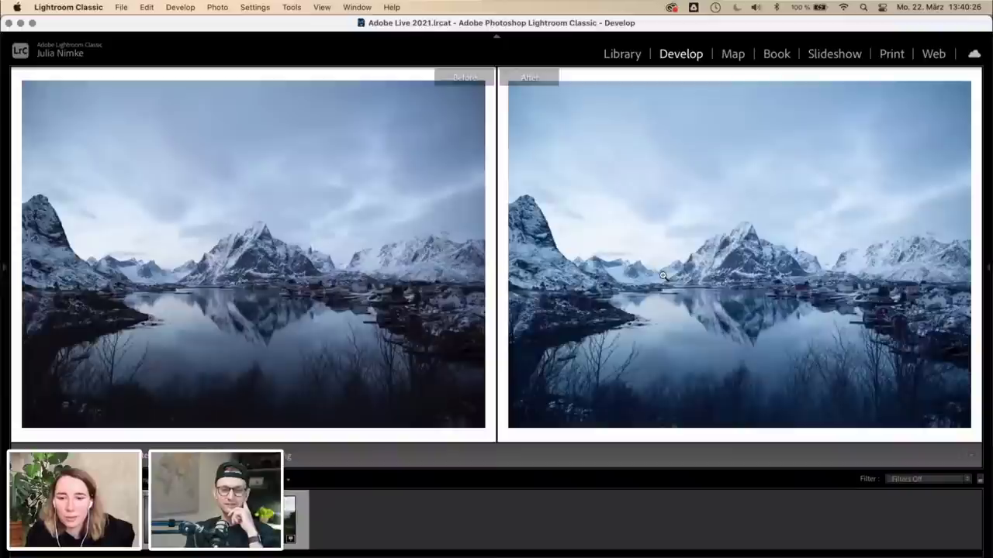
key("l")
key("l")
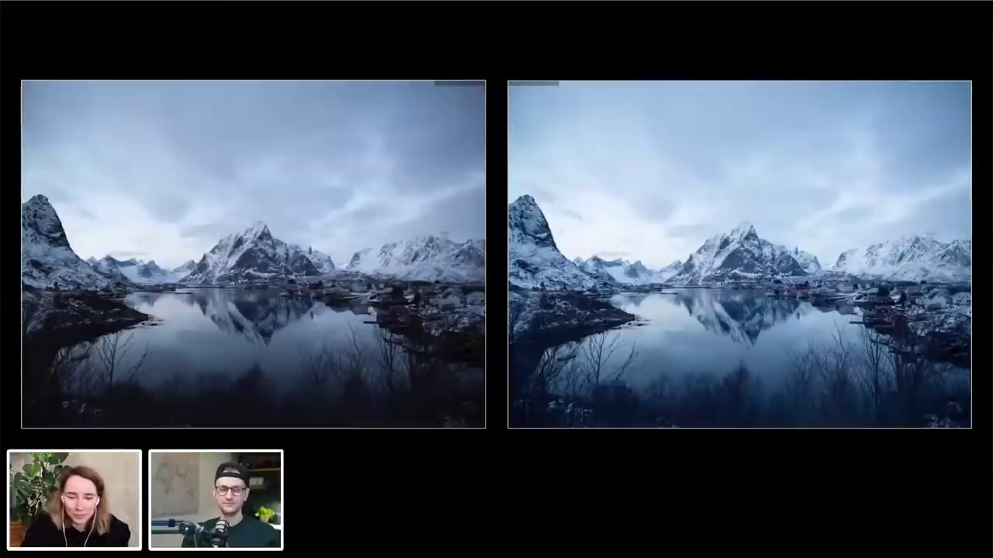
key("l")
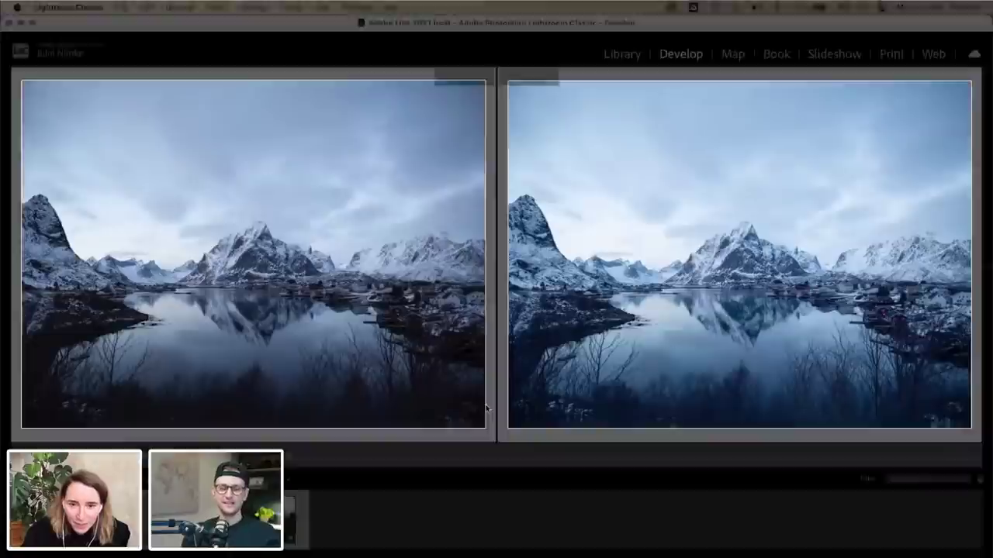
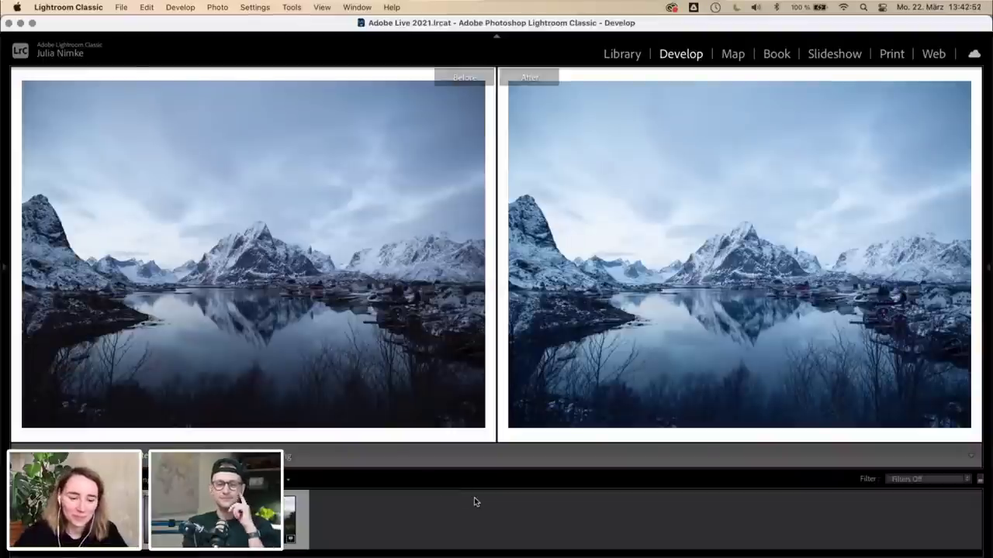
key("y")
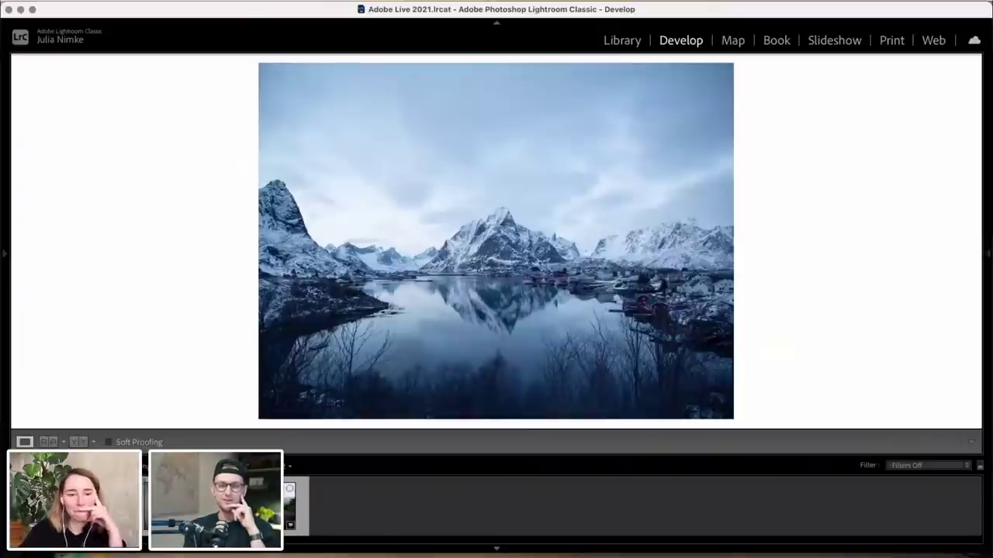
- Cycle through the photo's file and exposure information overlays, and examine the village at close range before returning to the full view
key("i")
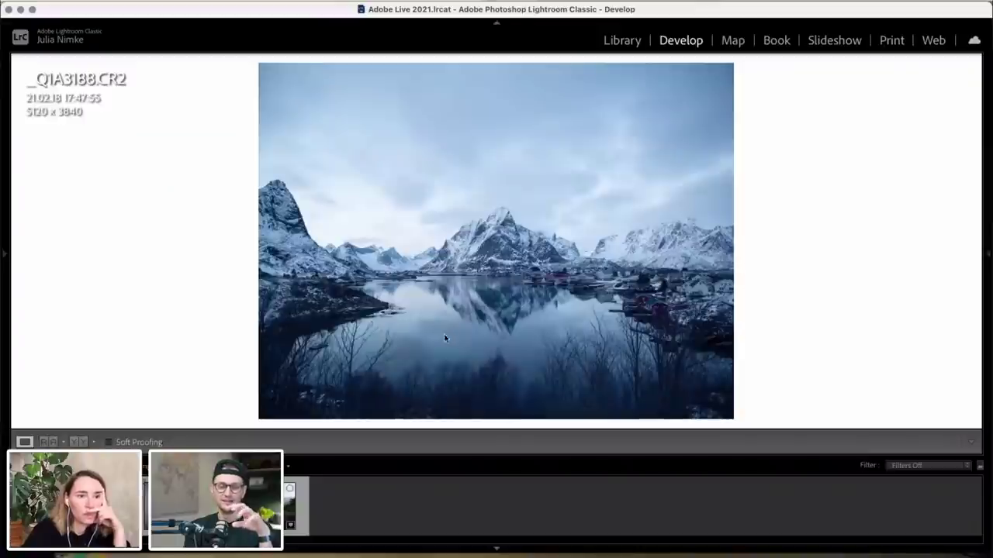
key("i")
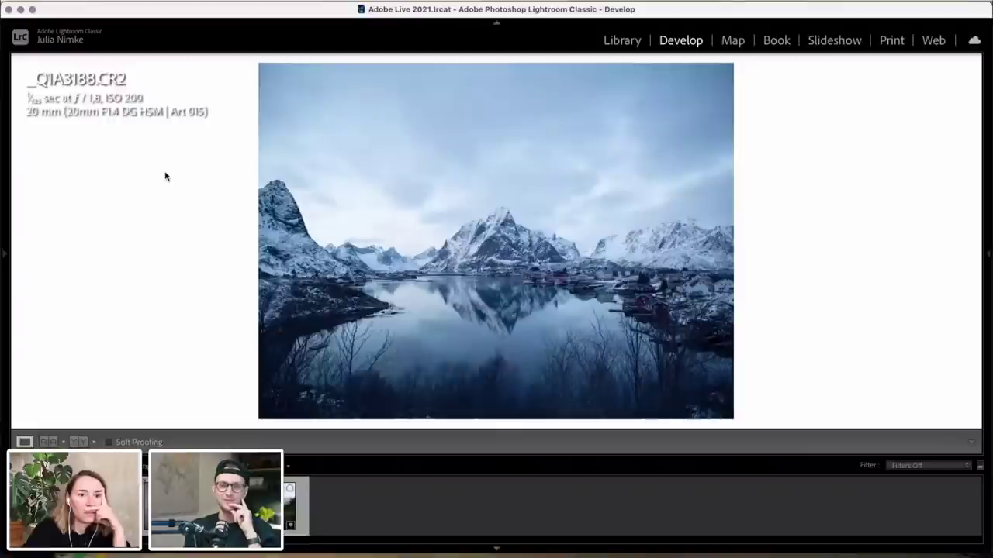
key("i")
key("i")
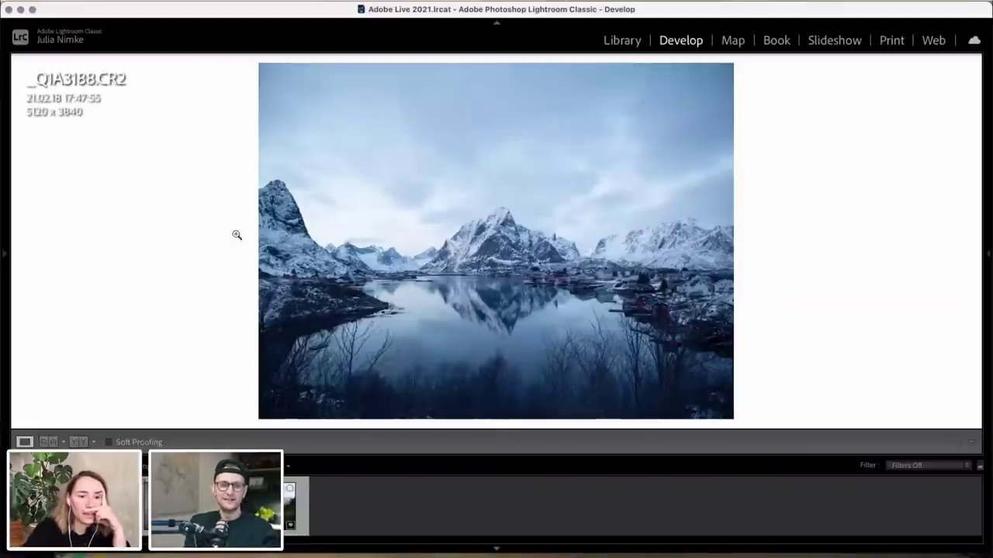
left_click(521, 293)
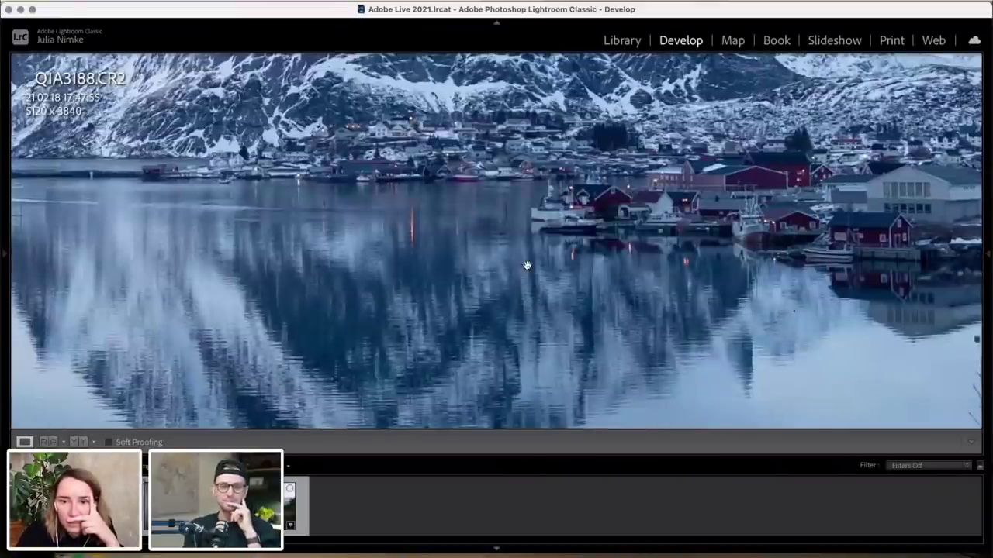
left_click(370, 239)
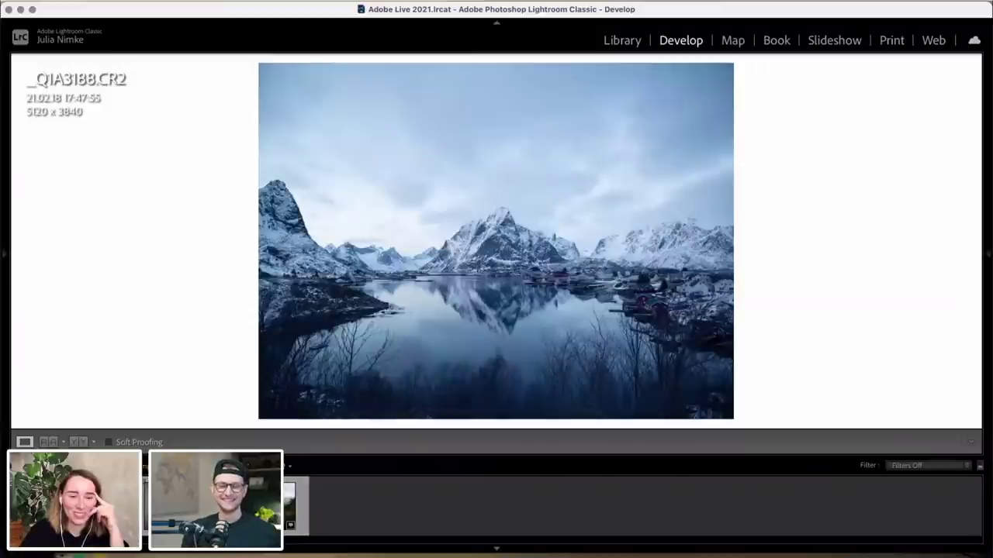
- Switch to the beach photo AQ1A8589.CR2 and overlay its exposure and lens information
key("Right")
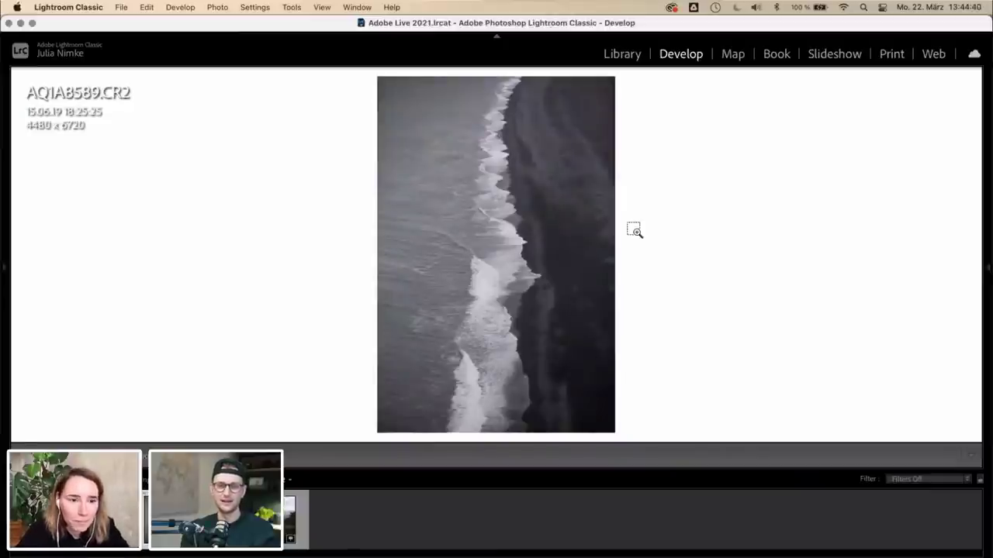
key("i")
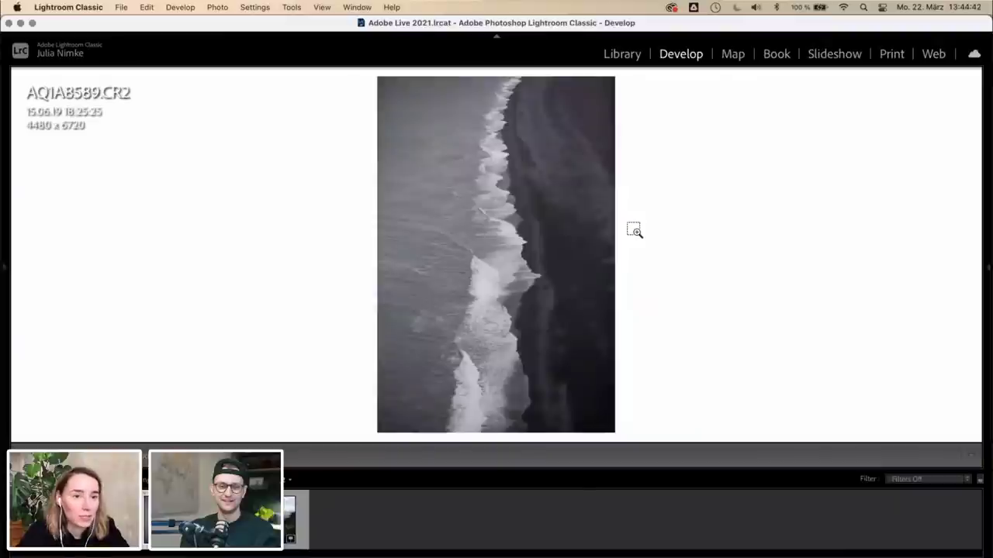
key("i")
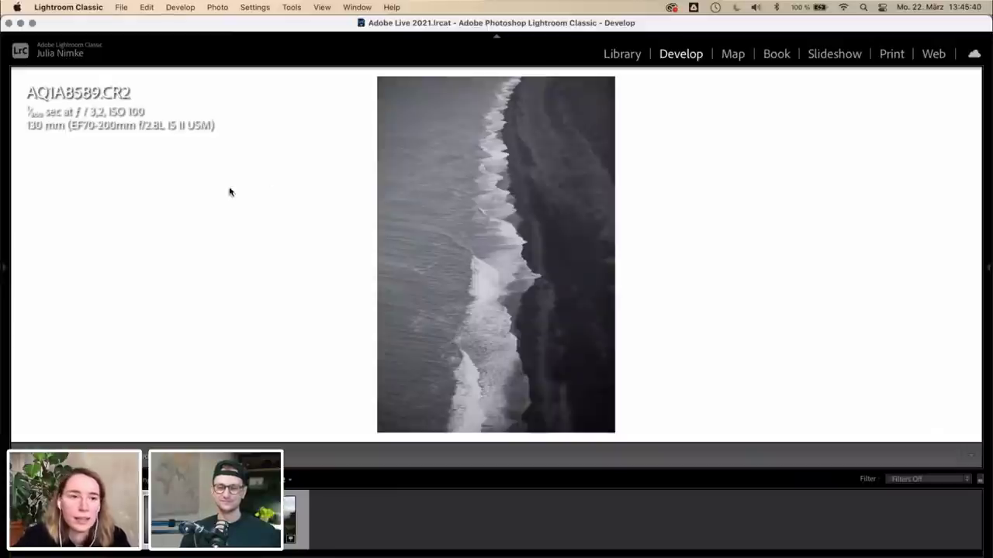
- Compare the beach photo's latest Crop Rectangle history state with its original Import state, leaving the Import state active
mouse_move(5, 268)
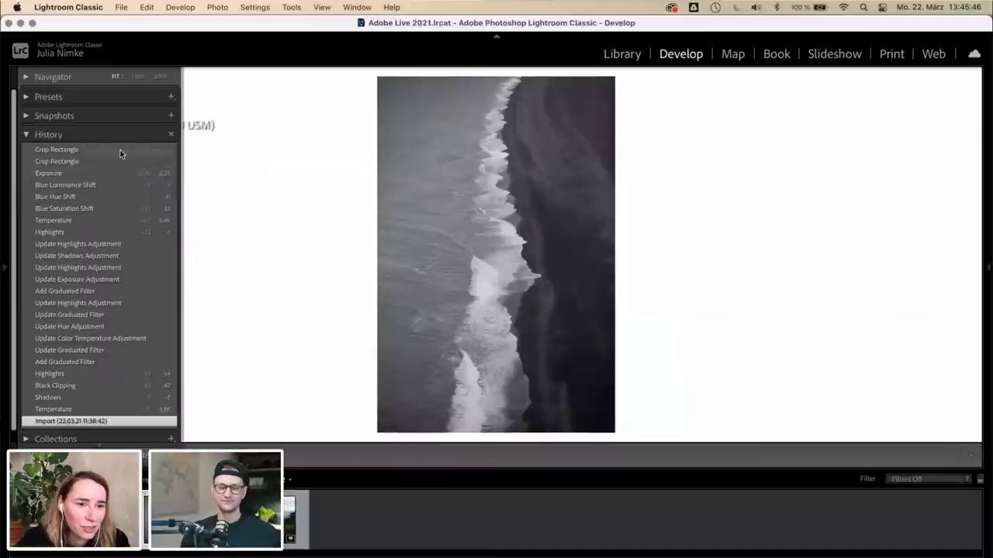
left_click(121, 151)
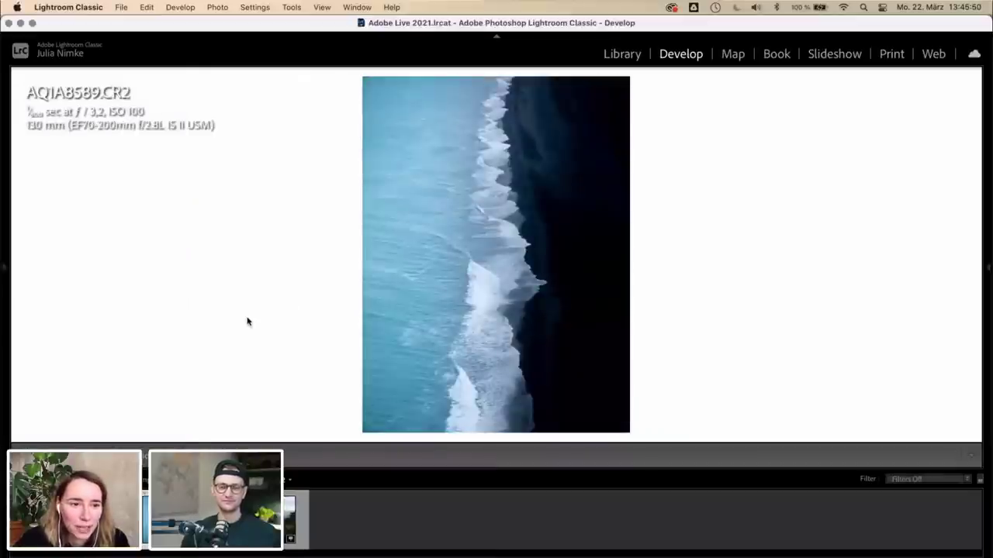
mouse_move(4, 271)
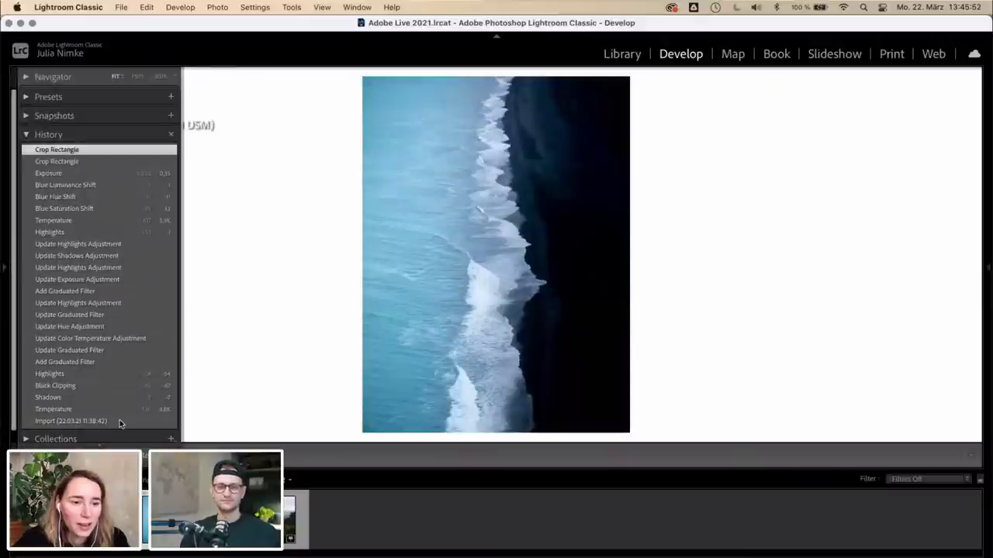
left_click(119, 421)
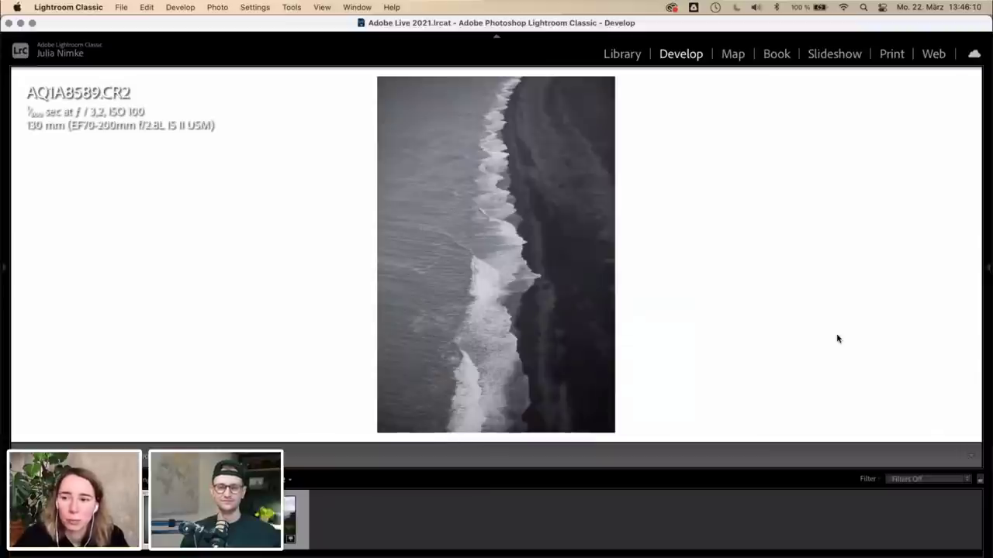
- Reveal the develop adjustments and set the beach photo's crop aspect ratio to 4 x 3
left_click(987, 271)
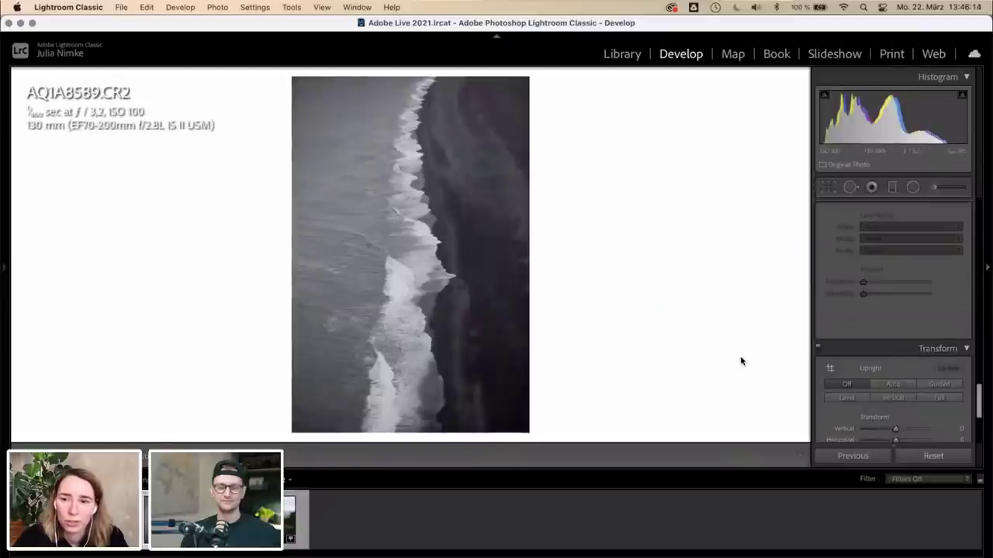
scroll(839, 318, "up", 3)
scroll(839, 318, "up", 10)
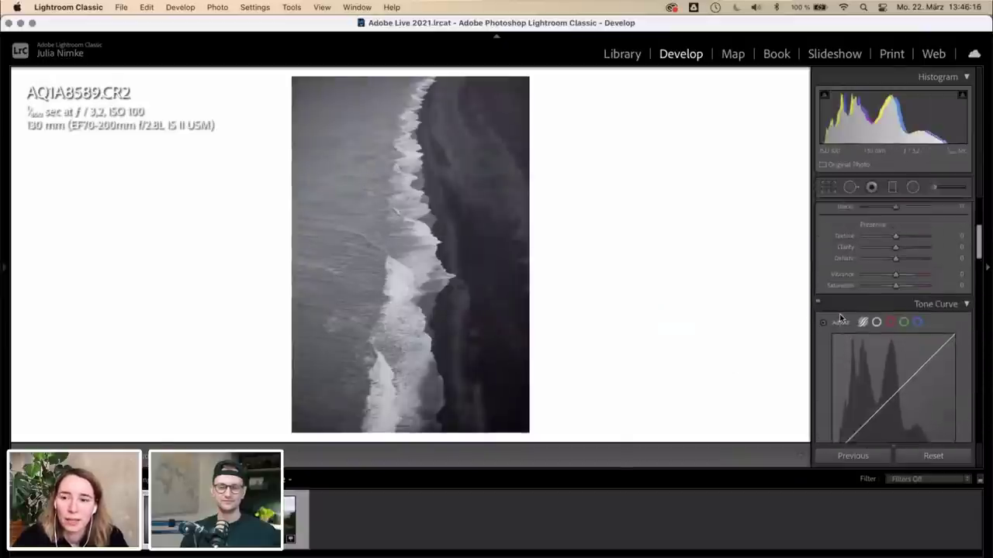
scroll(839, 318, "down", 1)
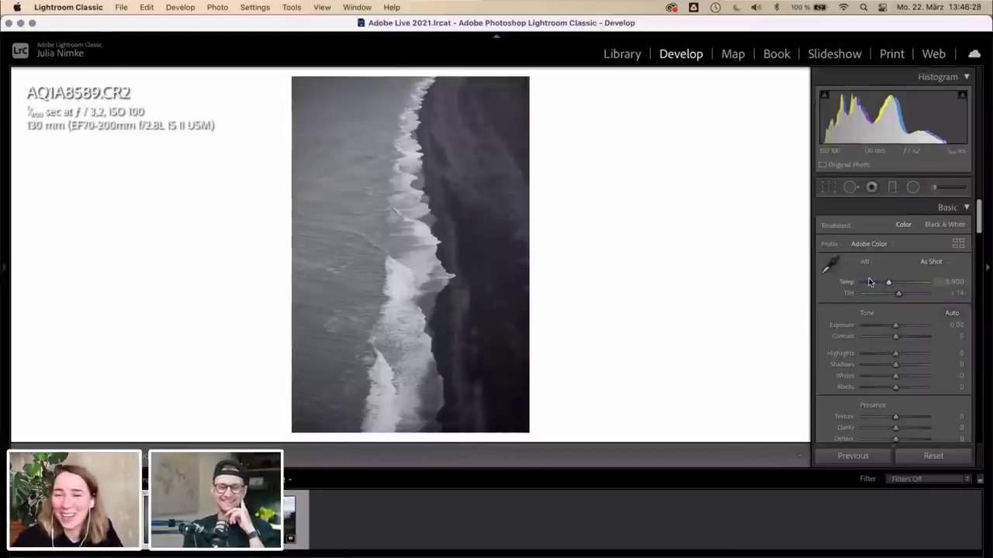
key("r")
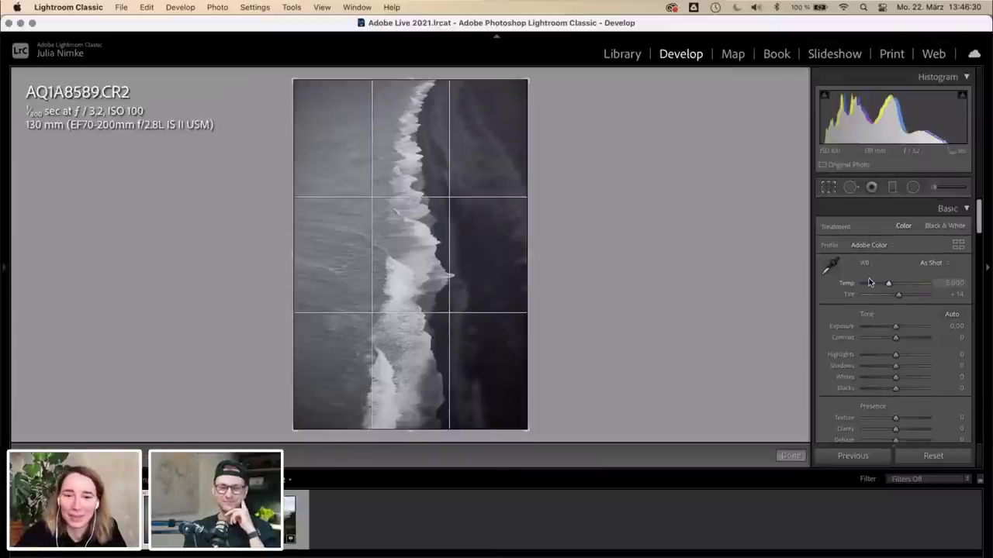
left_click(925, 228)
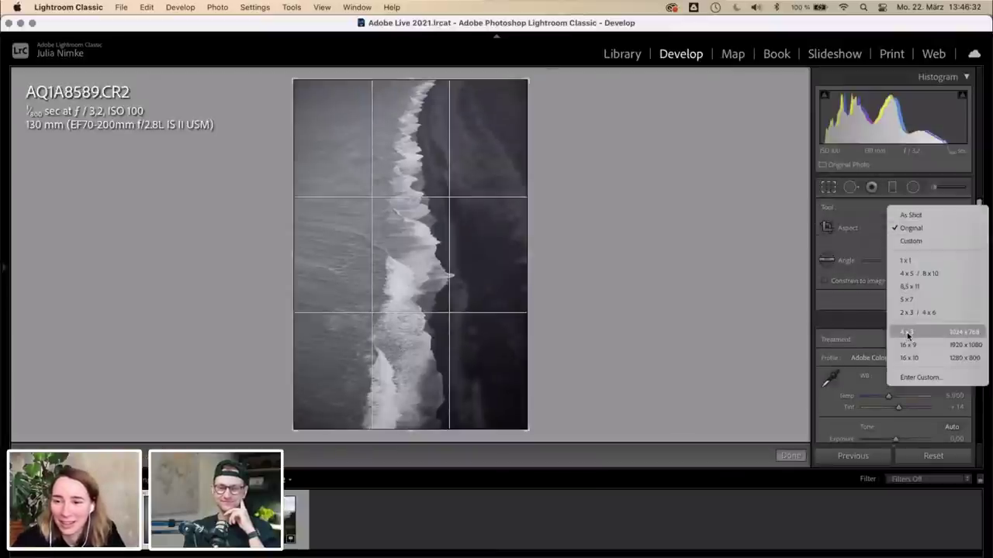
key("Escape")
- Reposition the beach photo within the crop with the interface blacked out, keeping its upper edge, then apply the crop and restore the interface
key("l")
key("l")
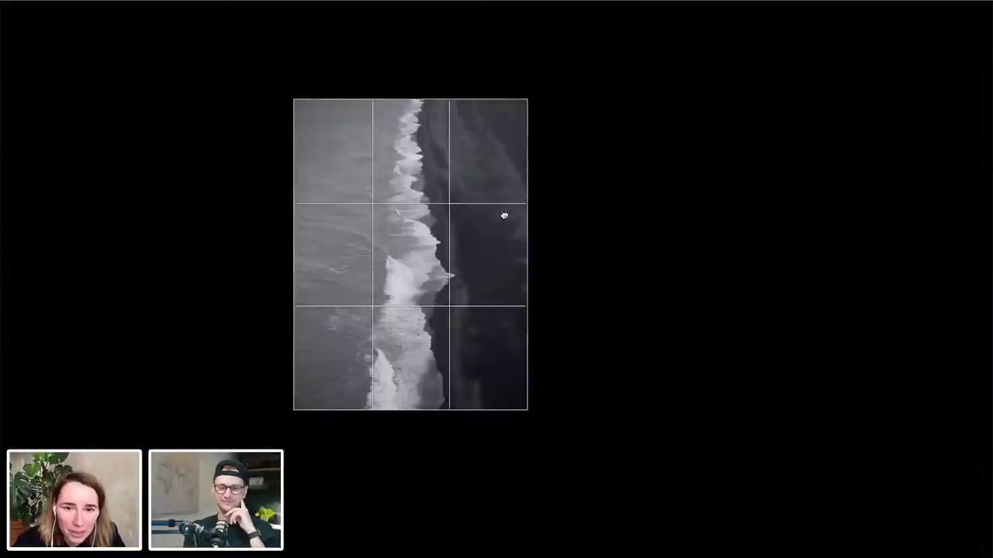
left_click_drag(505, 215, 507, 240)
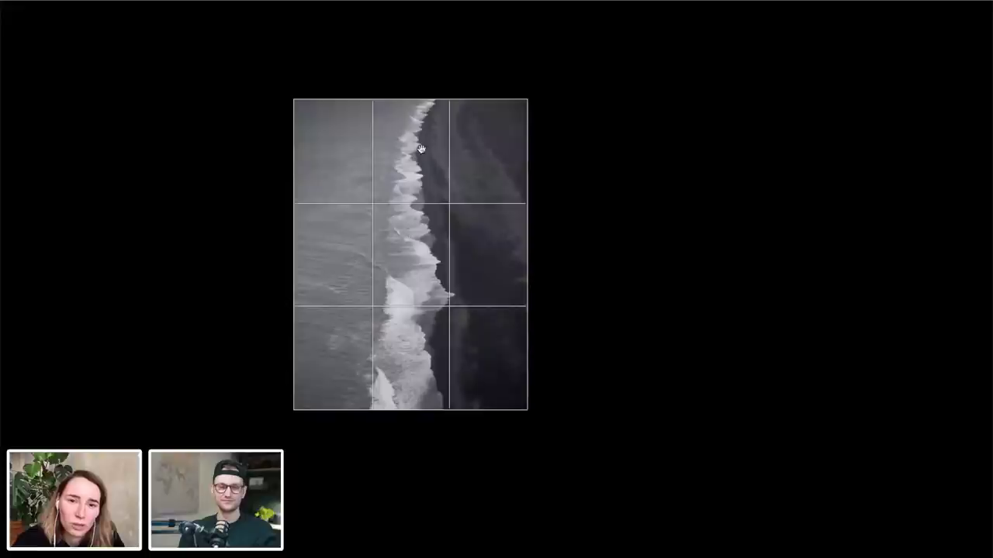
key("Return")
key("l")
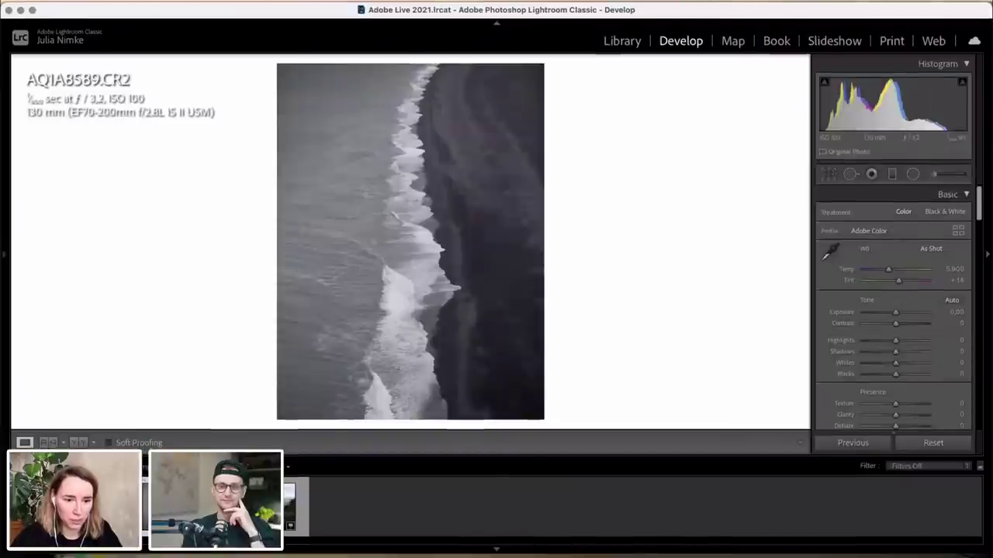
- Cool the whole beach photo by setting the white balance temperature to 5,022
left_click_drag(888, 270, 881, 271)
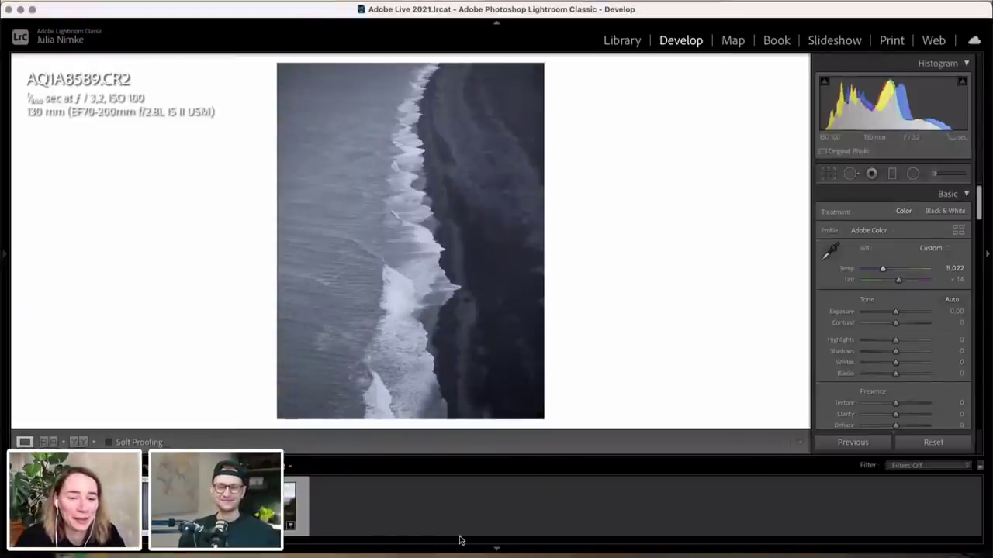
scroll(837, 346, "down", 1)
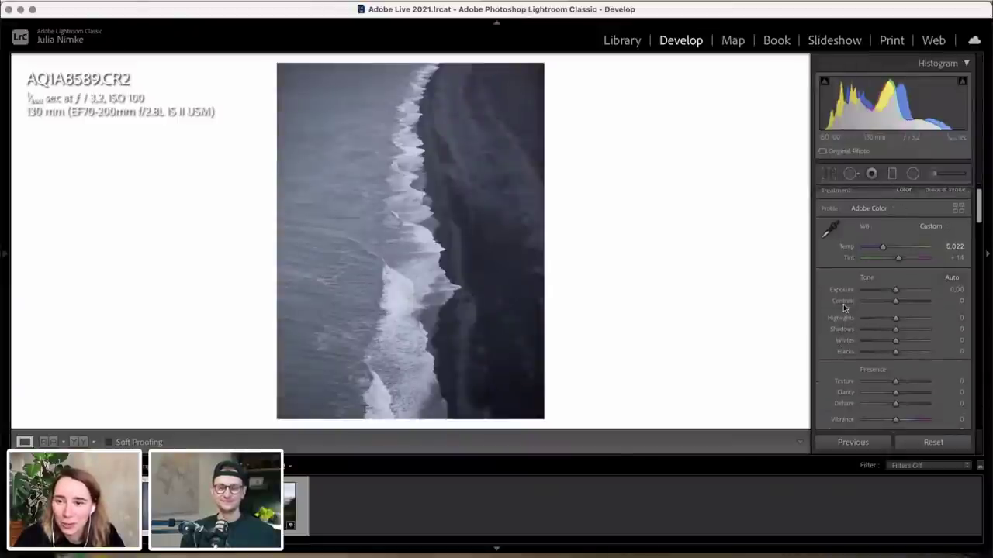
- Add a vertical-edged graduated filter over the sea from the photo's left edge, and shift it toward the shoreline
left_click(892, 176)
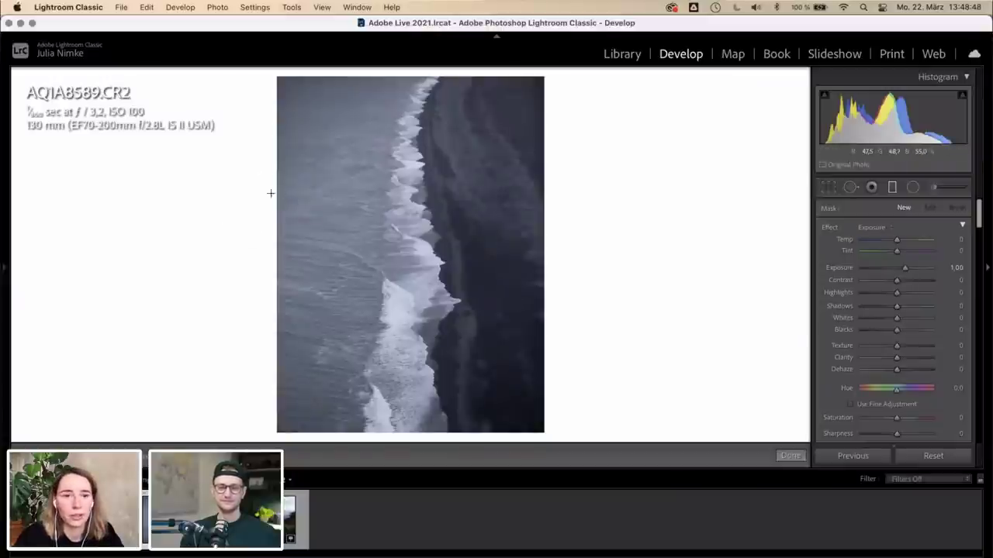
left_click_drag(273, 200, 452, 200)
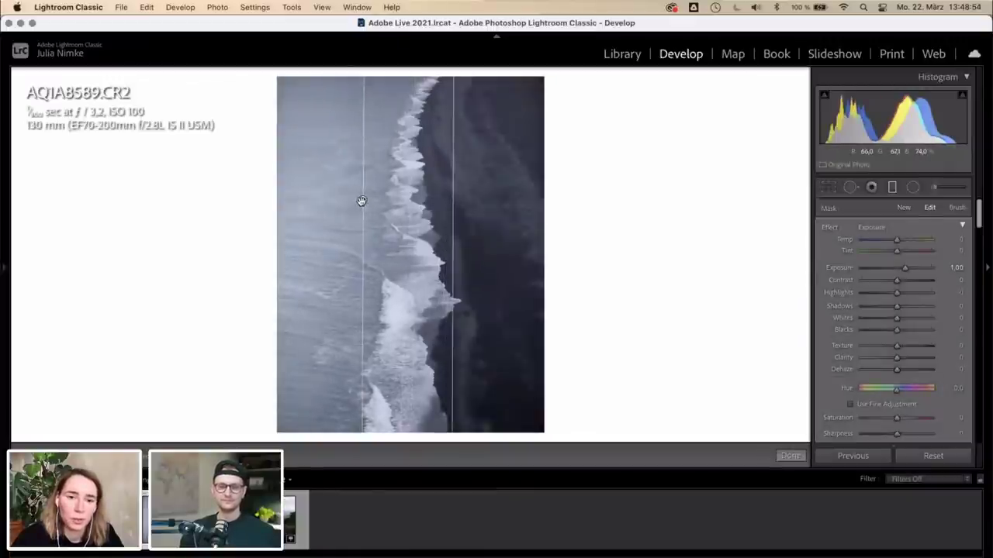
mouse_move(362, 199)
left_click_drag(363, 199, 380, 200)
mouse_move(381, 200)
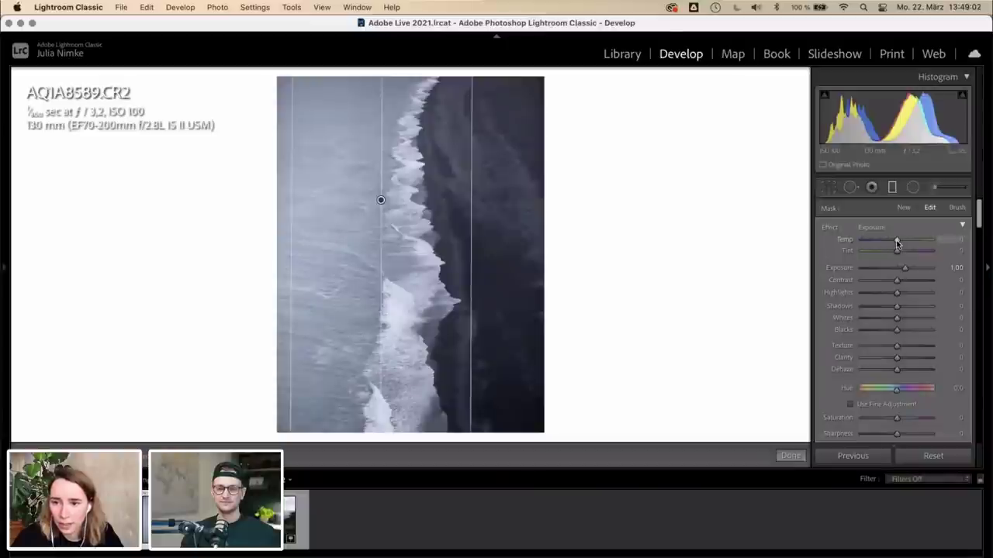
- Set the sea filter to Temp -21, Exposure 0.55 and Hue -11.7, and move it onto the breaking waves
left_click_drag(896, 242, 899, 268)
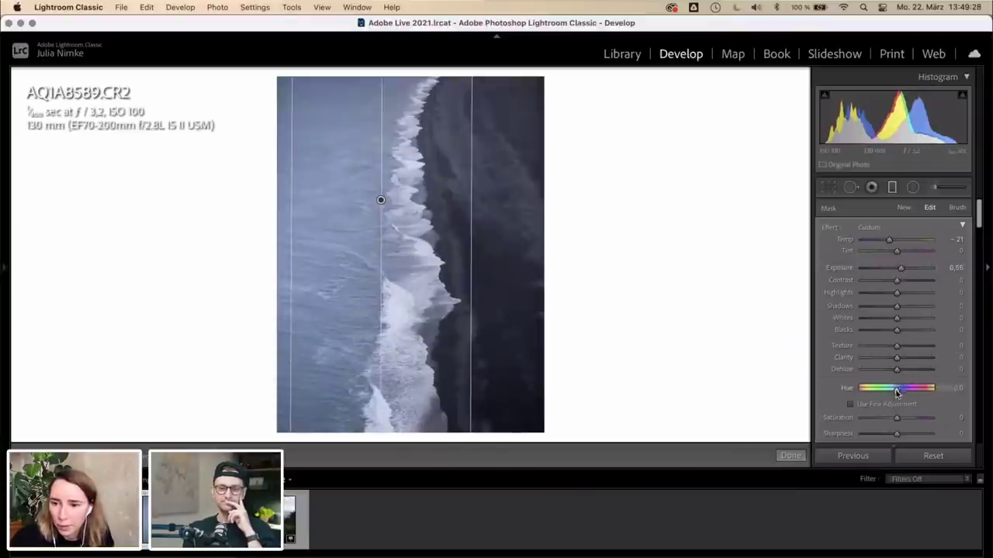
left_click_drag(896, 393, 895, 393)
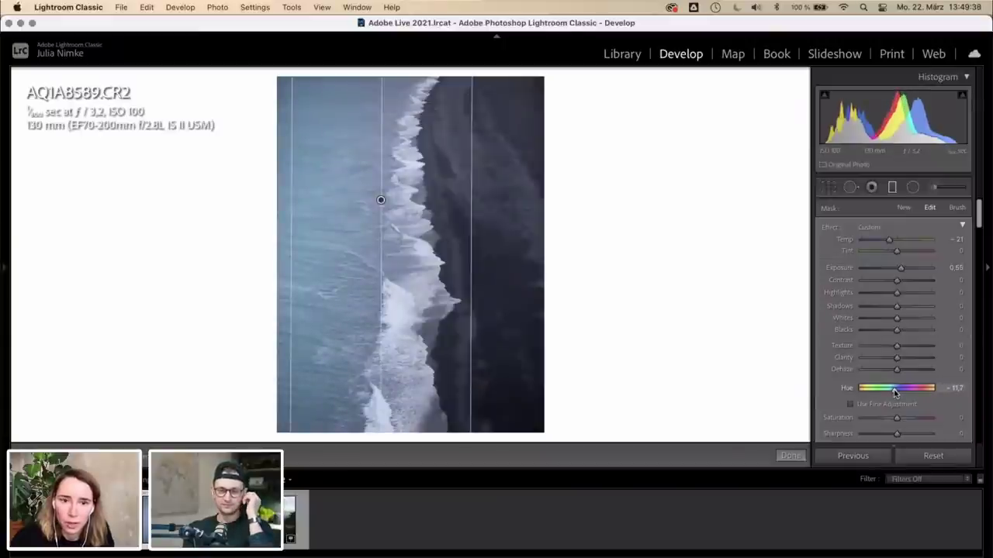
left_click_drag(381, 200, 401, 197)
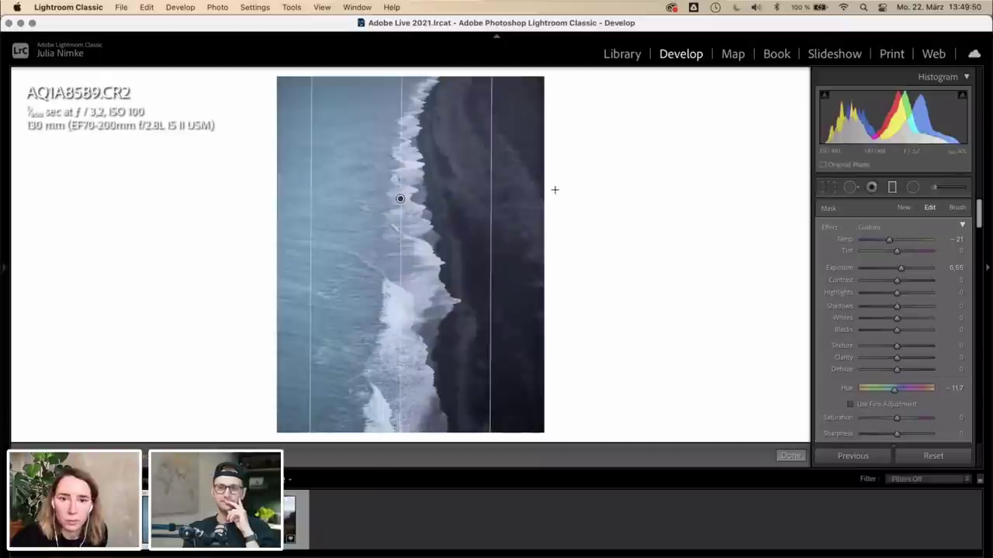
- Add a slightly tilted graduated filter over the black sand with Exposure -0.61, Shadows -30 and Blacks 6
left_click_drag(556, 192, 356, 211)
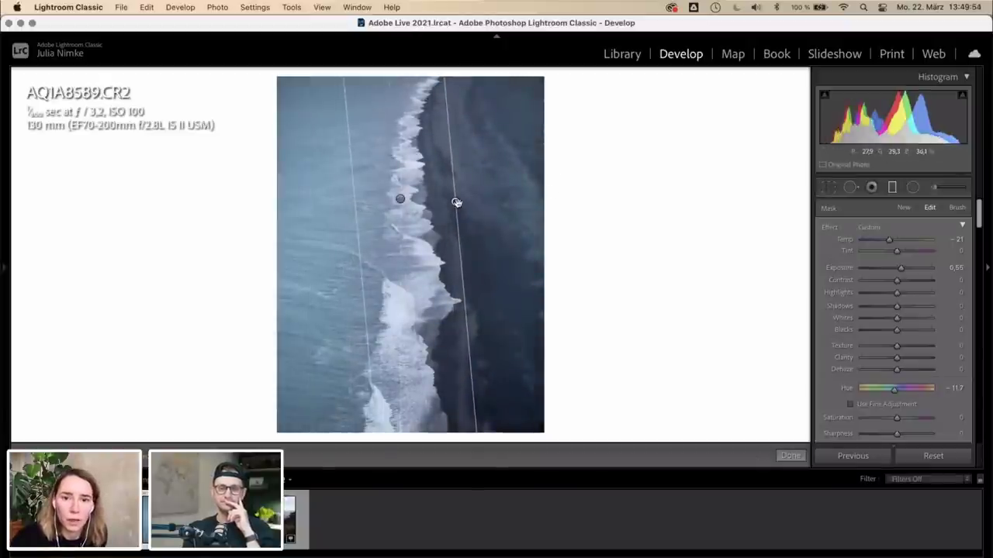
mouse_move(456, 202)
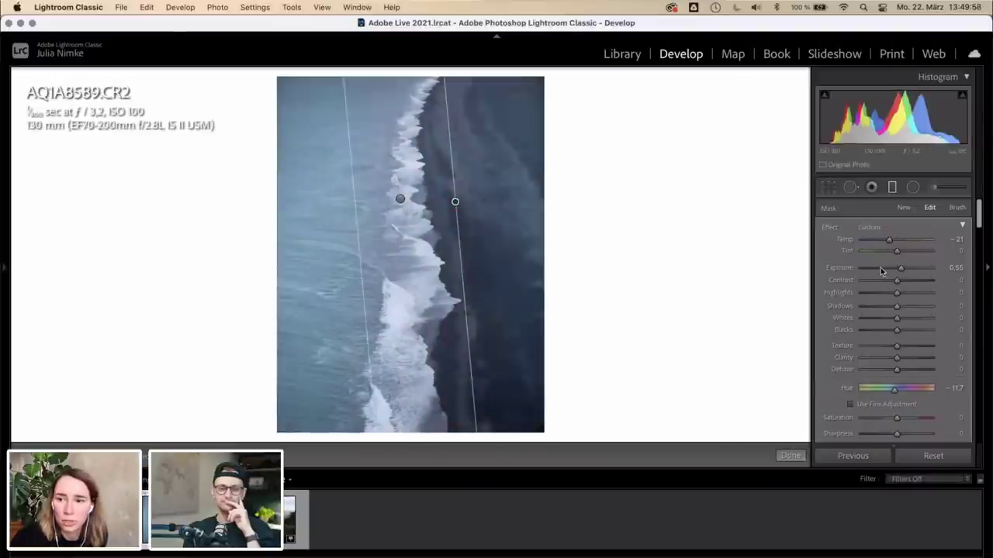
left_click_drag(882, 267, 889, 268)
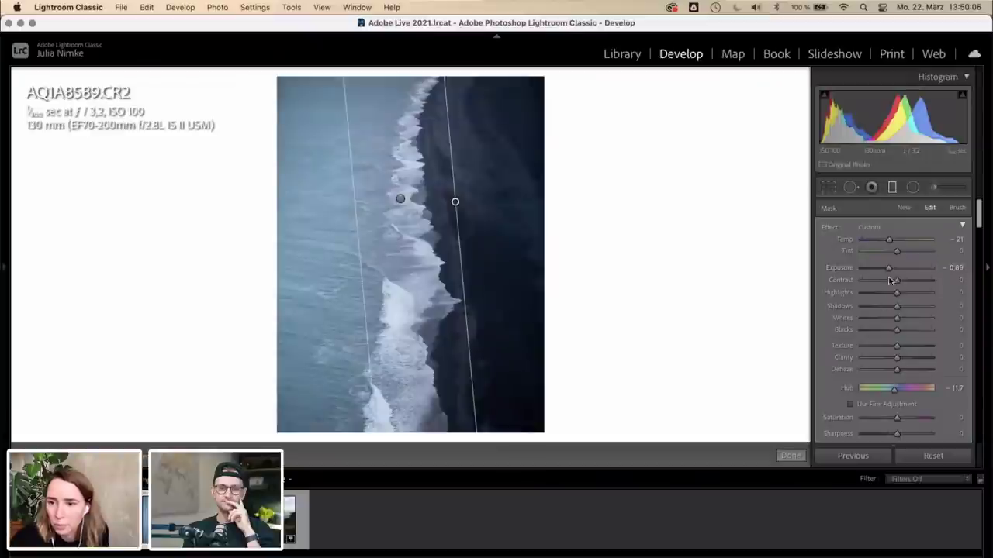
left_click_drag(891, 270, 885, 330)
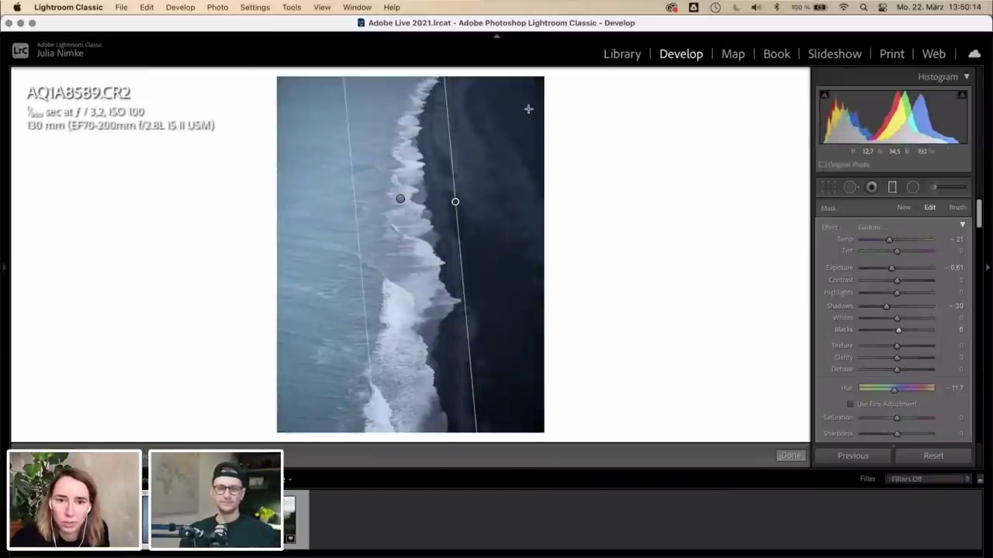
- Reposition the sand filter along the shoreline using its mask overlay, set its Exposure to -0.93, and close the filter settings
left_click_drag(455, 202, 427, 208)
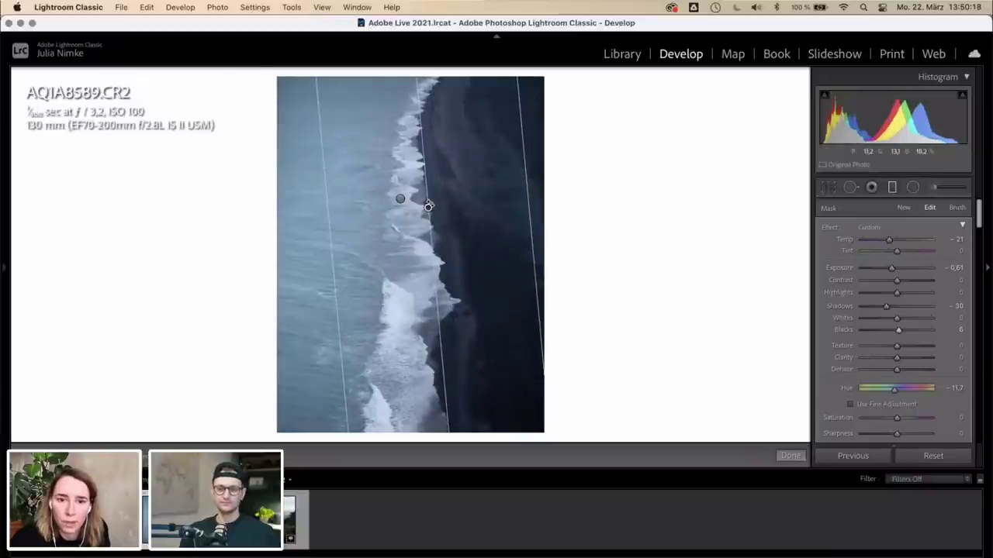
key("o")
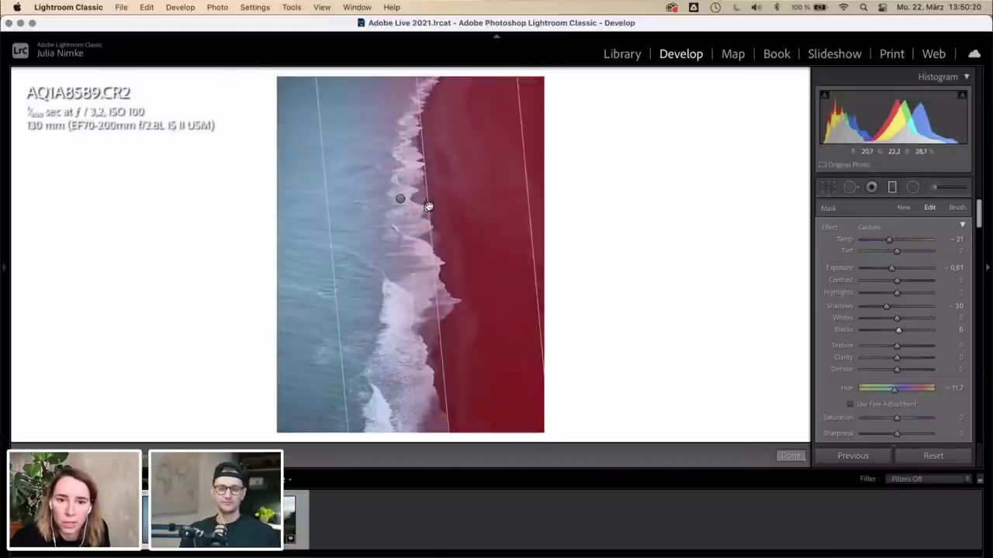
key("o")
left_click_drag(428, 205, 444, 199)
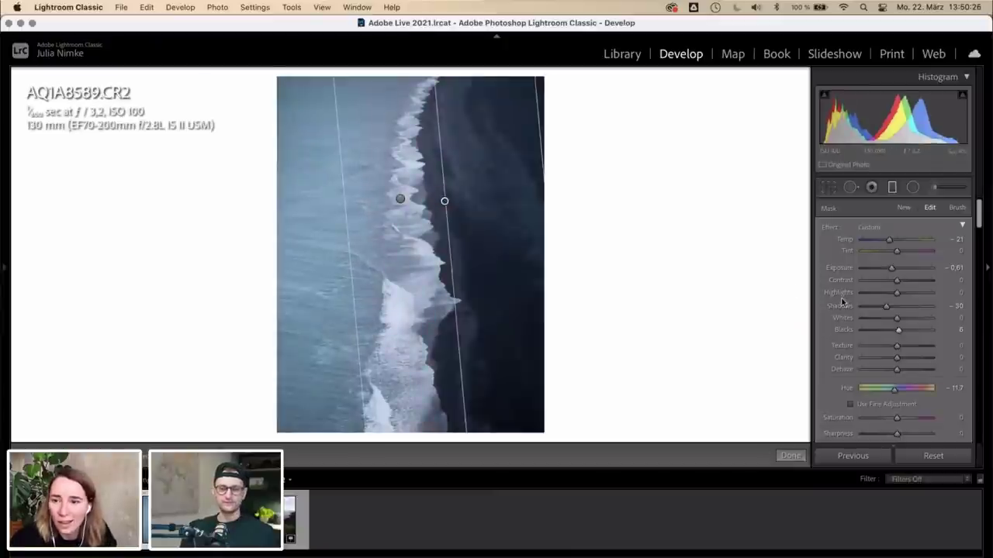
left_click_drag(892, 270, 888, 270)
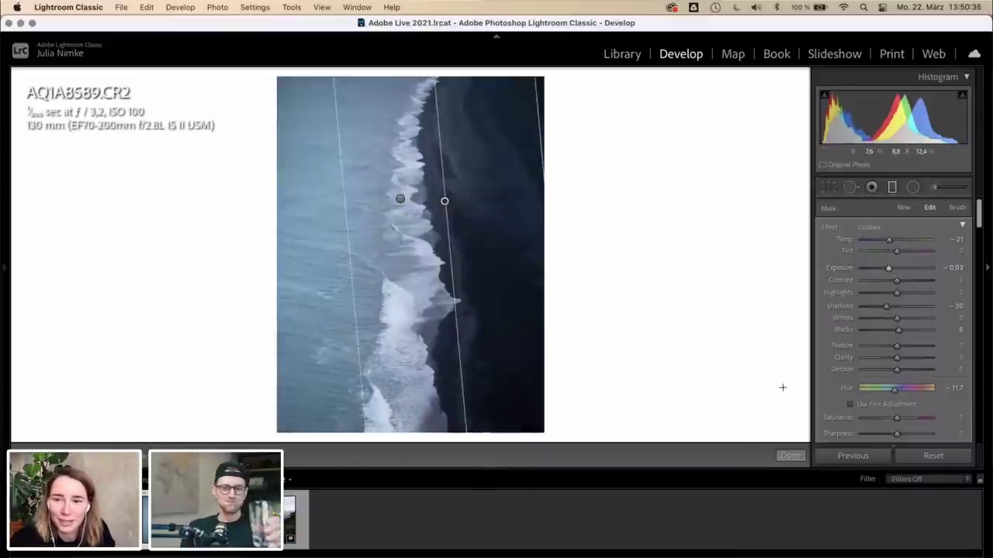
scroll(867, 384, "down", 5)
scroll(867, 384, "down", 5)
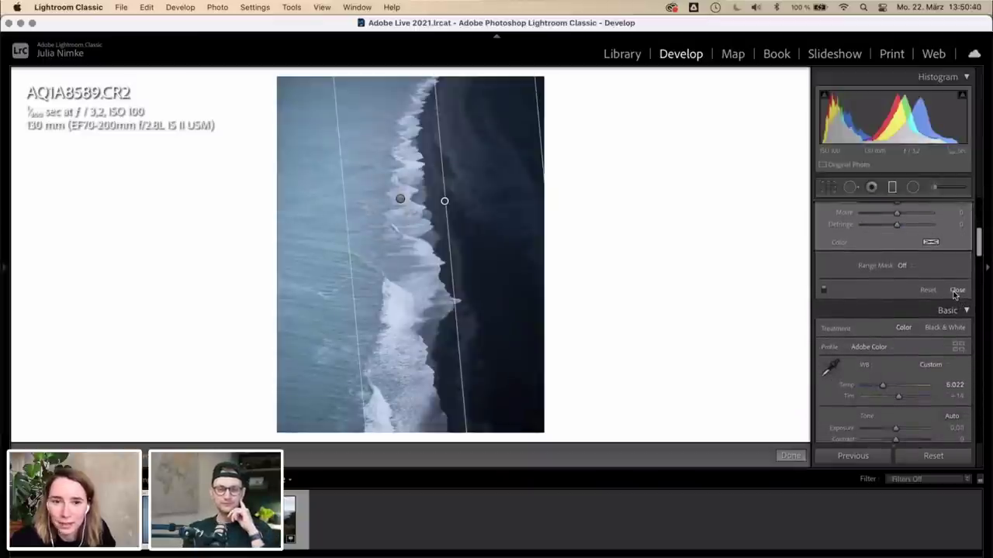
left_click(958, 292)
- Brighten the waves by setting the photo's overall Highlights to +46
scroll(860, 323, "down", 5)
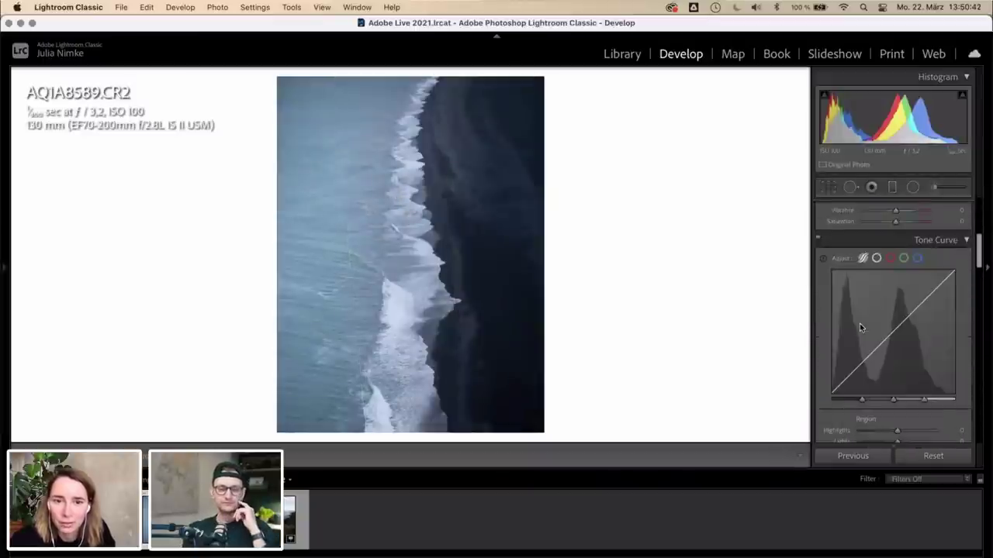
scroll(830, 335, "up", 1)
scroll(840, 333, "up", 5)
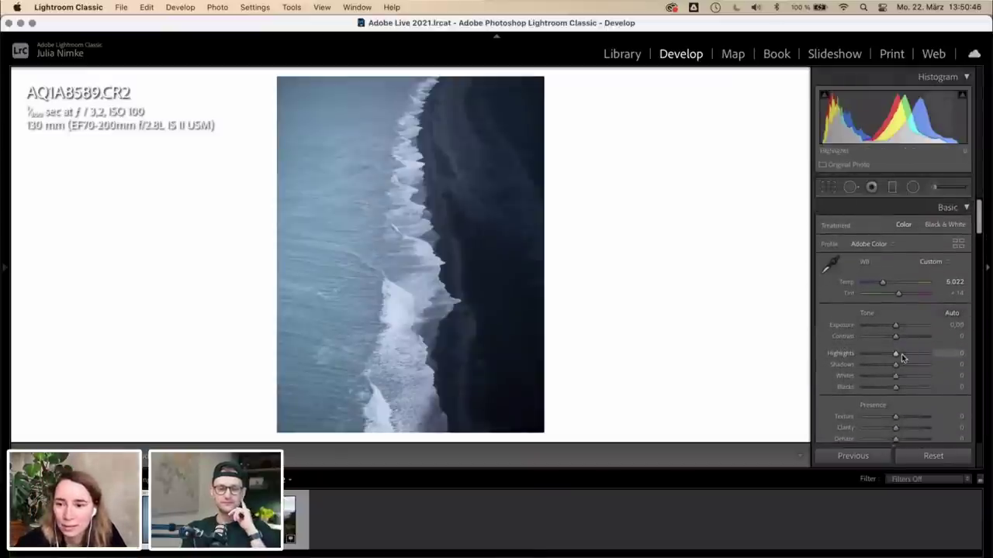
mouse_move(902, 357)
left_mouse_down()
mouse_move(912, 354)
mouse_move(876, 354)
mouse_move(929, 356)
mouse_move(910, 355)
left_mouse_up()
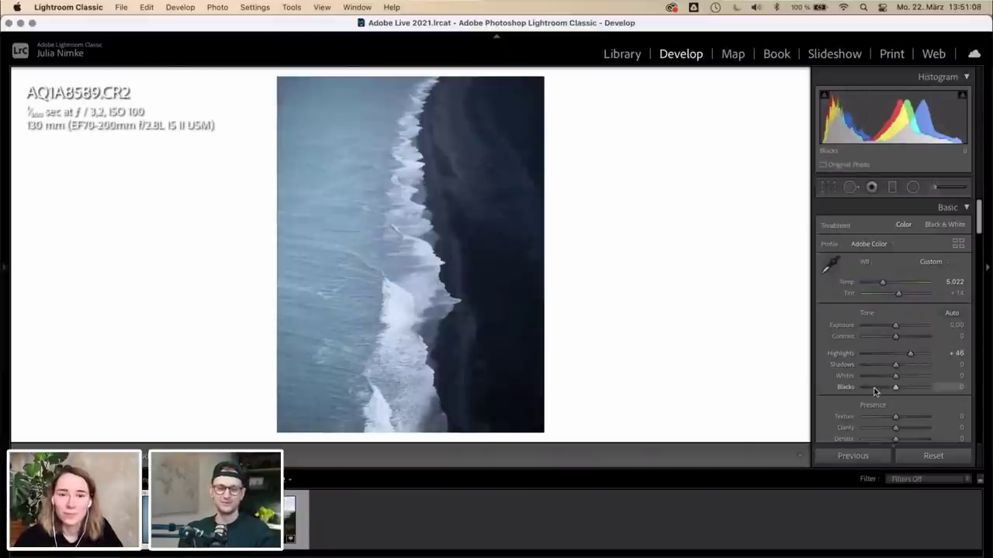
- Try a Dehaze adjustment on the whole photo and reset Dehaze to 0
scroll(875, 391, "down", 5)
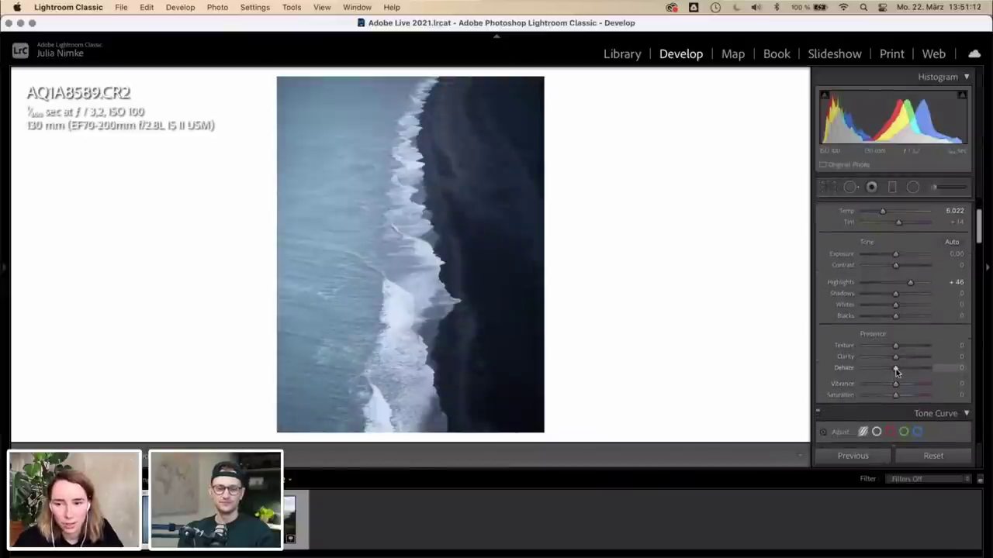
left_click_drag(911, 369, 897, 368)
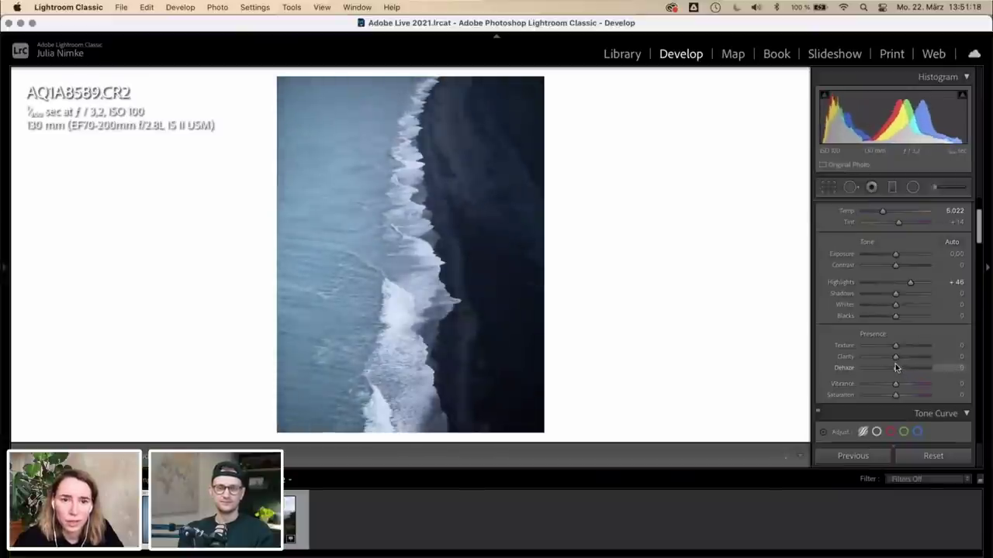
left_click(958, 369)
key("BackSpace")
key("BackSpace")
key("Return")
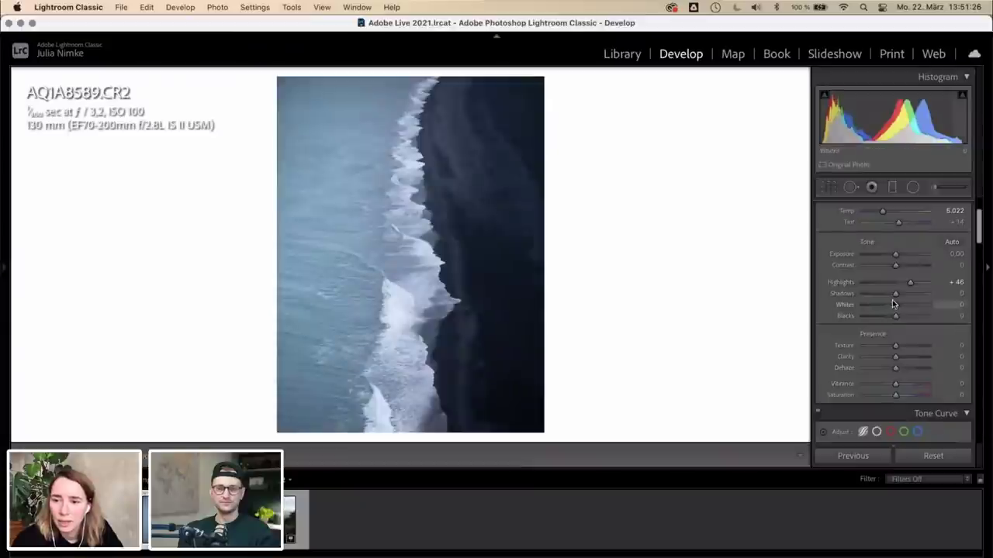
- Set the photo's overall Shadows to -16 and compare the before and after versions side by side
mouse_move(895, 299)
left_mouse_down()
mouse_move(864, 296)
mouse_move(890, 298)
left_mouse_up()
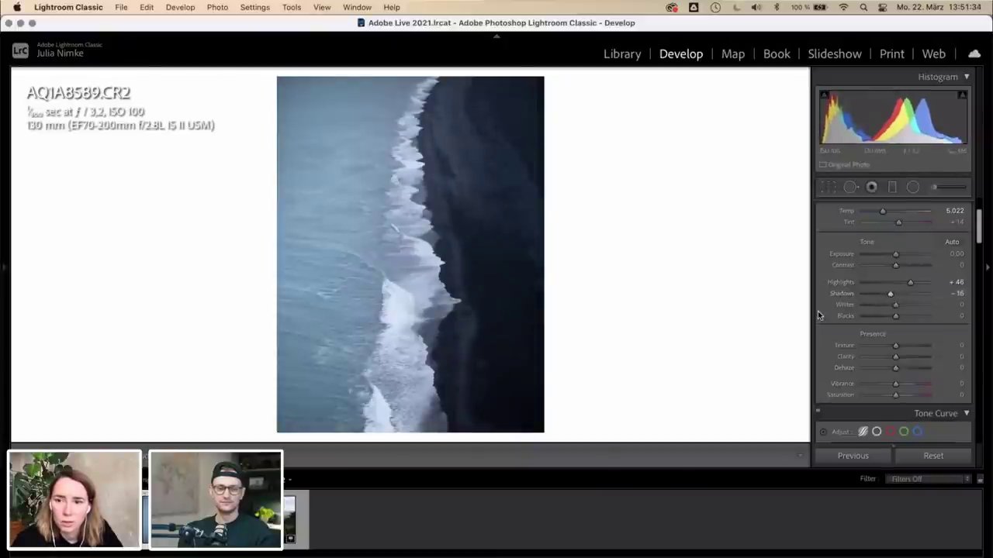
scroll(827, 318, "down", 1)
scroll(827, 320, "down", 4)
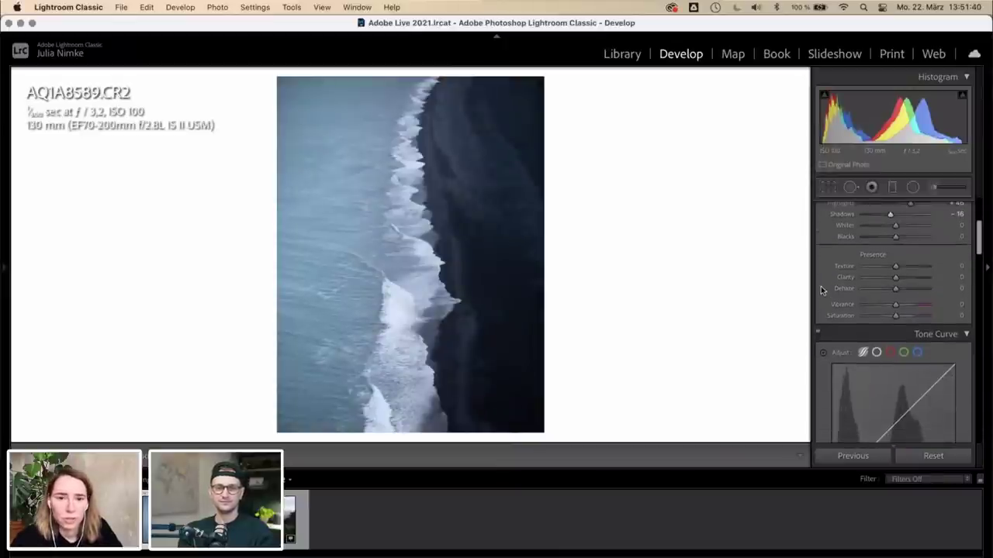
scroll(821, 290, "down", 6)
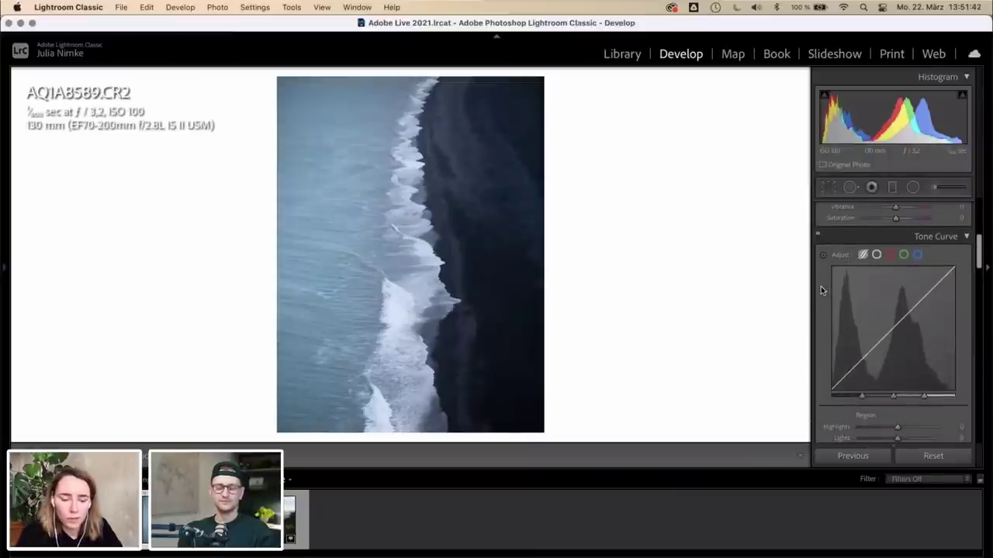
key("y")
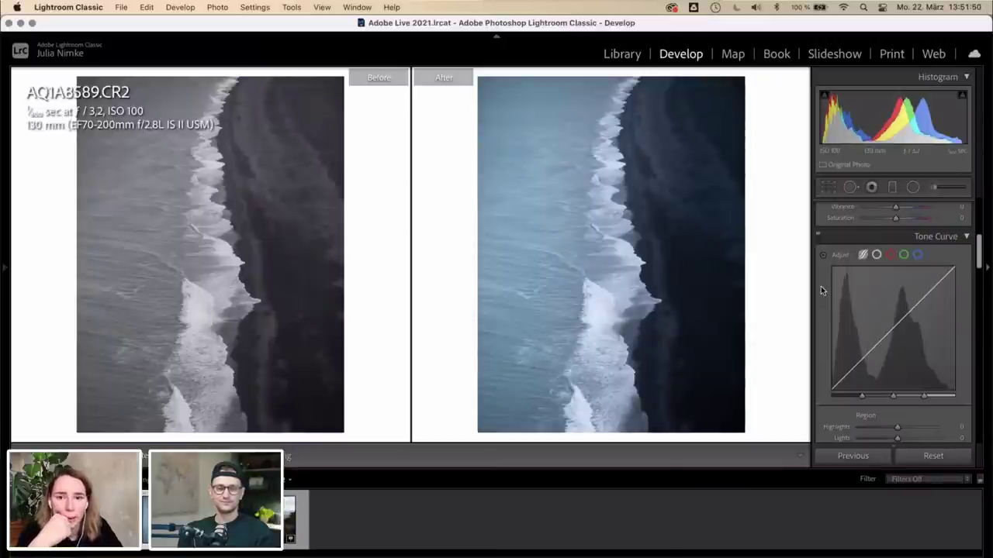
- Shift the sea's Blue hue to -2 and set its Blue luminance to +5 with targeted adjustment directly on the photo
key("y")
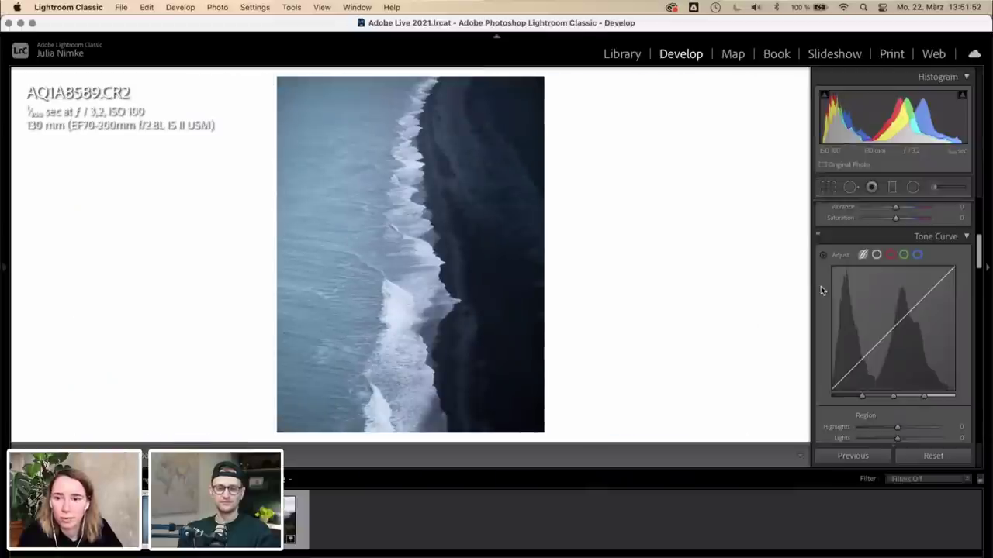
scroll(821, 287, "down", 10)
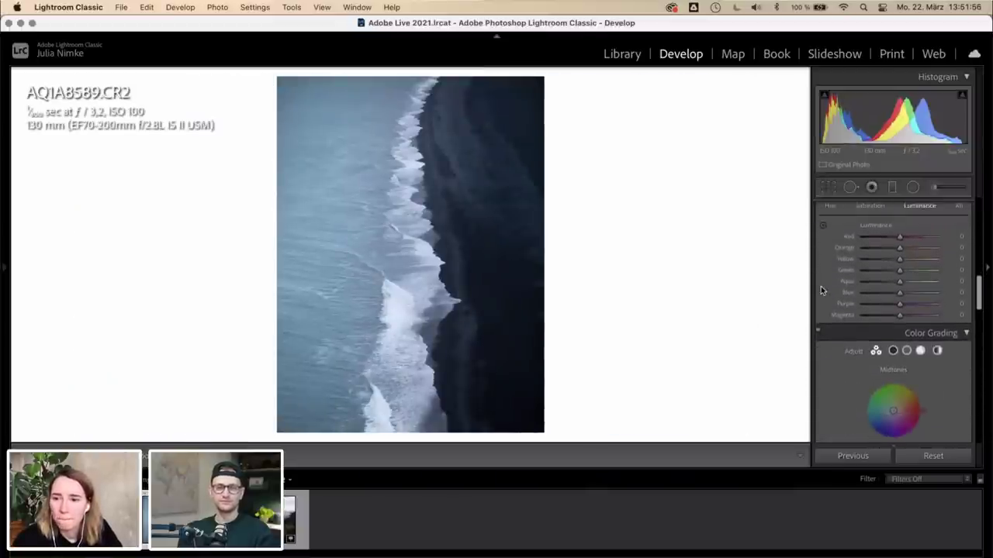
scroll(820, 291, "up", 3)
left_click(829, 265)
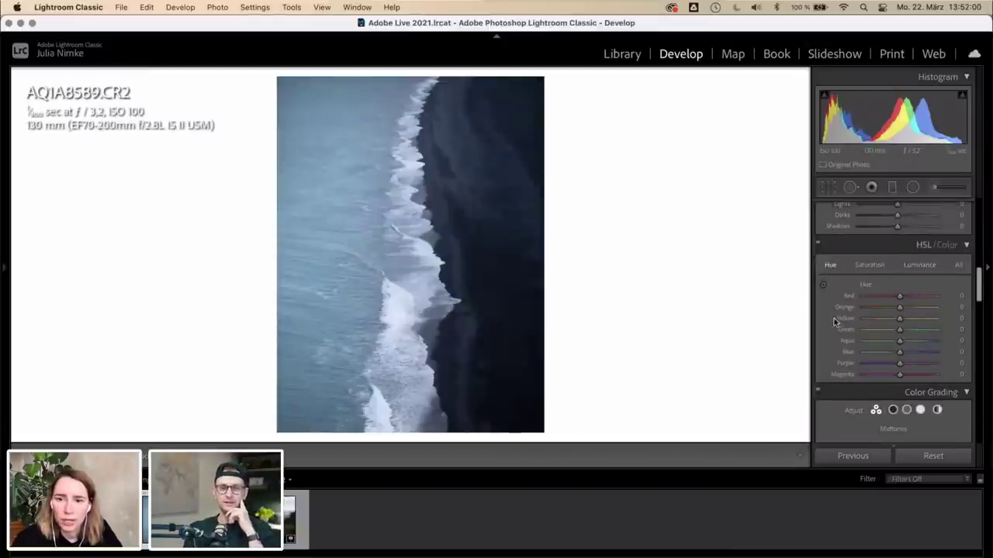
left_click(823, 284)
mouse_move(318, 231)
left_mouse_down()
mouse_move(318, 242)
mouse_move(315, 224)
left_mouse_up()
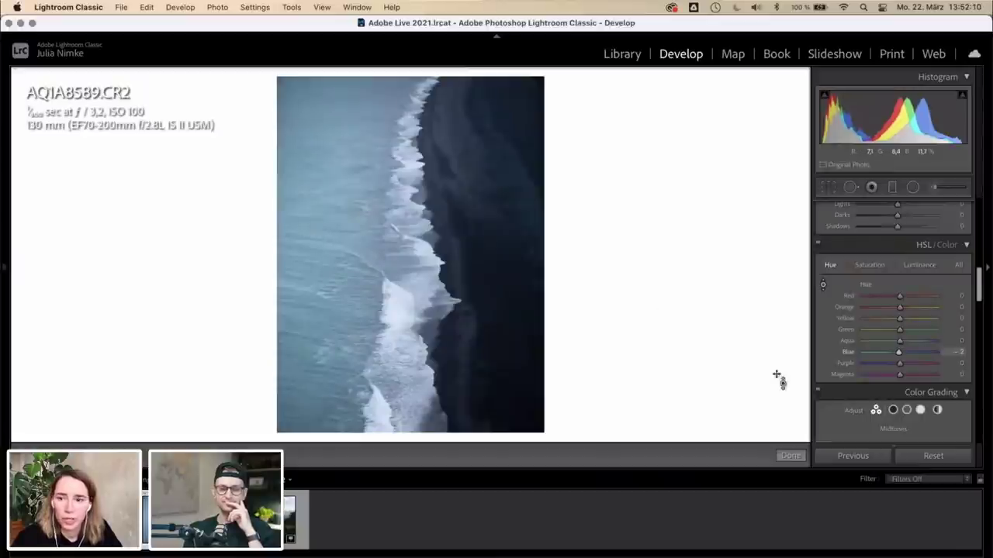
left_click(920, 266)
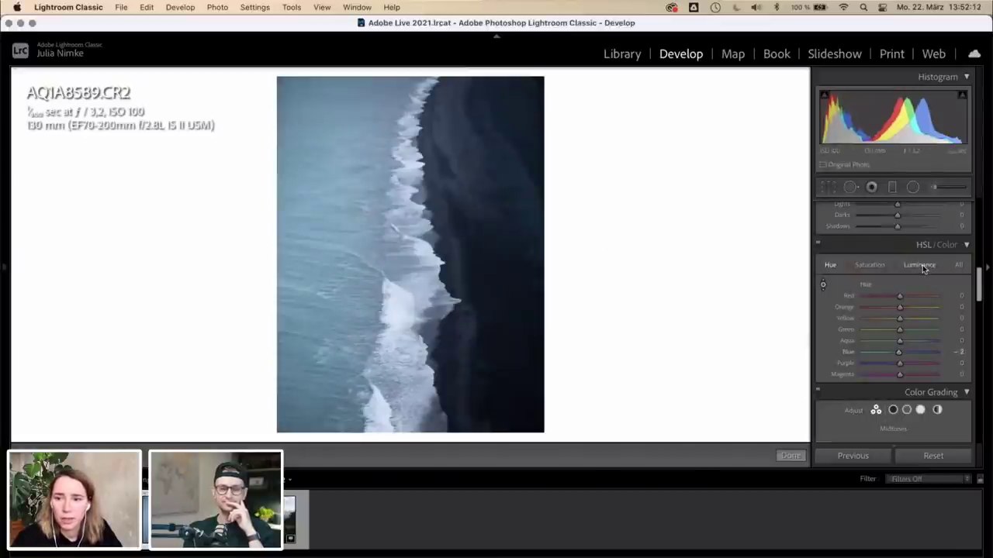
mouse_move(318, 237)
left_mouse_down()
mouse_move(318, 264)
mouse_move(318, 214)
mouse_move(318, 250)
mouse_move(318, 221)
mouse_move(319, 231)
left_mouse_up()
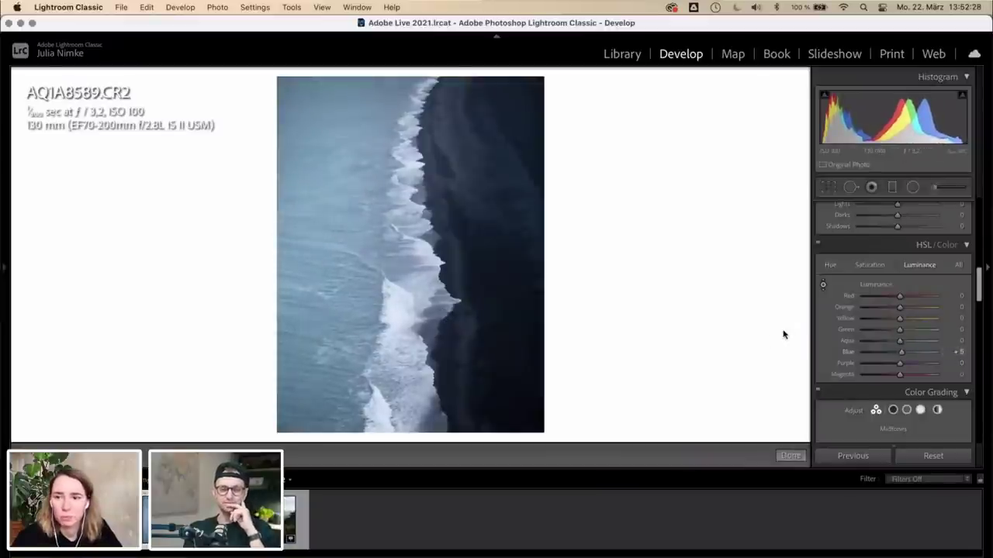
- Review the remaining develop settings and compare the before and after versions of the wave photo side by side
scroll(892, 325, "up", 15)
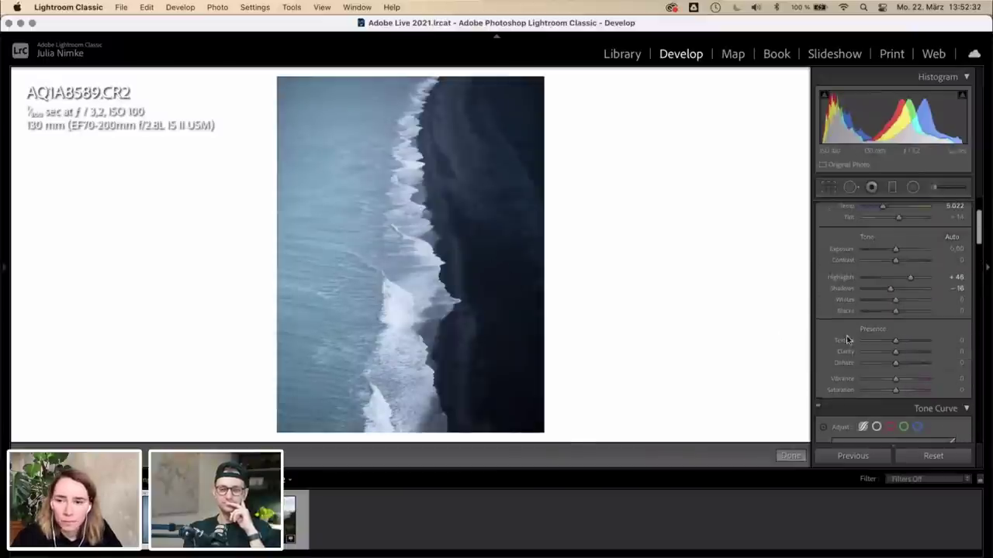
scroll(832, 411, "down", 10)
scroll(832, 412, "down", 10)
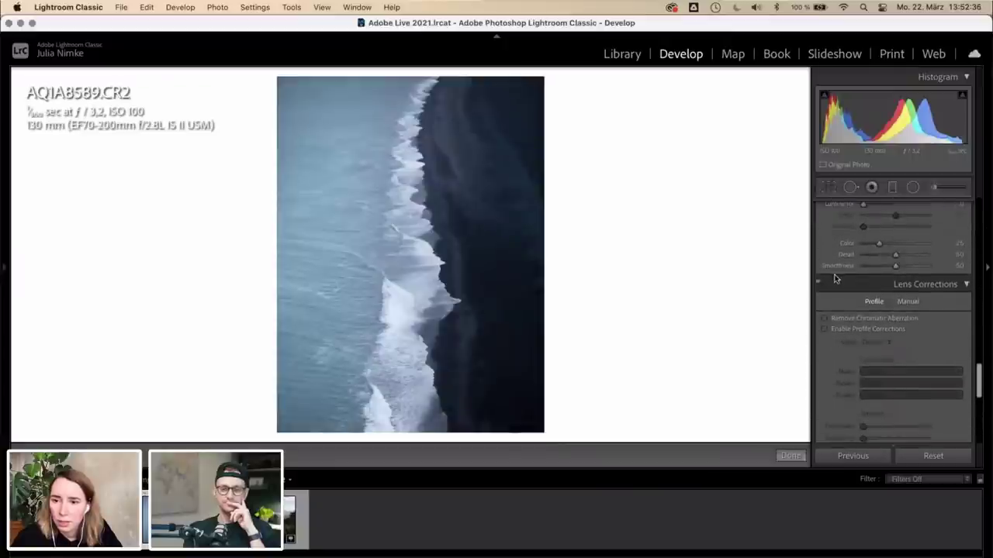
scroll(831, 295, "up", 3)
scroll(830, 296, "up", 1)
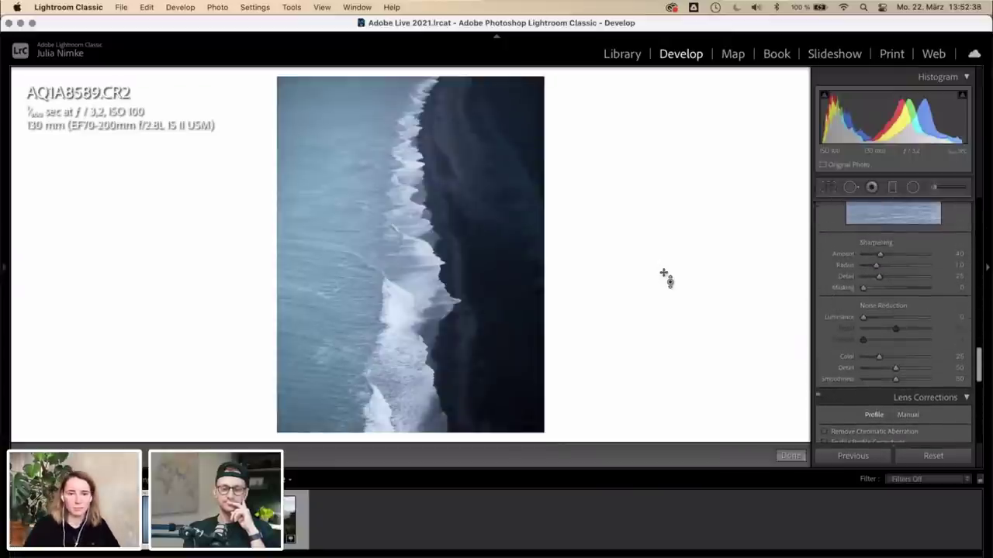
key("y")
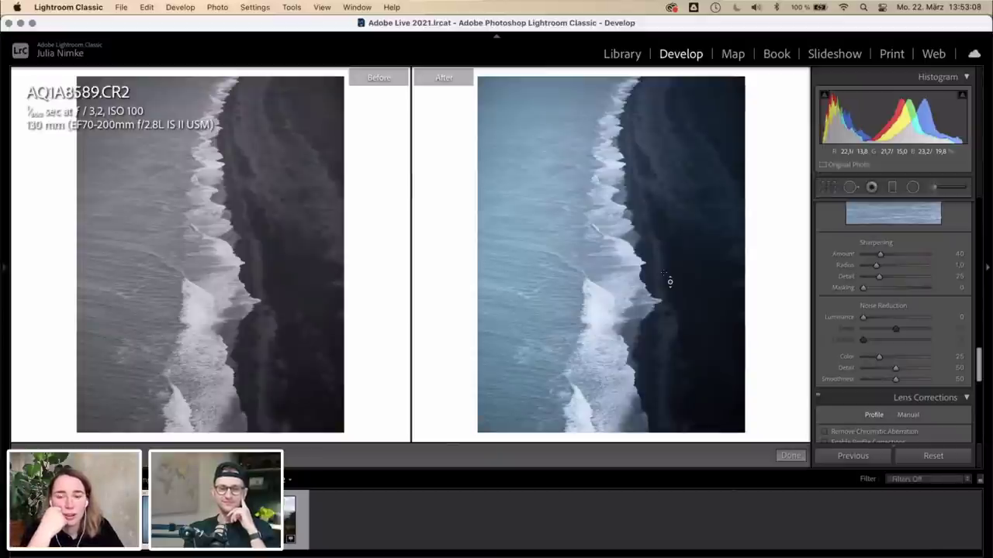
key("y")
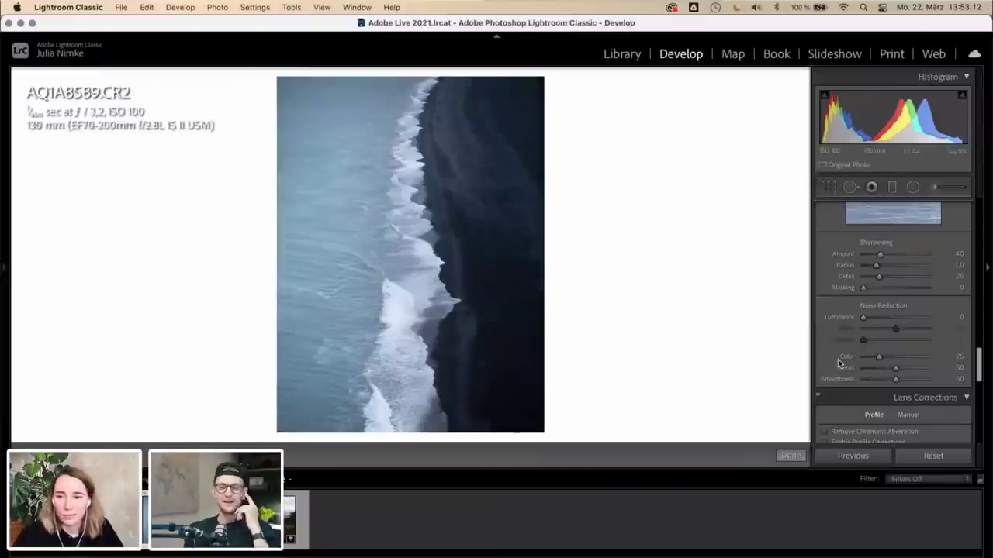
- Turn off the targeted adjustment for Luminance
scroll(838, 359, "up", 8)
scroll(837, 359, "up", 3)
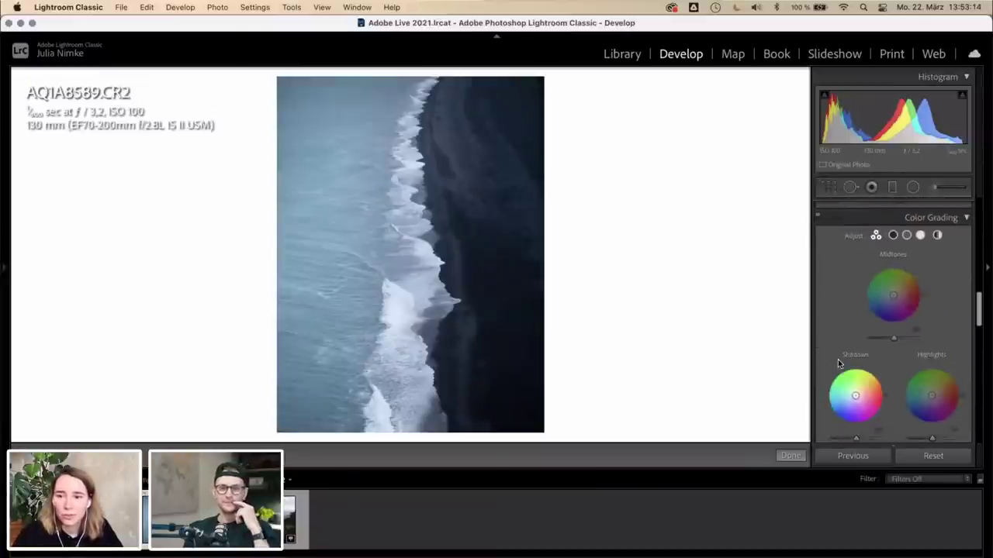
scroll(836, 346, "up", 5)
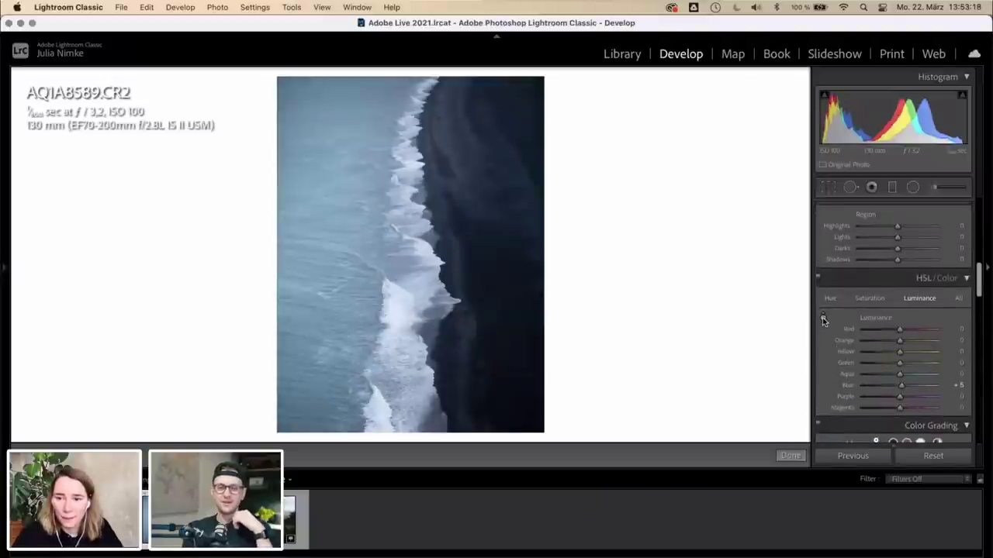
left_click(822, 318)
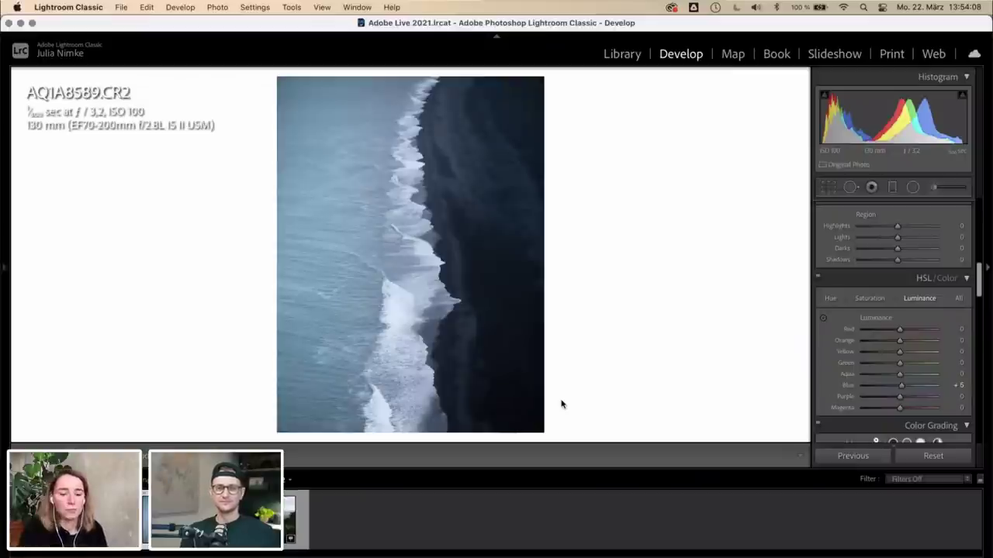
- Return to the photo grid and open the hotel photo AQ1A7911.CR2 for developing
key("g")
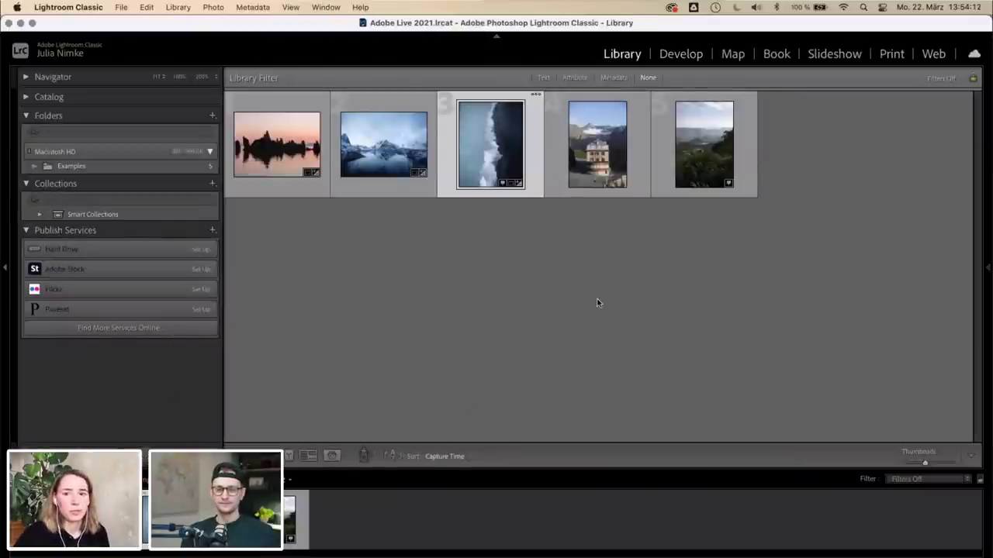
double_click(599, 165)
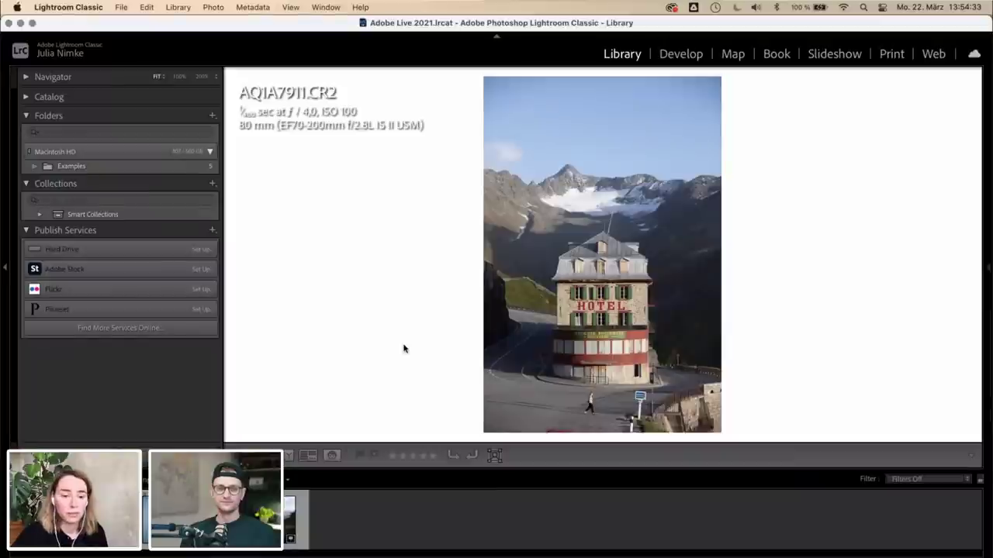
key("d")
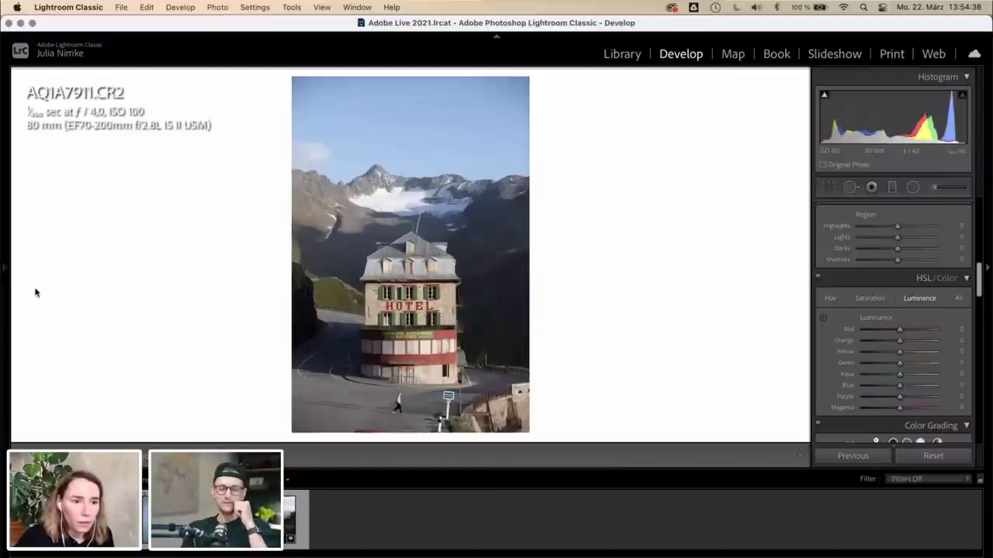
- Keep the presets and history area open and expand the Self made preset group
mouse_move(5, 271)
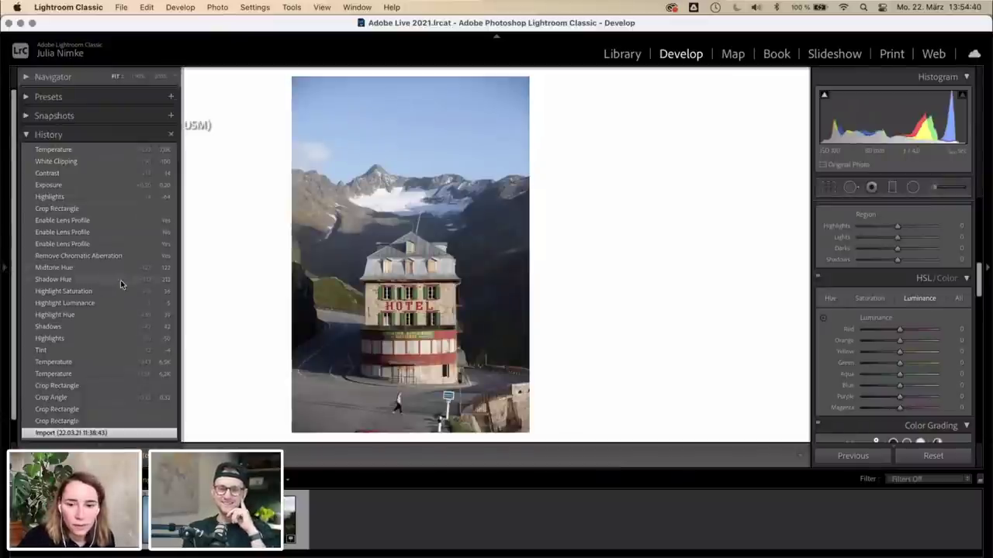
left_click(7, 272)
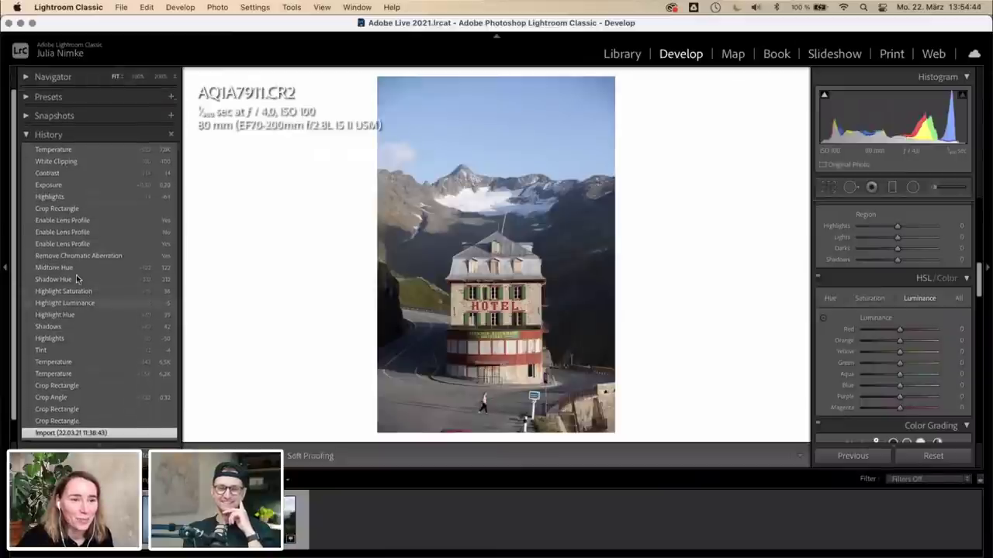
left_click(42, 96)
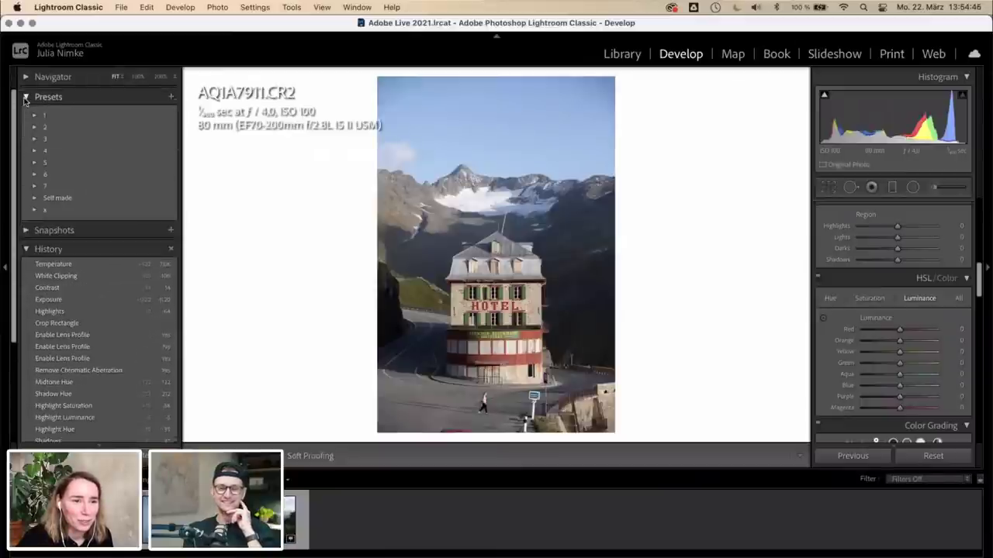
left_click(34, 199)
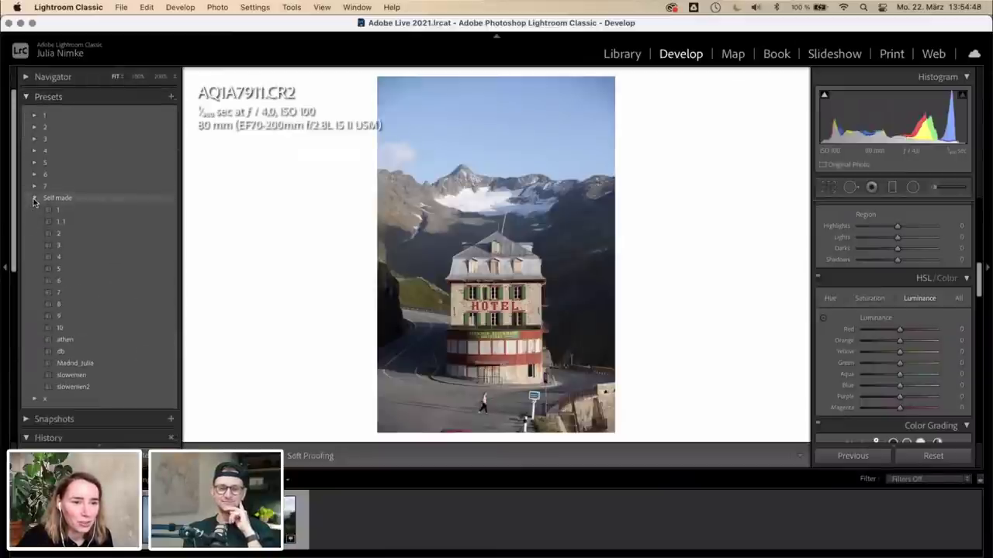
left_click(68, 223)
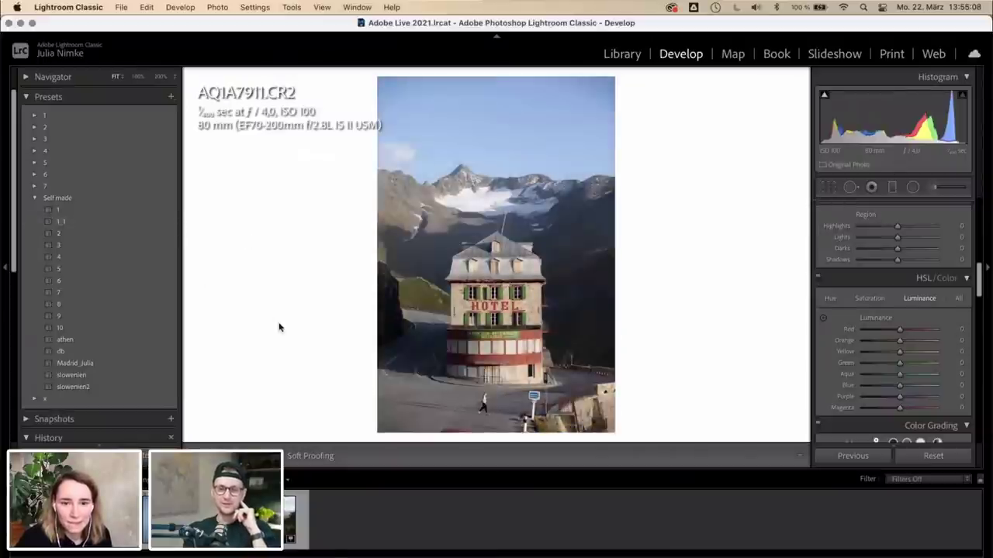
- Examine the walking woman and the red car at the lower edge of the hotel photo at 200% zoom
left_click(494, 415)
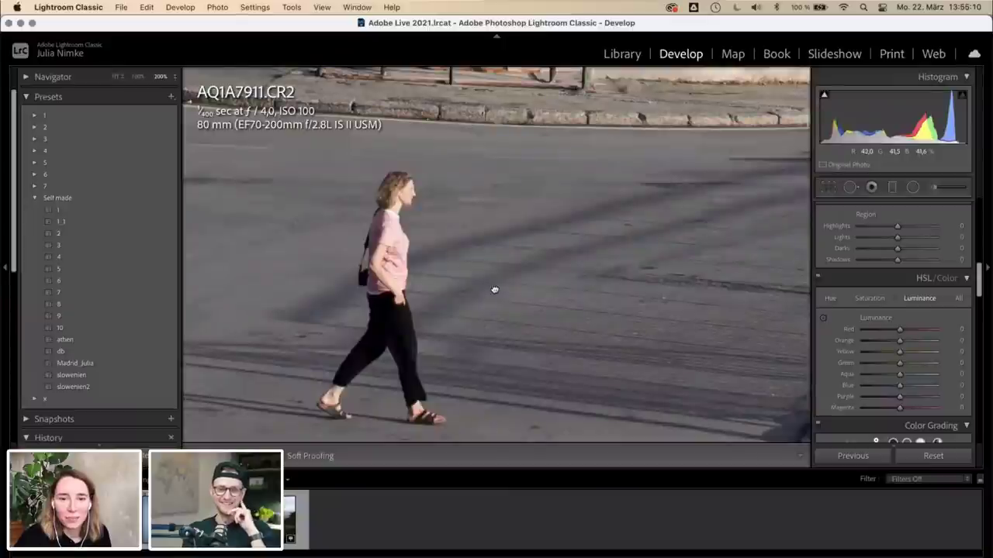
left_click(491, 415)
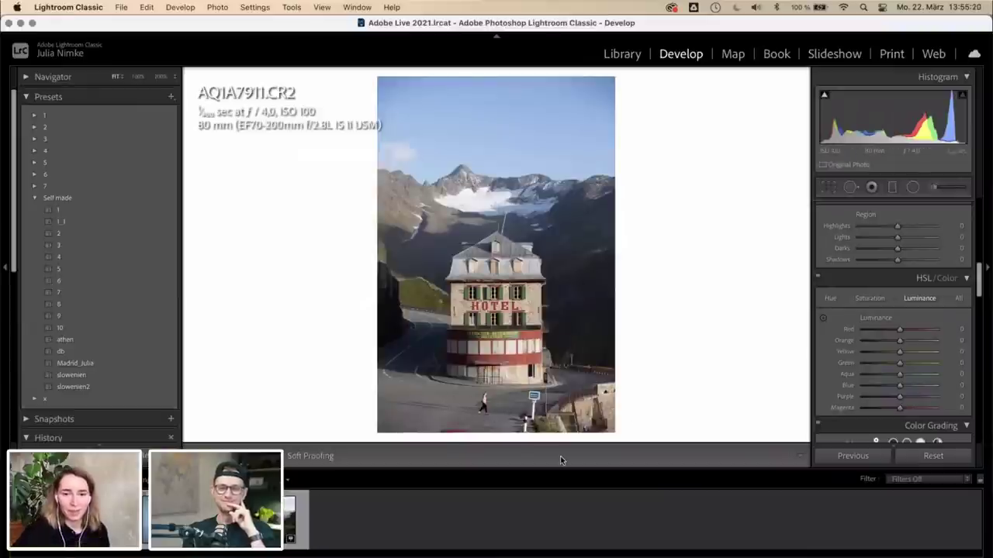
left_click(465, 428)
left_click_drag(464, 428, 466, 311)
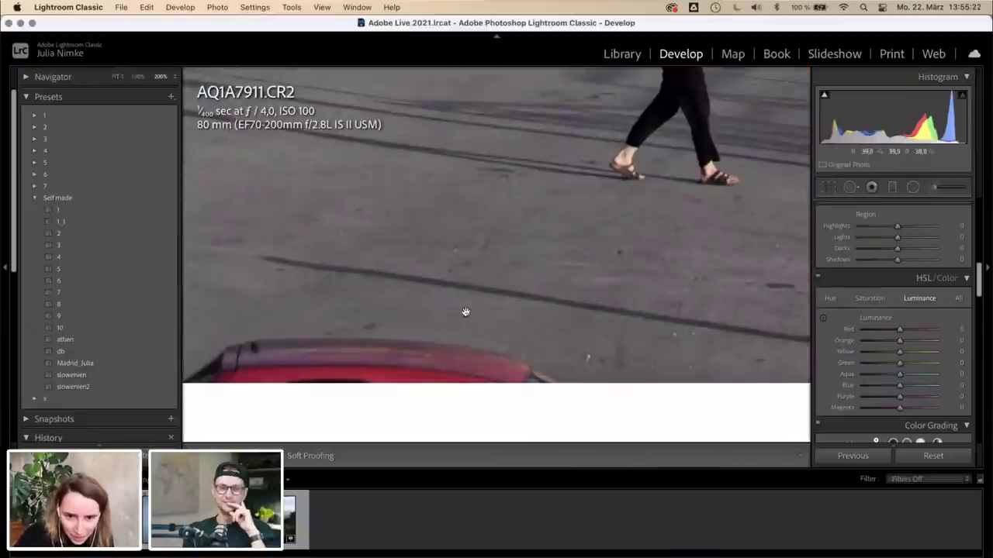
left_click(532, 235)
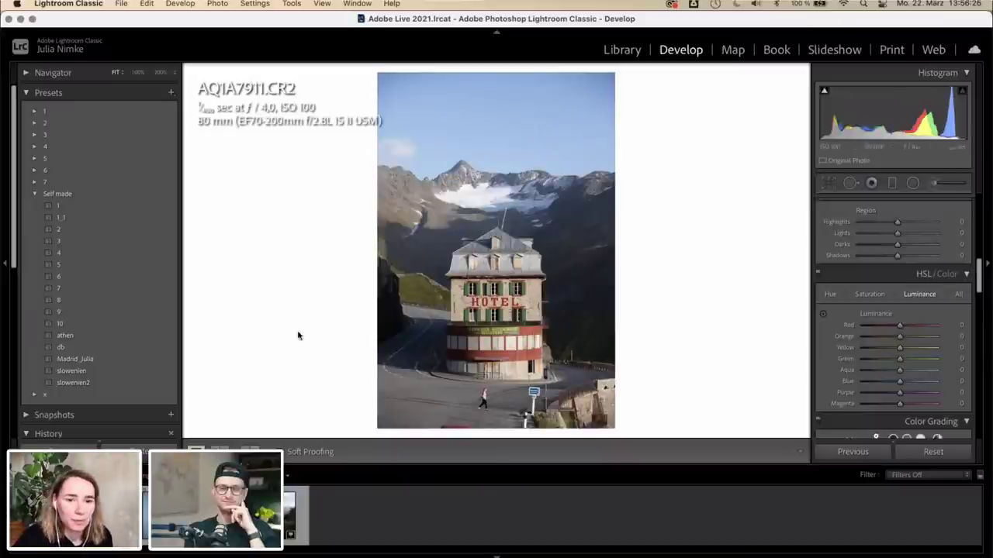
- Move the hotel photo's history forward from Import through the crop states, including the 0.32 crop angle, to the last crop before Temperature
scroll(140, 432, "down", 2)
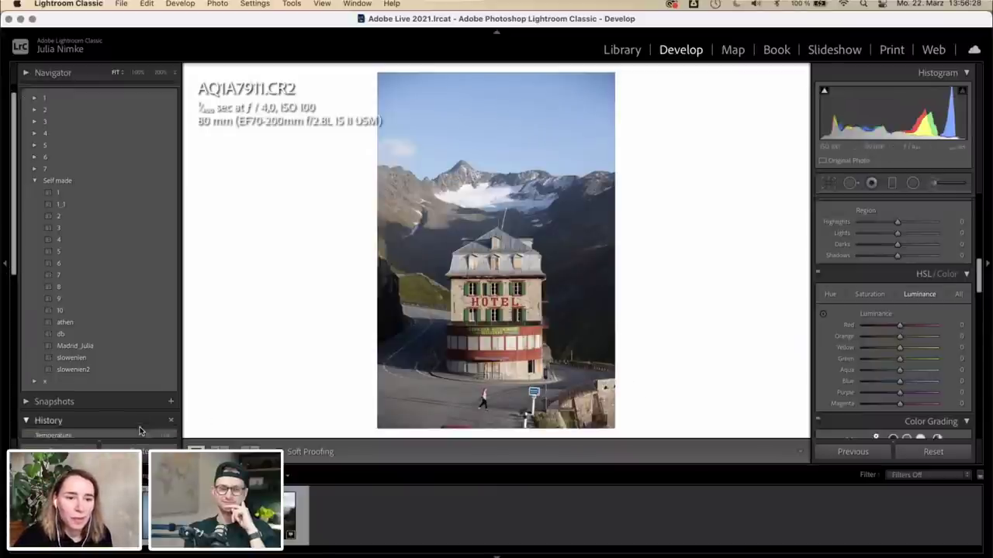
scroll(140, 431, "down", 8)
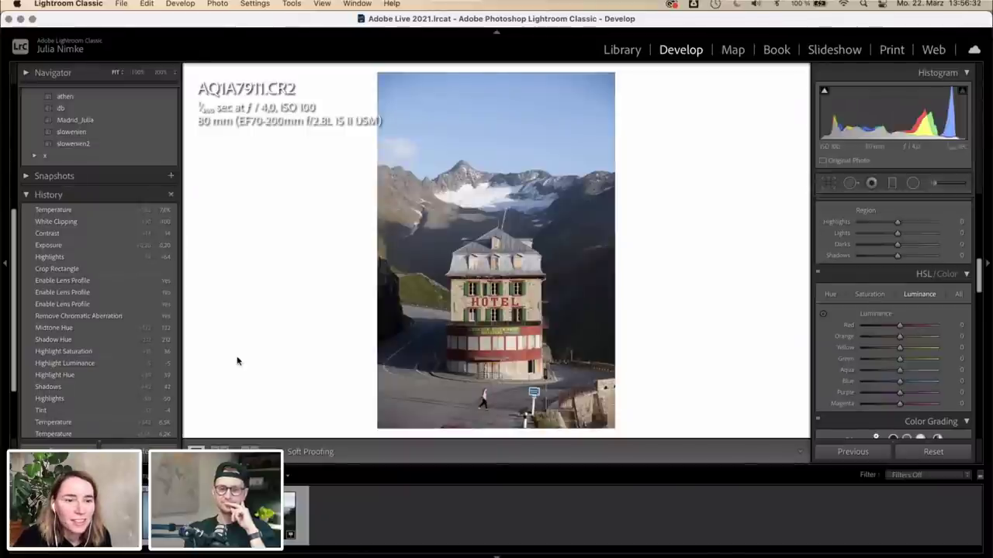
scroll(117, 409, "down", 5)
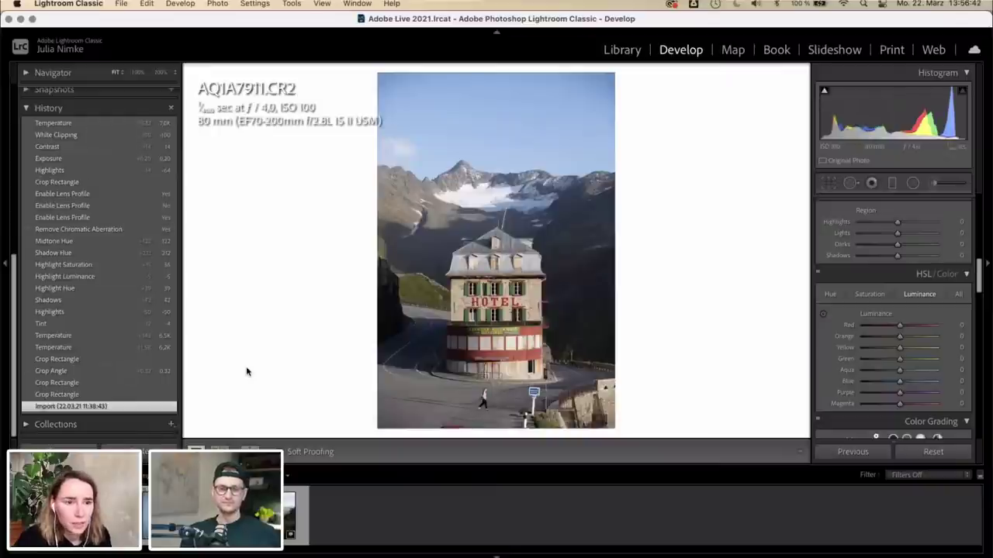
left_click(94, 382)
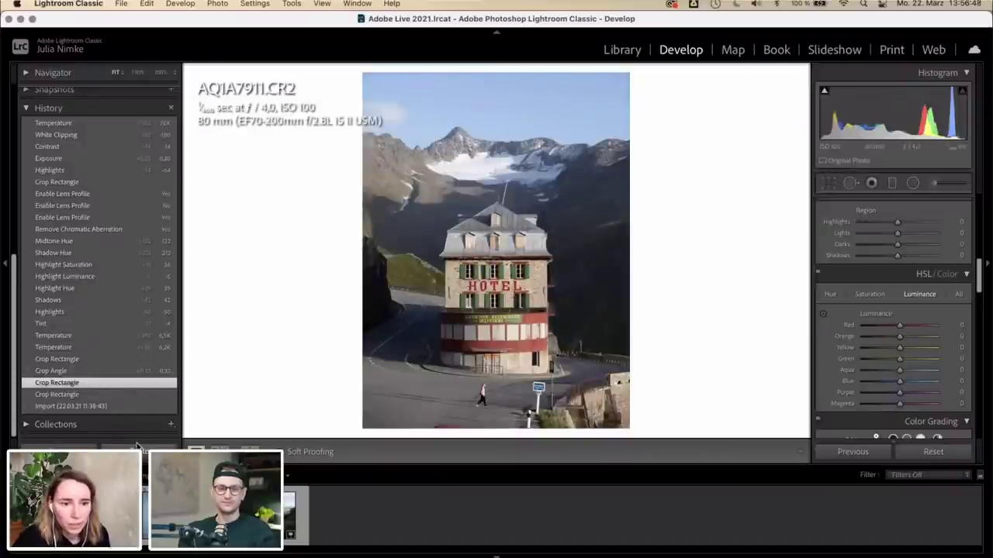
left_click(112, 371)
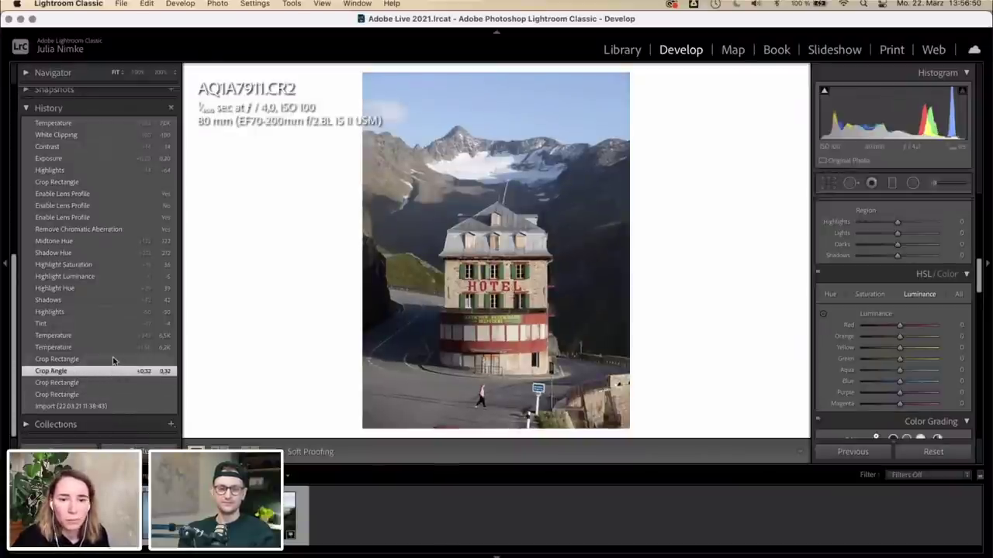
left_click(114, 359)
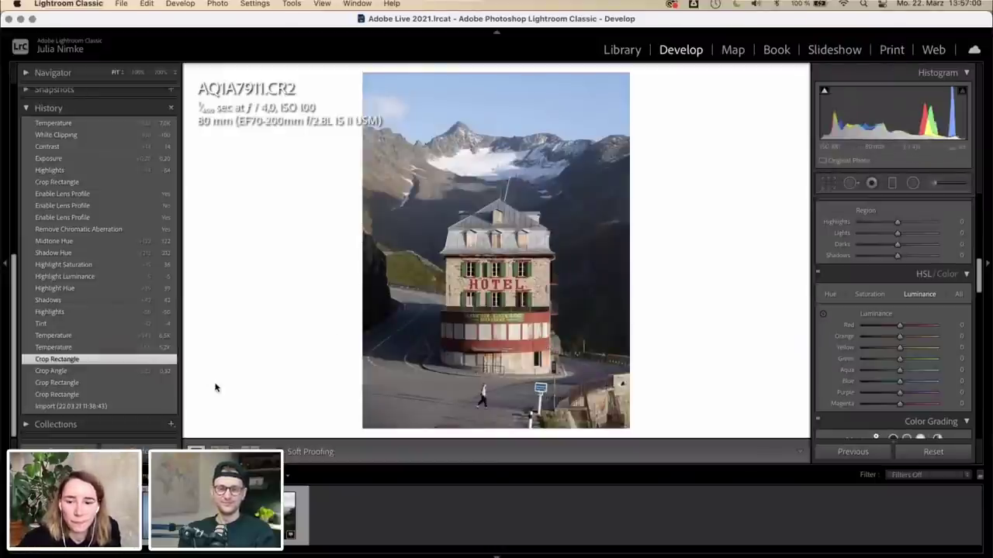
- Advance the hotel photo's history through Temperature 6.2K and 6.5K to the Tint -4 state
left_click(95, 347)
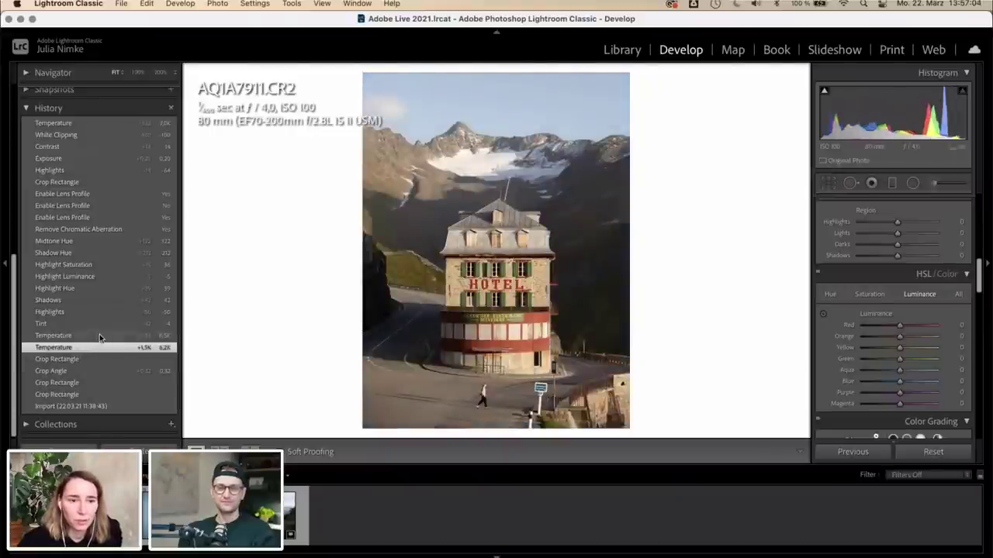
left_click(100, 338)
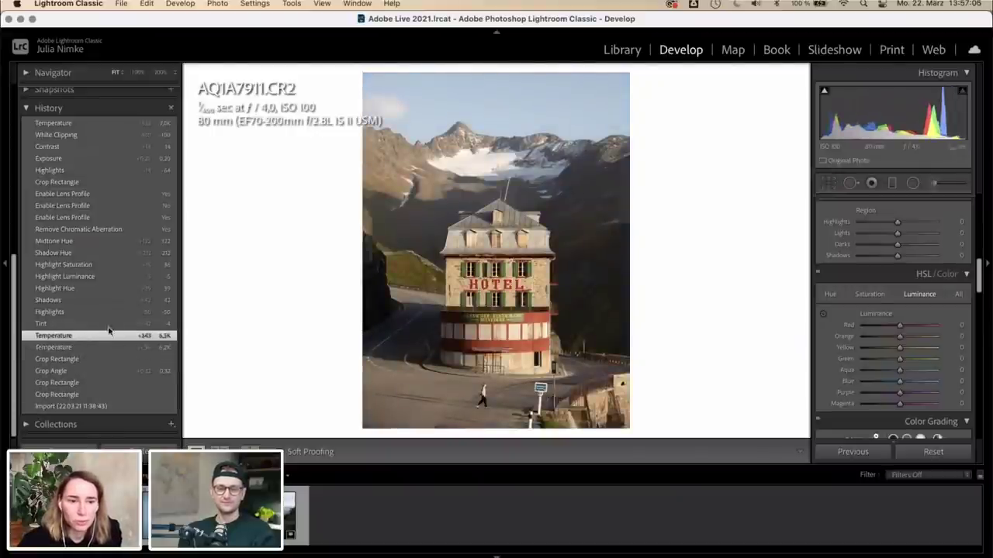
left_click(111, 325)
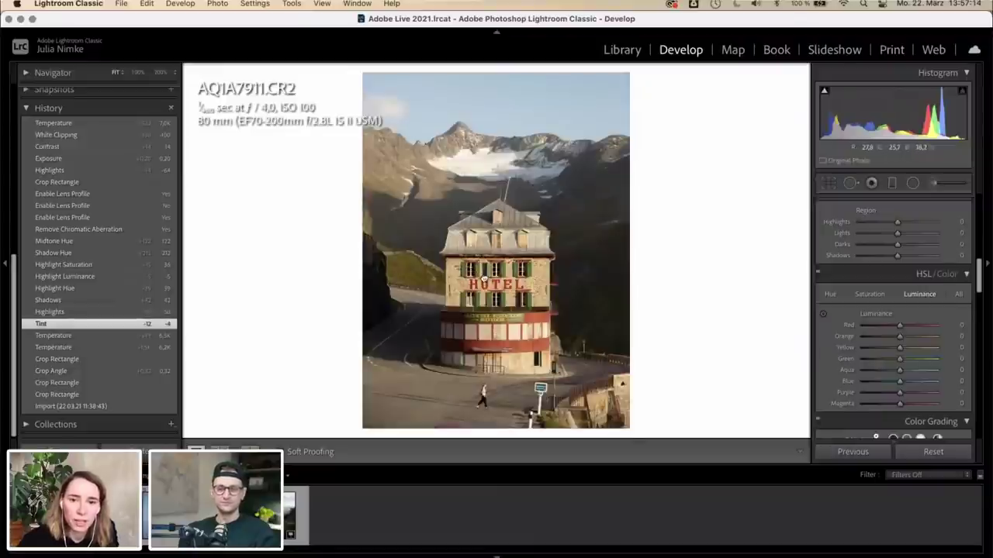
- Check the hotel facade up close and advance the photo's history to the Highlights -50 state
left_click(481, 273)
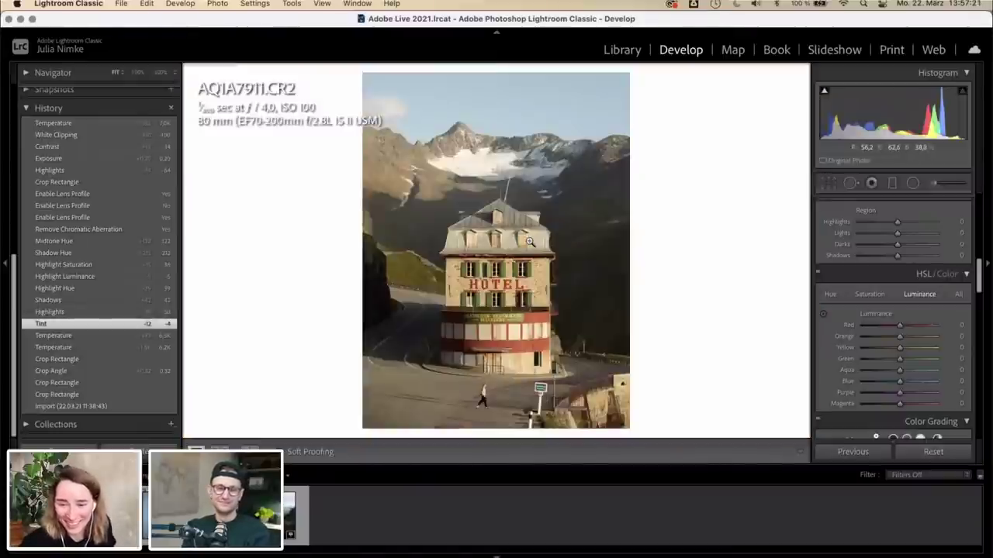
left_click(526, 242)
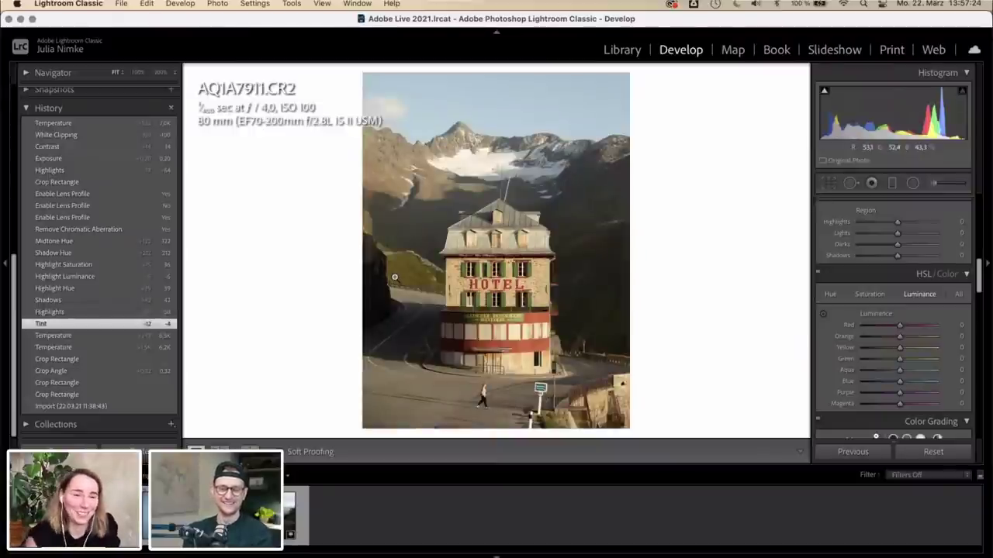
left_click(88, 313)
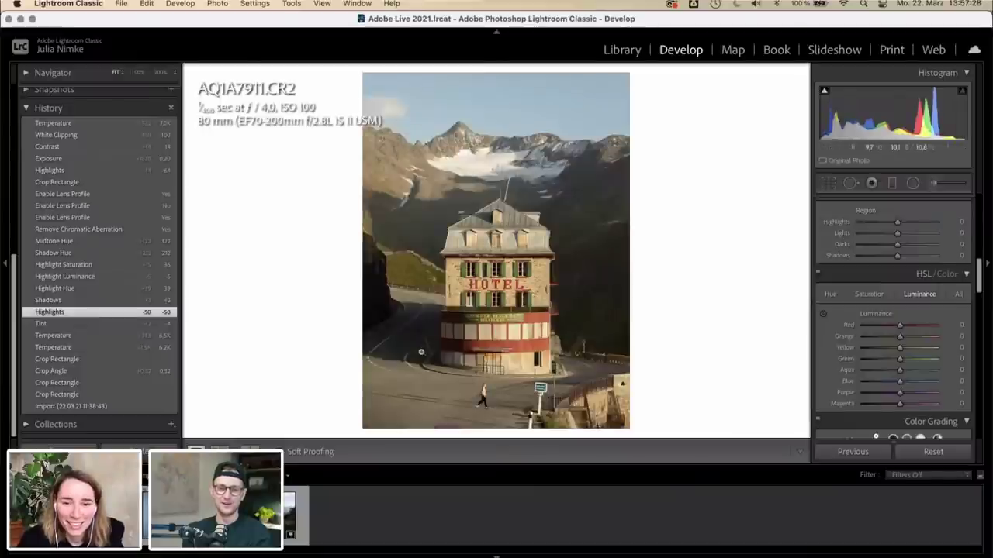
- Examine the hotel lettering, windows and green shutters at 200% zoom, and return to the full photo
left_click(489, 313)
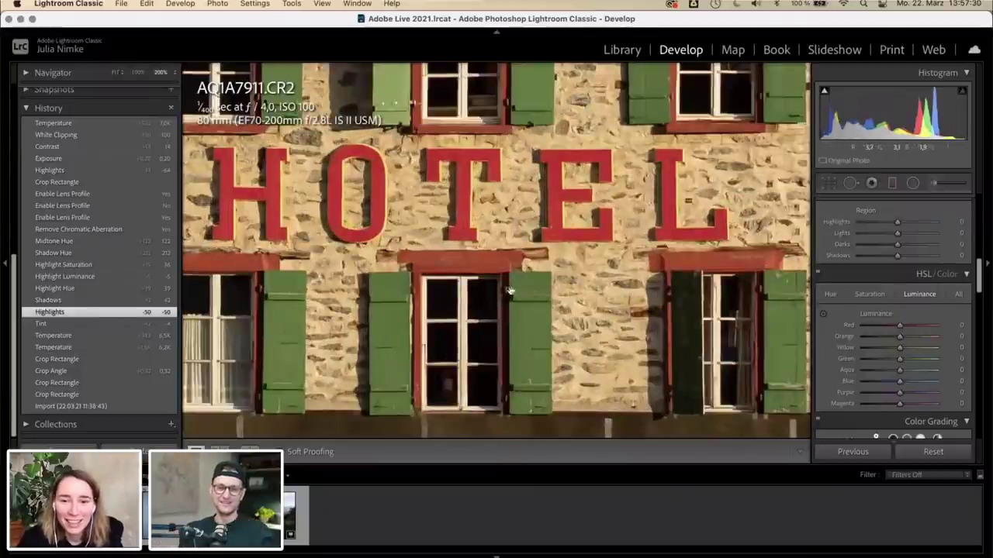
left_click_drag(472, 240, 652, 330)
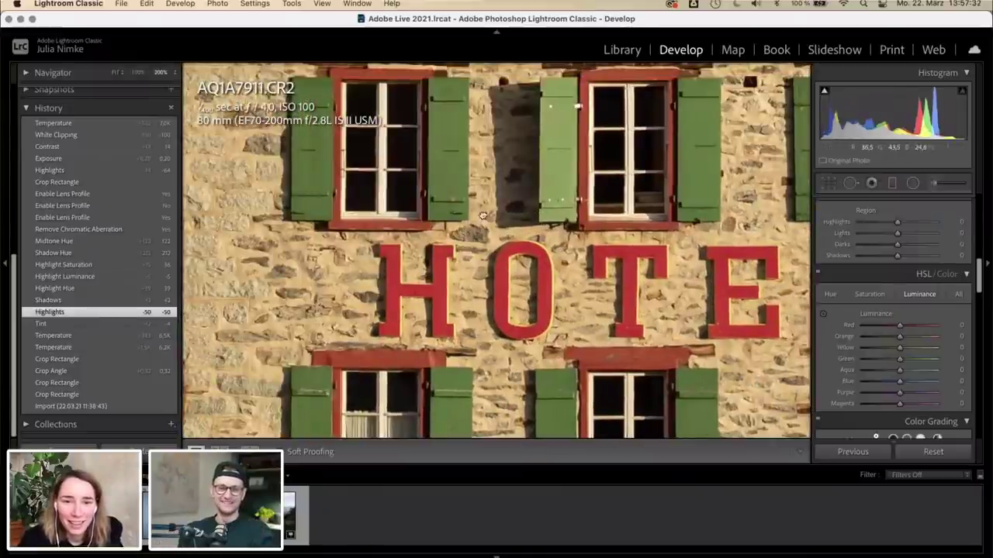
left_click_drag(451, 208, 271, 233)
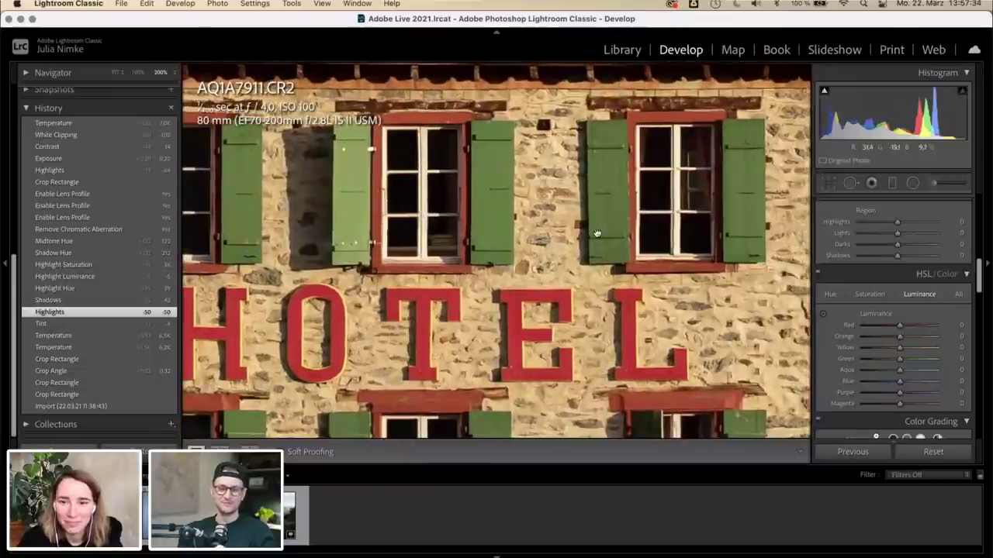
left_click_drag(597, 234, 560, 154)
left_click_drag(421, 365, 491, 222)
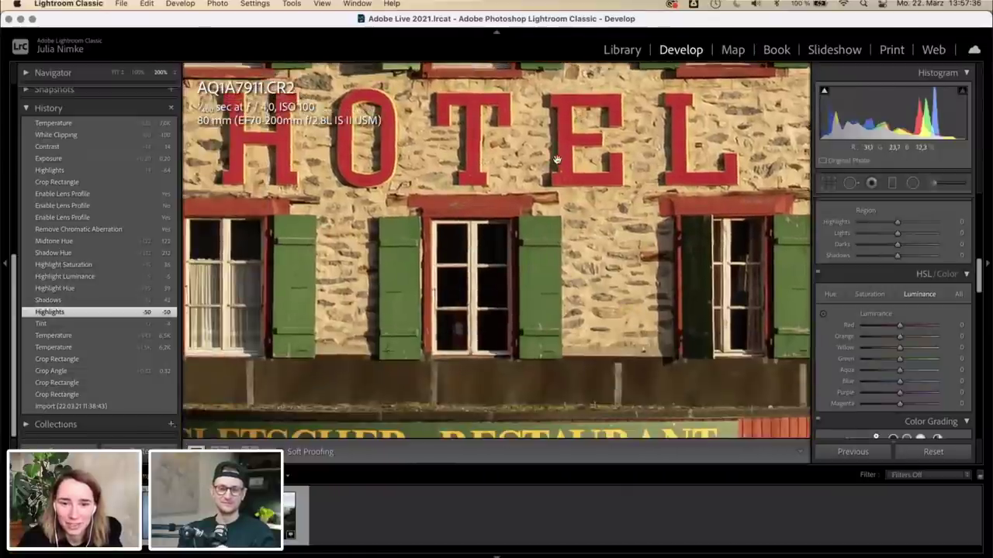
left_click(415, 233)
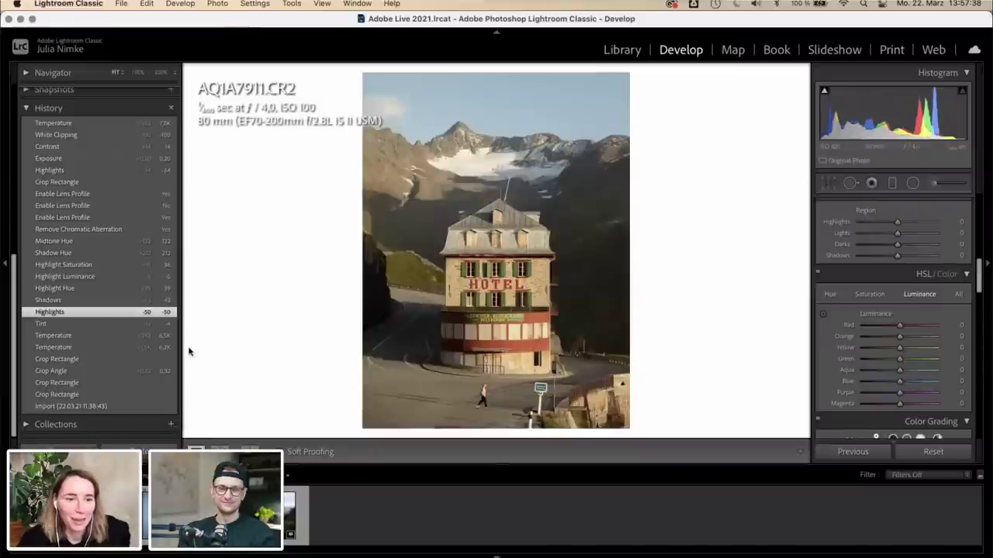
- Compare the Tint -4 and Highlights -50 history states and advance to the Shadows +42 state
left_click(91, 324)
left_click(92, 313)
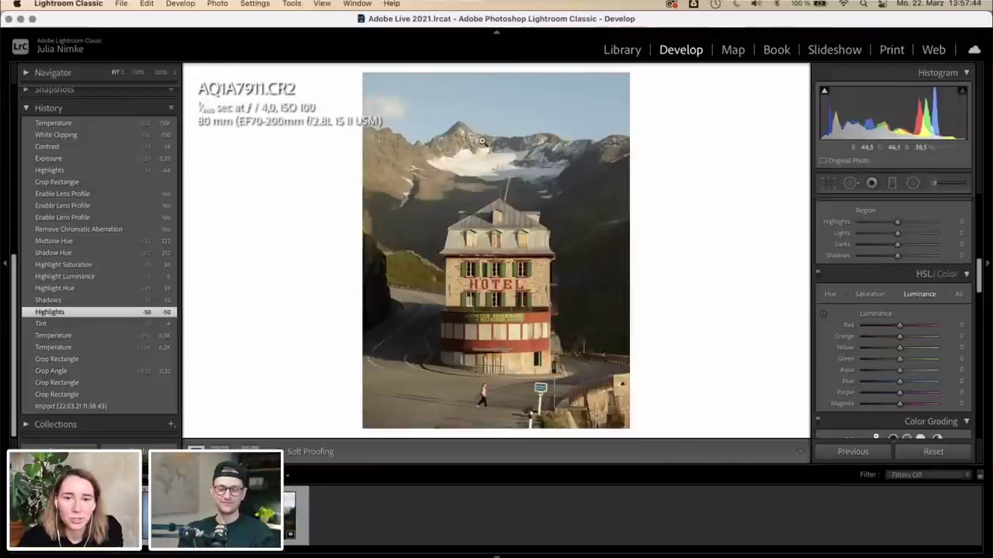
left_click(80, 302)
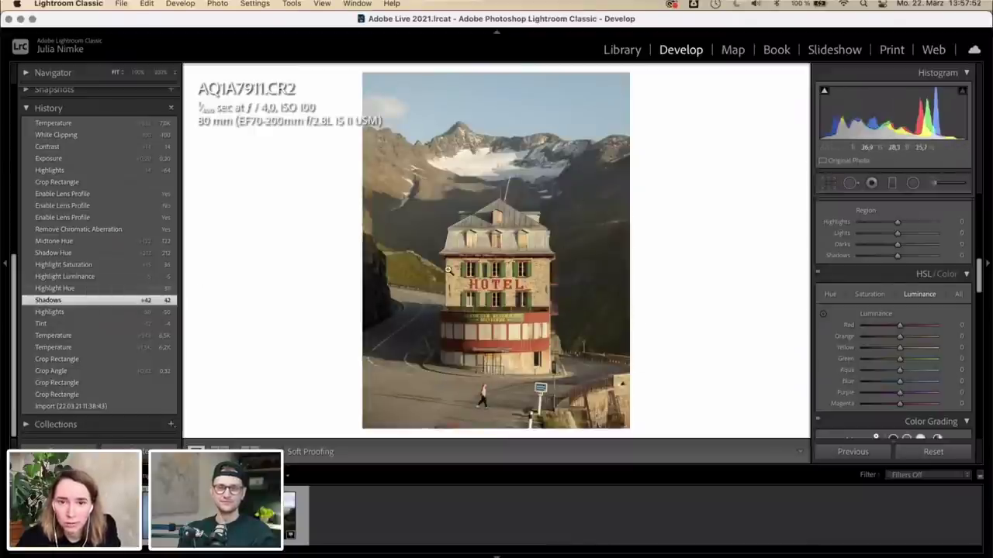
- Advance the history through Highlight Hue 39, Highlight Luminance and Highlight Saturation to Shadow Hue 212, and inspect the Color Grading wheels
left_click(119, 290)
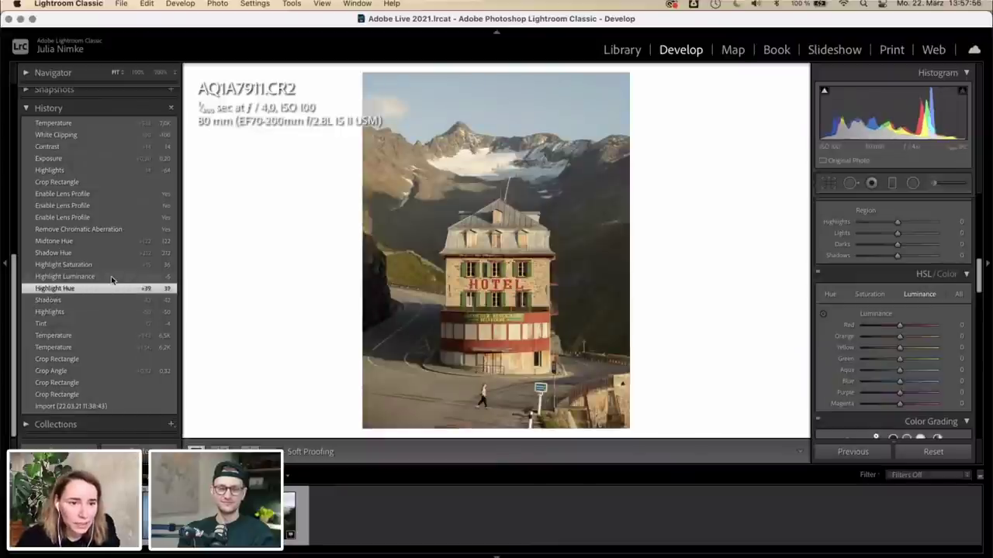
left_click(111, 277)
left_click(112, 266)
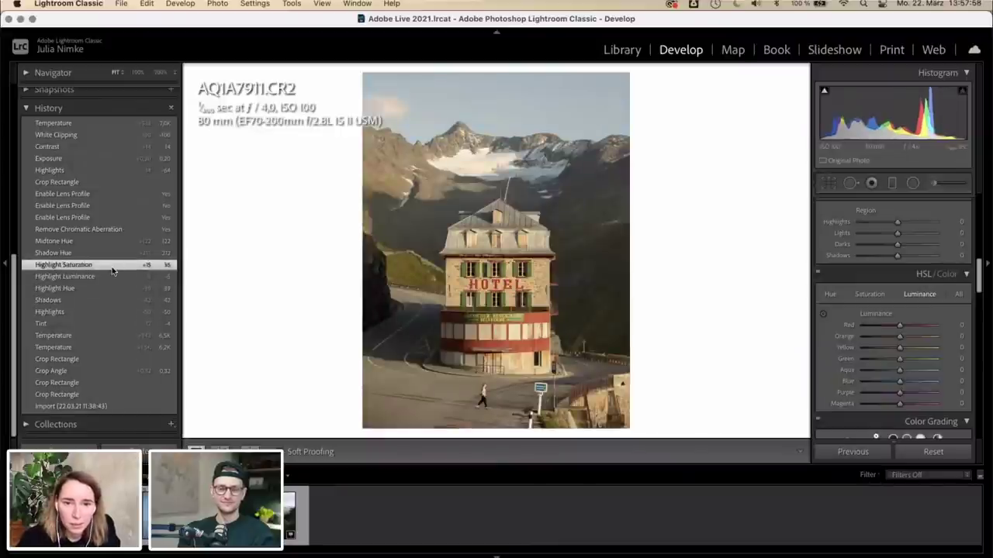
left_click(111, 258)
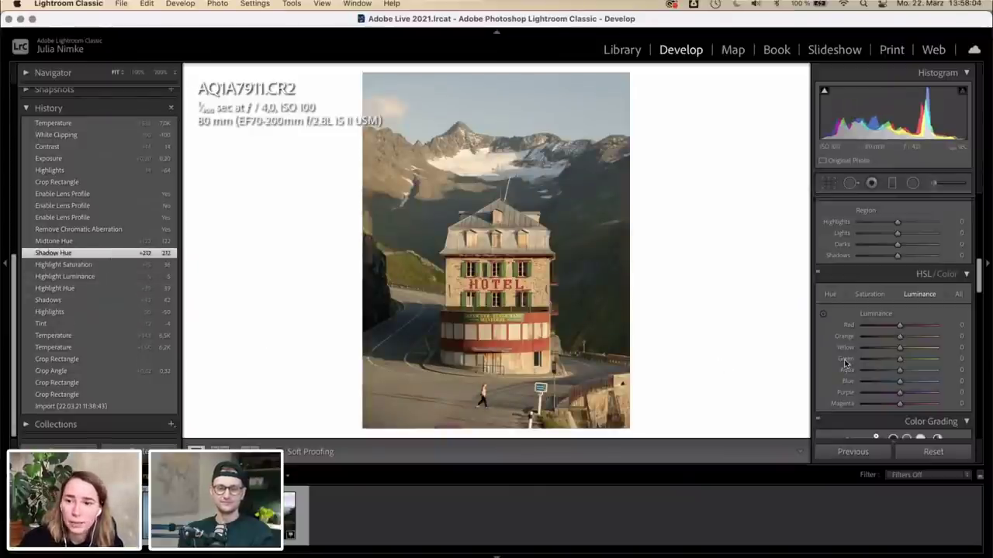
scroll(845, 363, "down", 10)
scroll(845, 363, "up", 2)
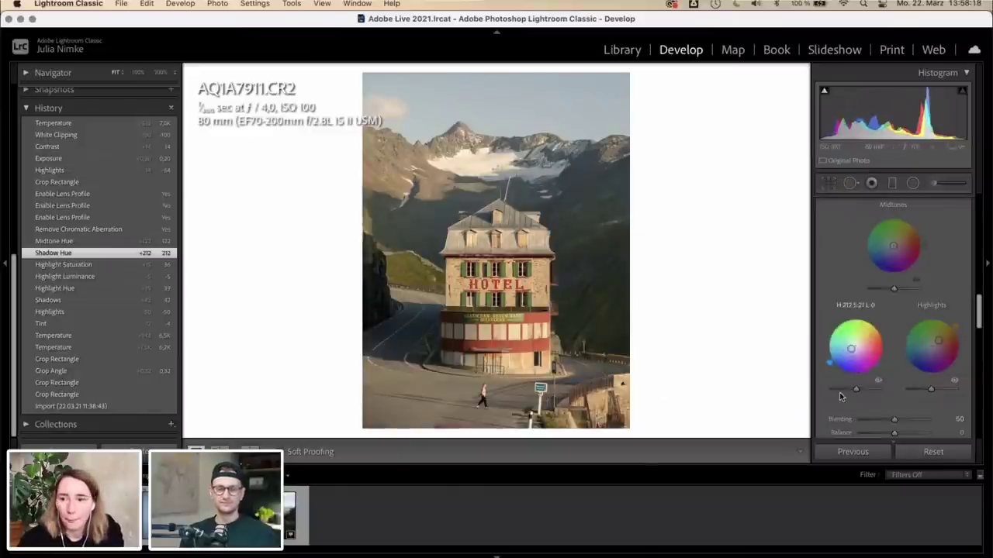
scroll(829, 410, "down", 1)
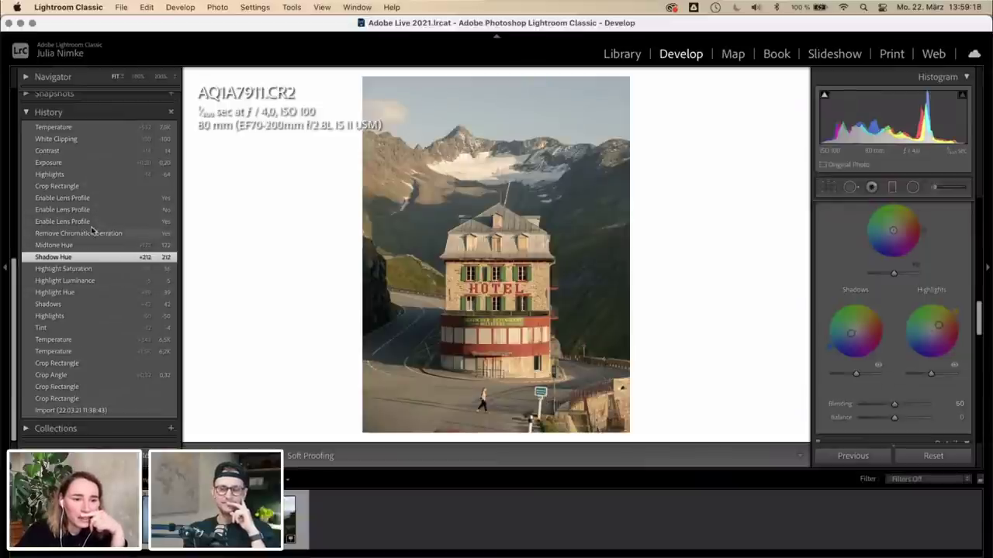
- Advance the history to Remove Chromatic Aberration and compare the photo with Enable Lens Profile off and on, ending on the last Yes state
left_click(117, 234)
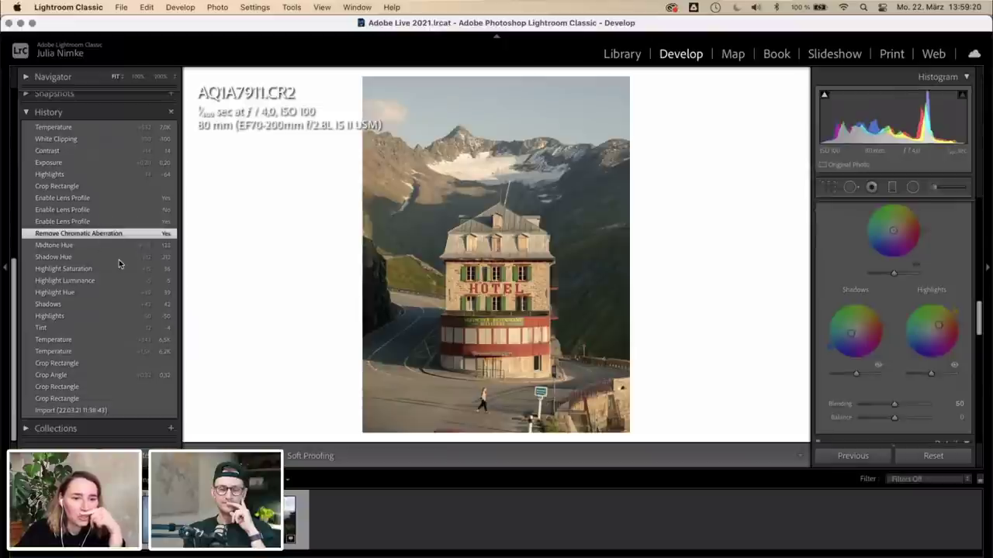
left_click(103, 222)
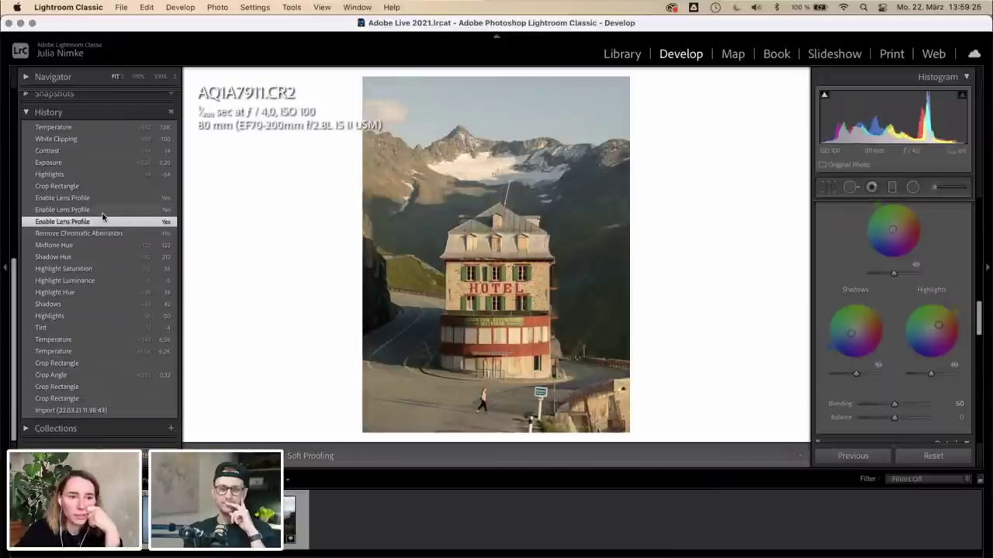
left_click(103, 210)
left_click(105, 199)
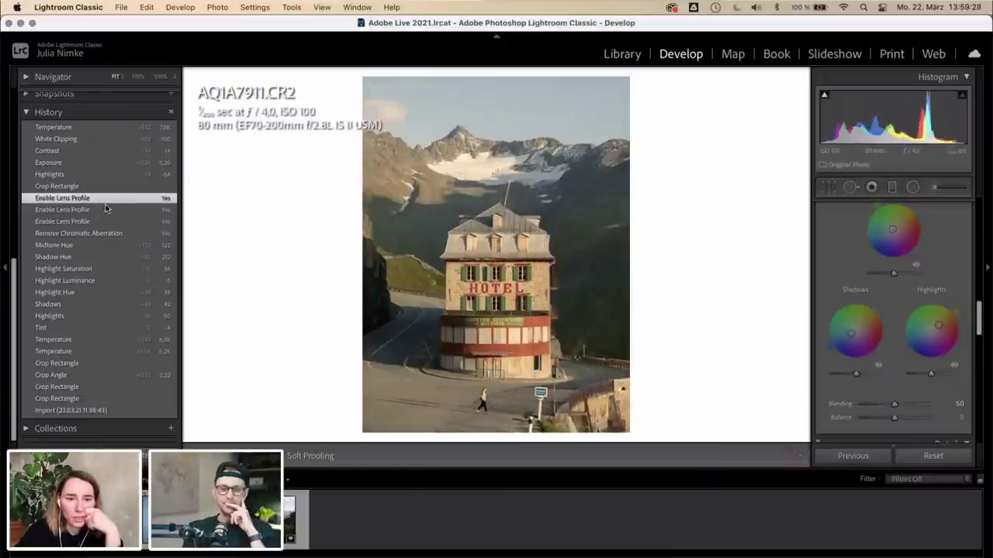
left_click(106, 210)
left_click(107, 199)
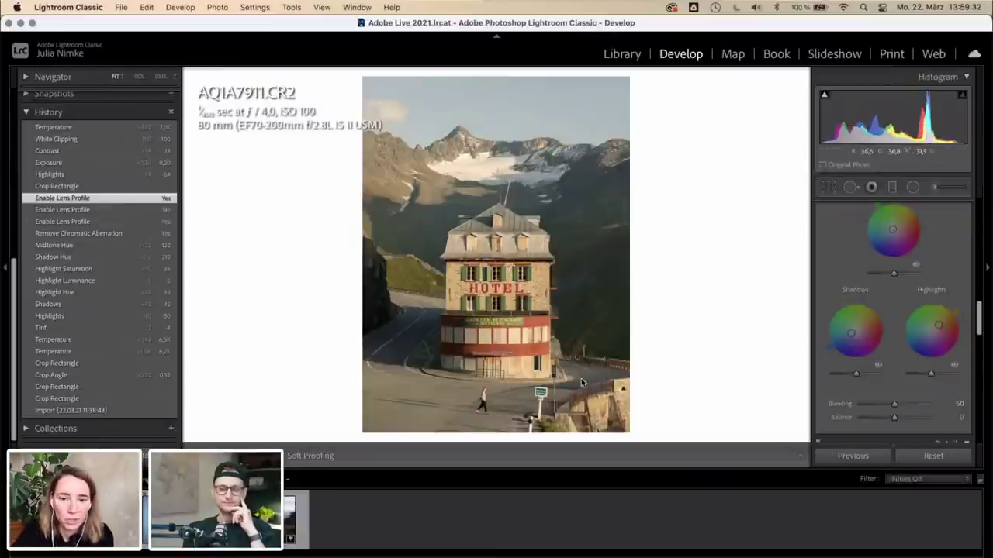
left_click(147, 210)
left_click(143, 199)
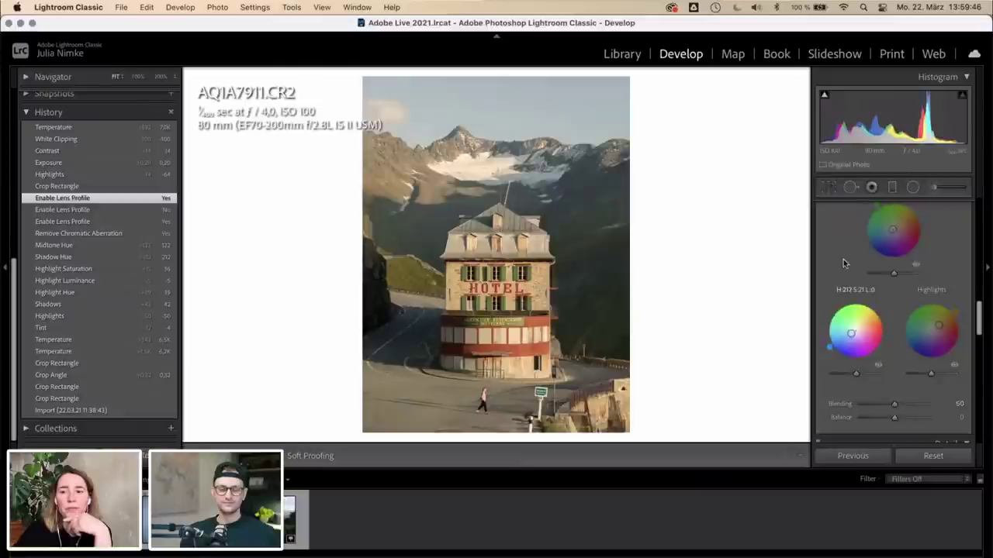
- Review the Basic settings, restore the Temperature 7.0K history state and show the before and after versions side by side
scroll(837, 260, "up", 10)
scroll(836, 260, "up", 4)
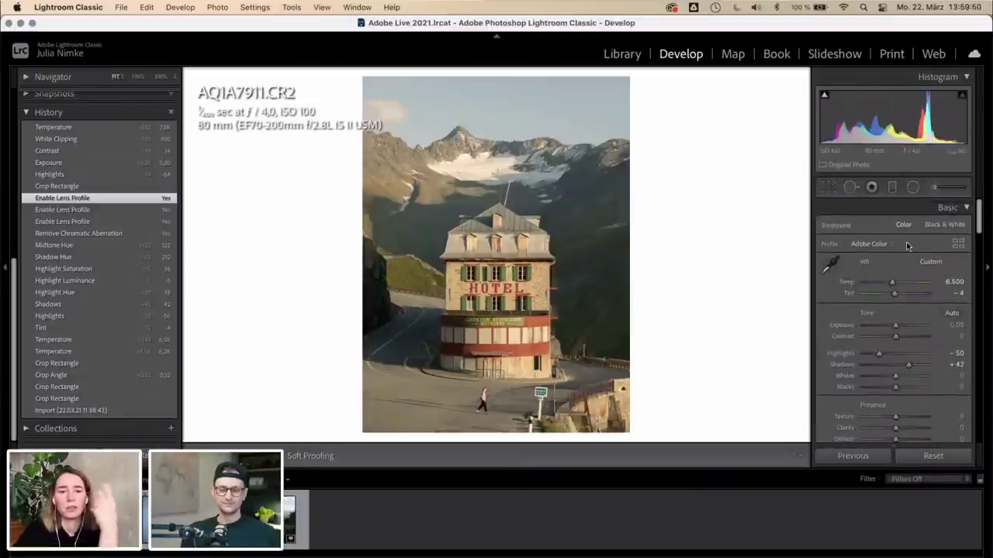
left_click(95, 129)
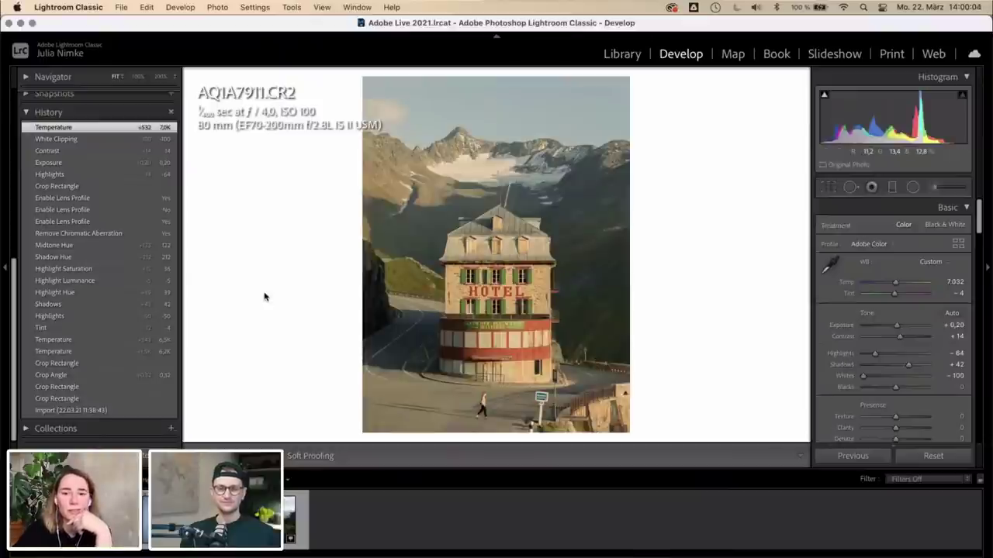
key("y")
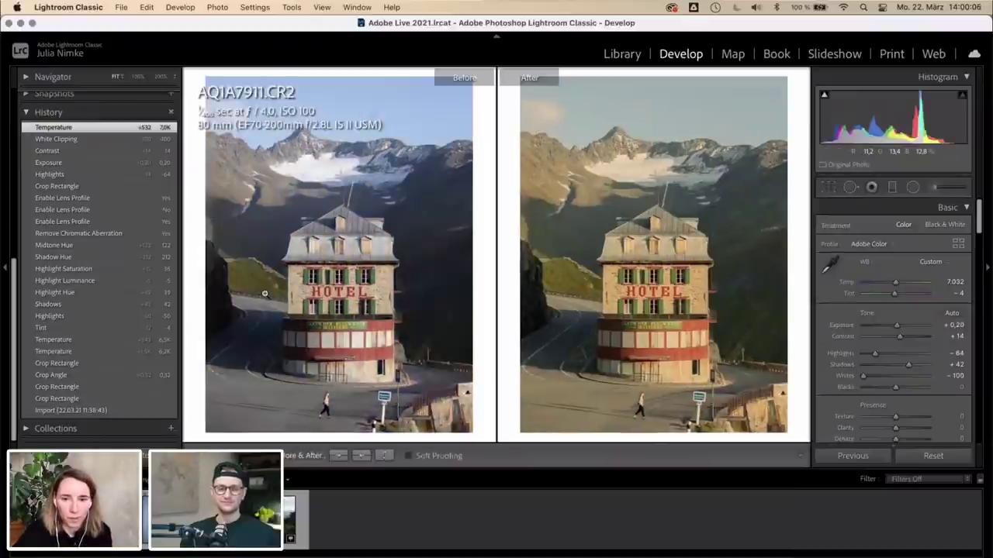